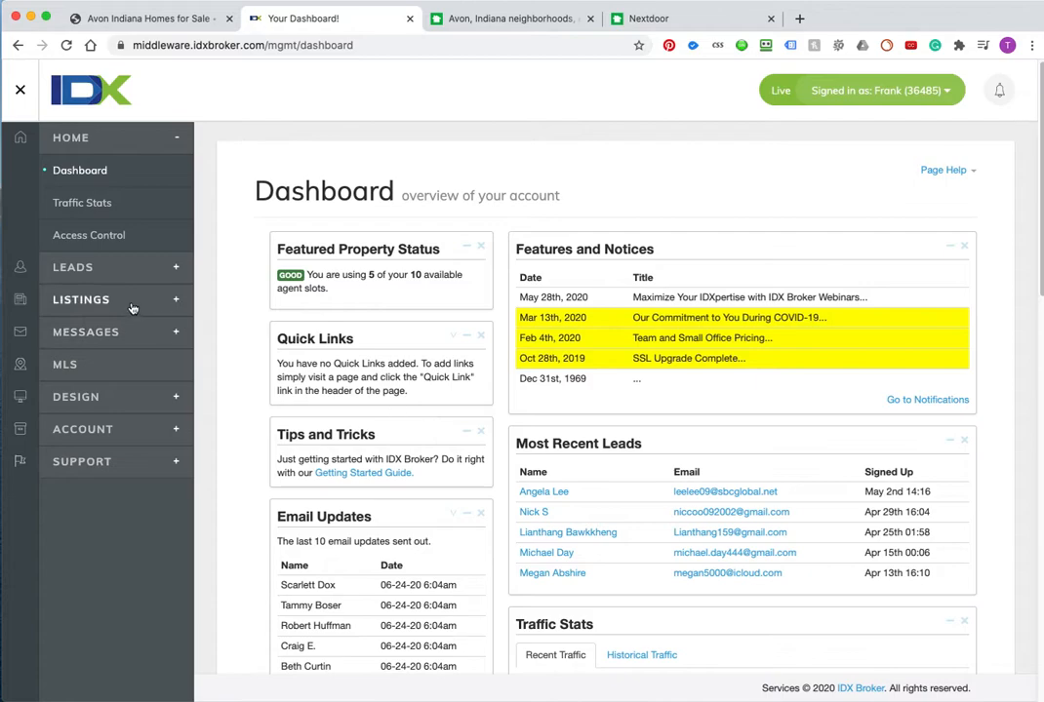
# Open the page for managing the website's saved links
pyautogui.click(109, 397)
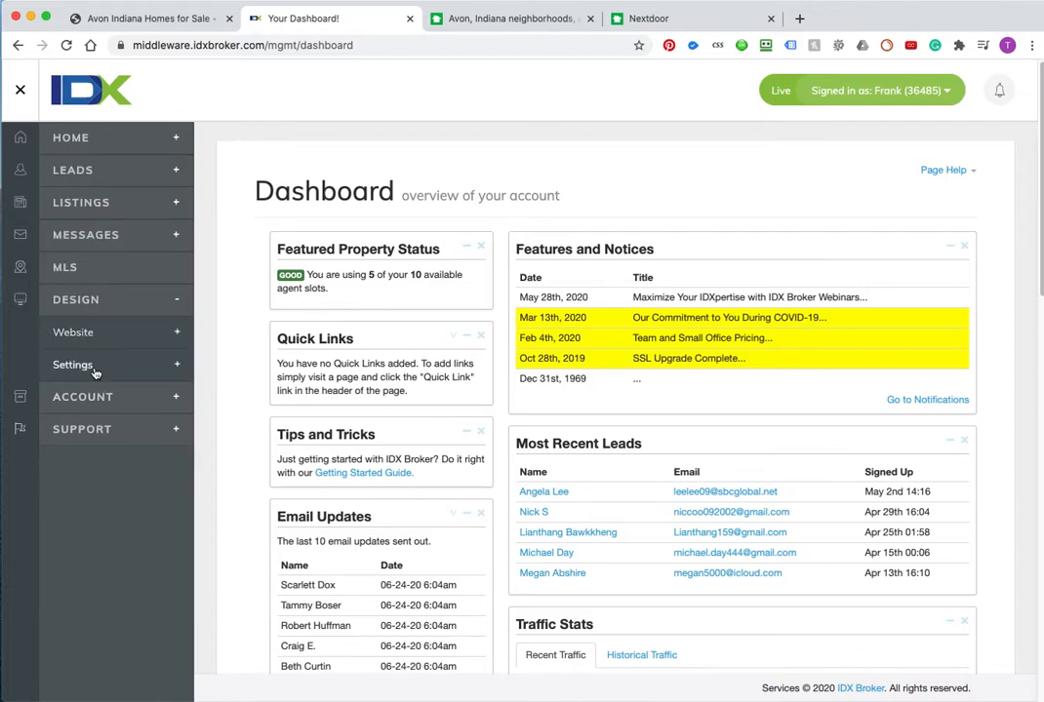
pyautogui.click(98, 334)
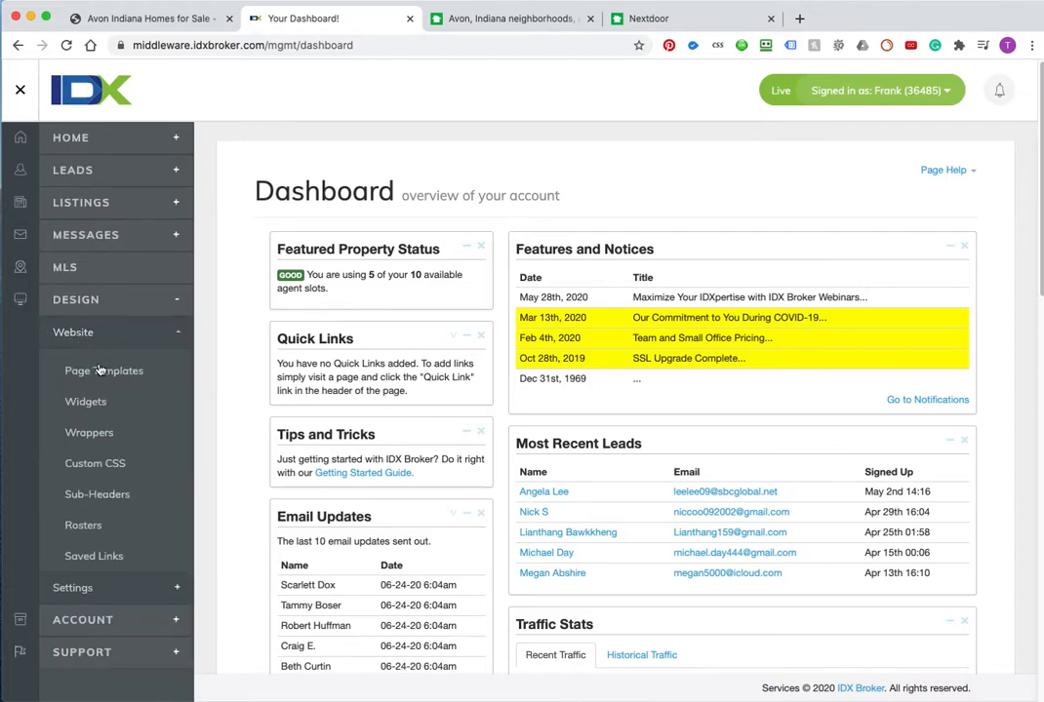
pyautogui.click(98, 557)
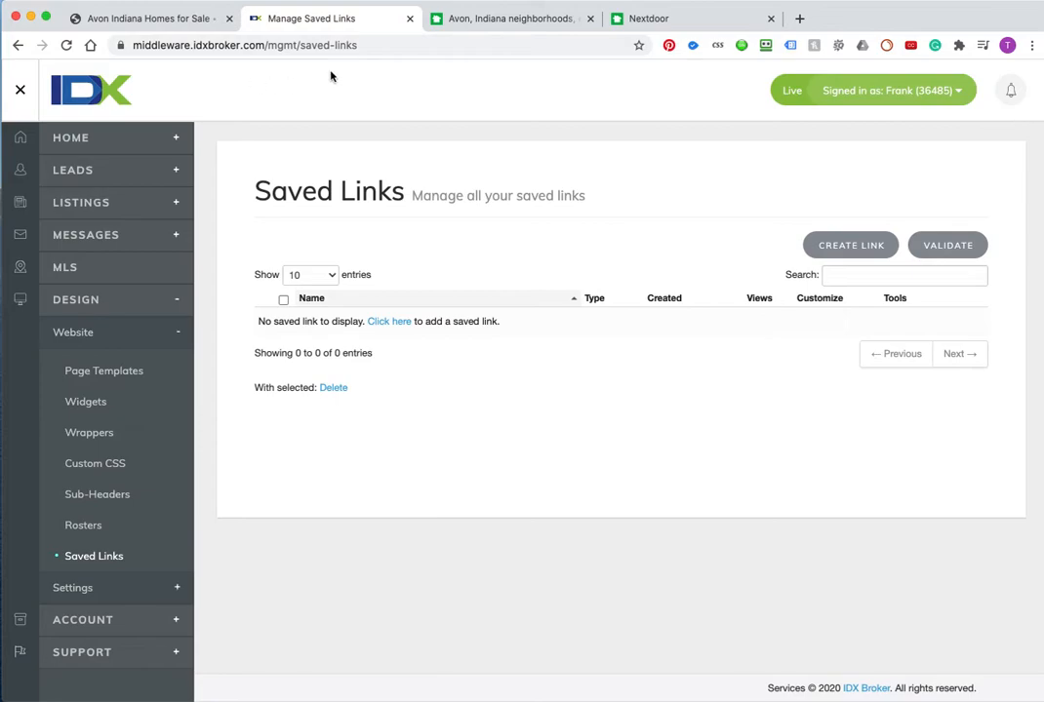
# Switch to Nextdoor and look through the list of Avon, Indiana neighborhoods
pyautogui.click(467, 22)
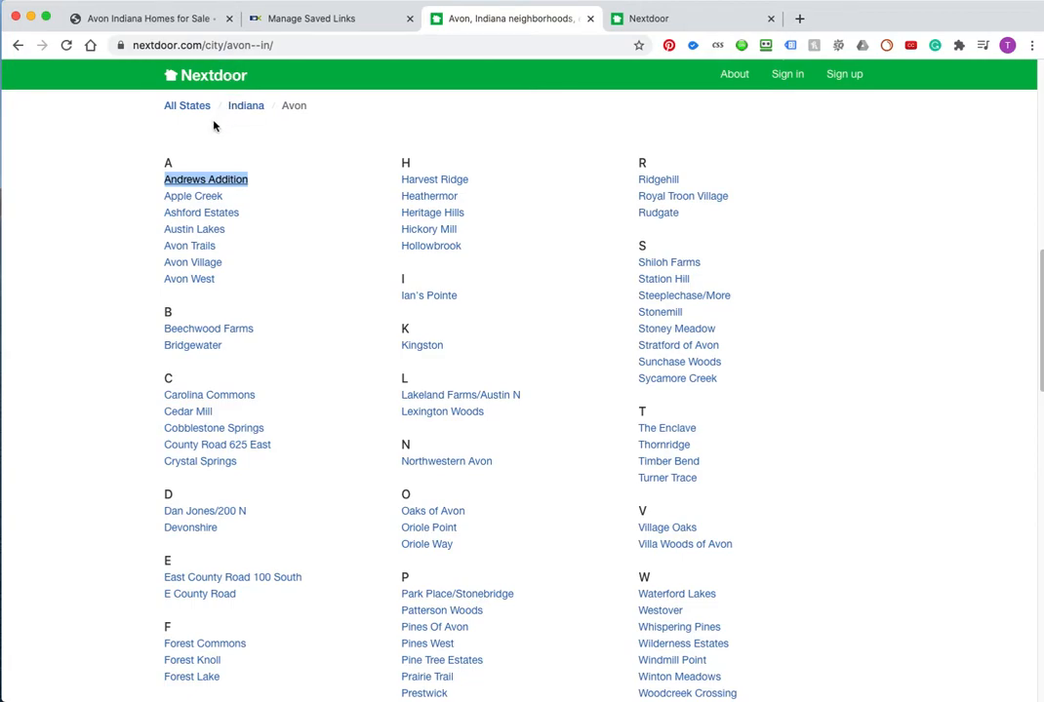
pyautogui.scroll(10, 128, 203)
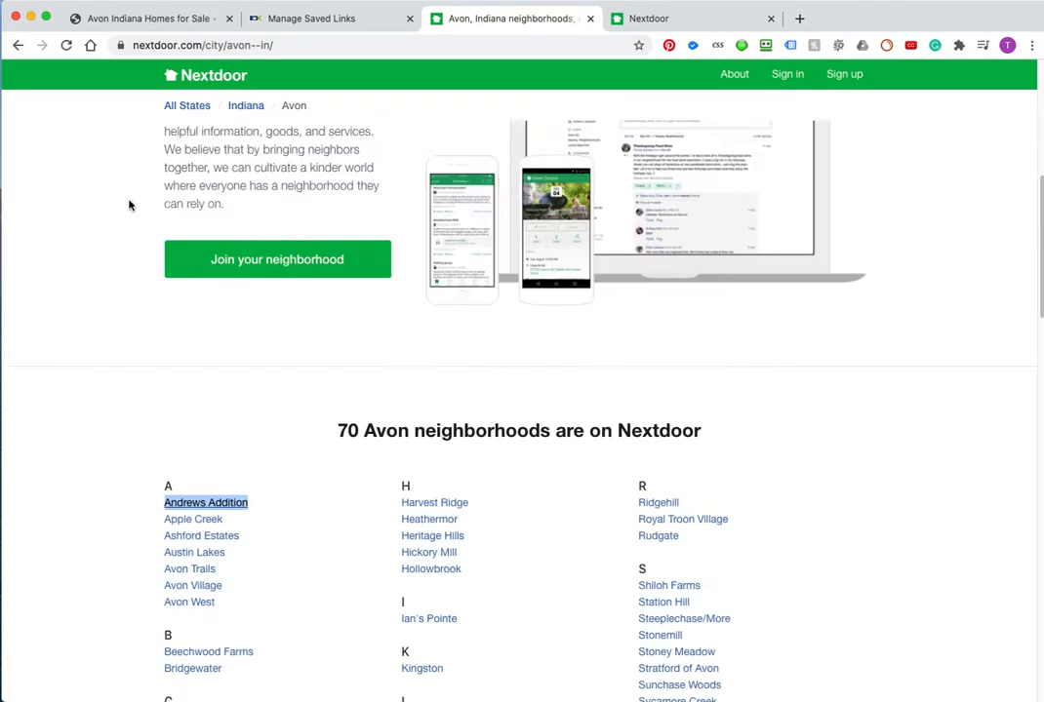
pyautogui.scroll(-10, 277, 366)
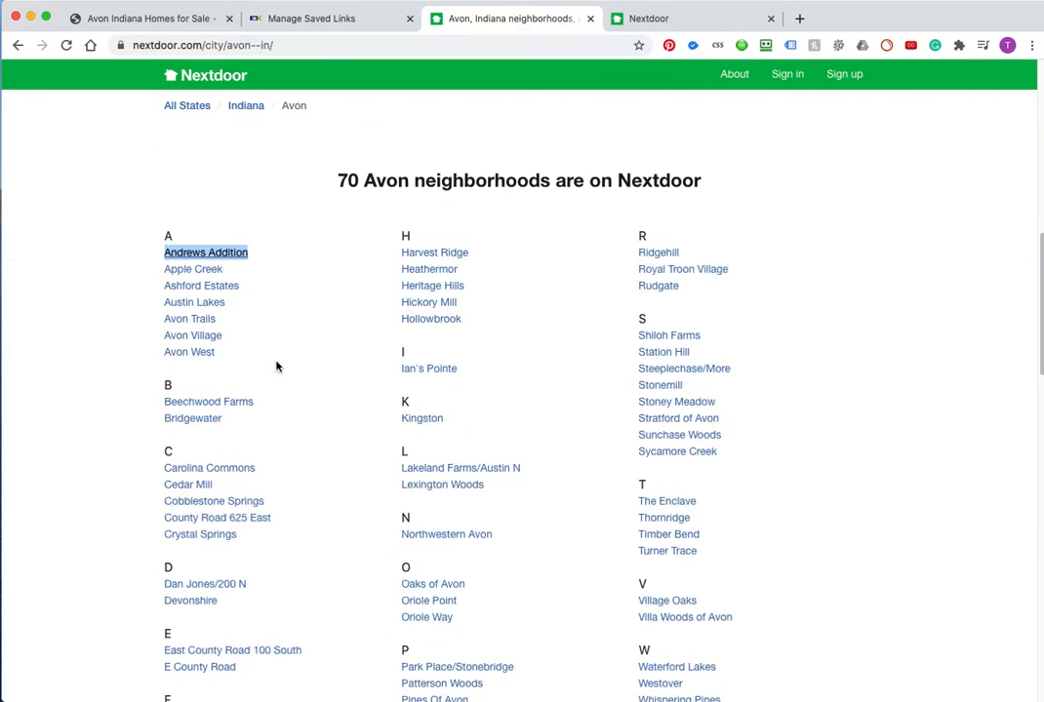
pyautogui.scroll(-5, 356, 459)
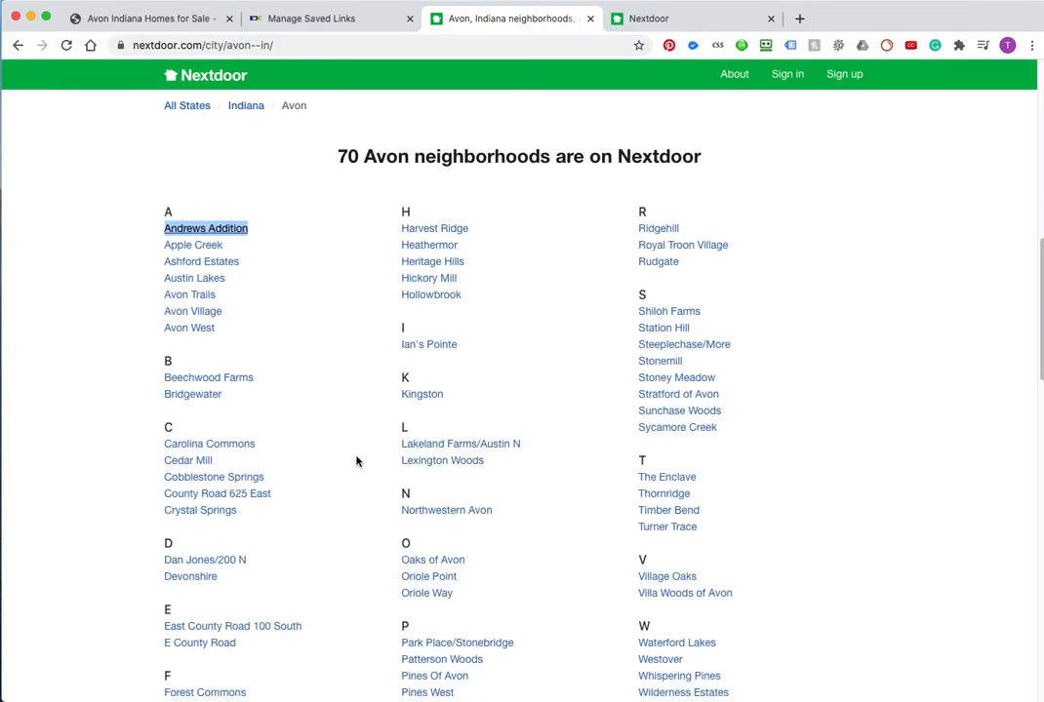
pyautogui.scroll(5, 356, 459)
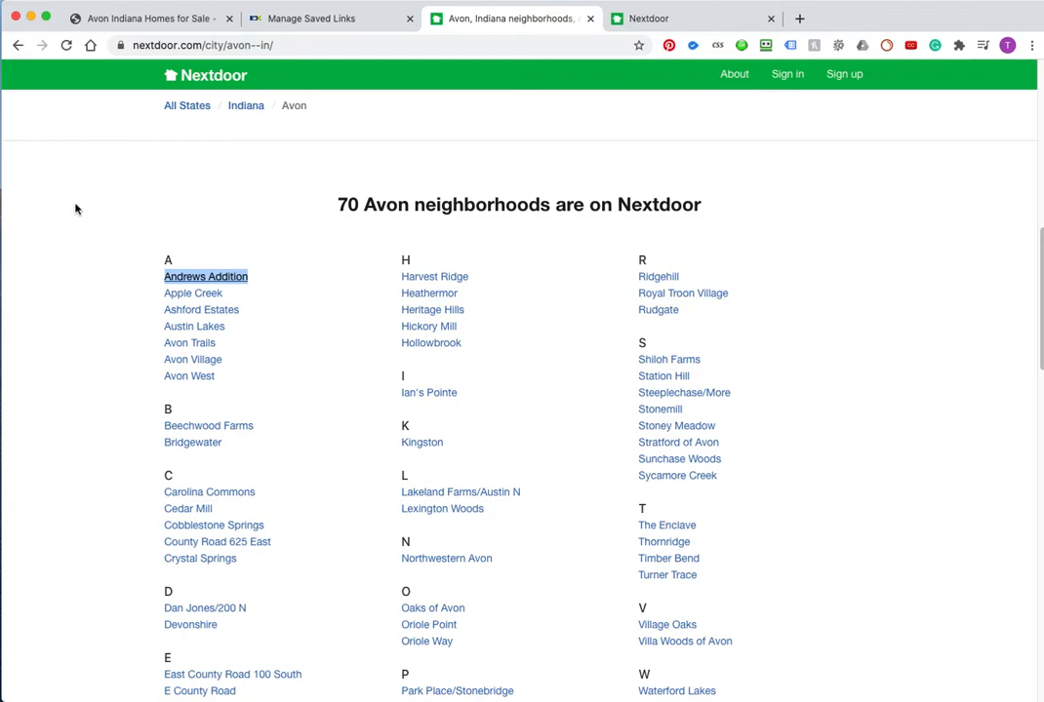
pyautogui.click(76, 207)
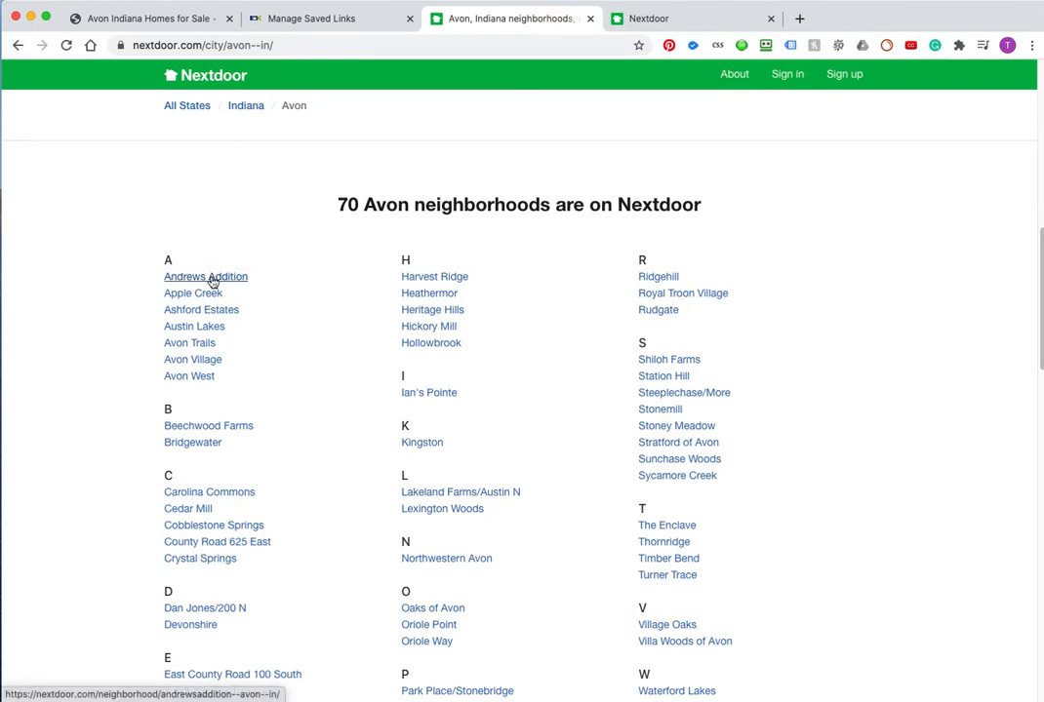
# Open the Andrews Addition neighborhood page separately from the Avon list, replacing the previously opened Nextdoor page
pyautogui.rightClick(212, 281)
pyautogui.click(257, 283)
pyautogui.click(770, 19)
pyautogui.click(691, 27)
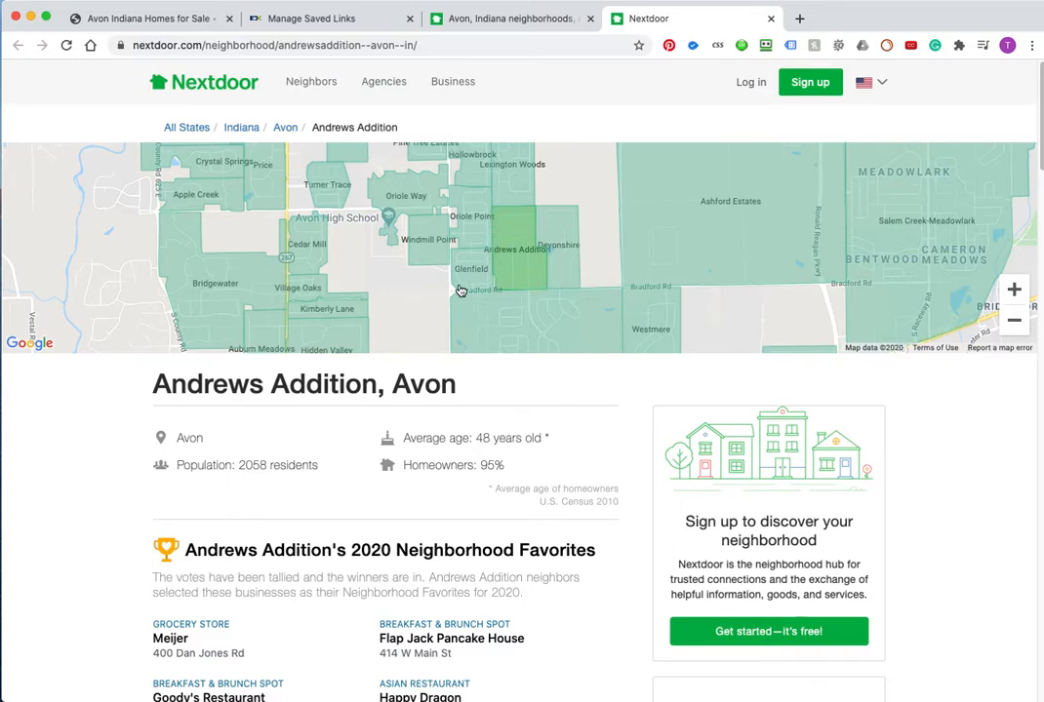
# Examine the boundary of Andrews Addition and its neighboring subdivisions on the Nextdoor map
pyautogui.click(1014, 325)
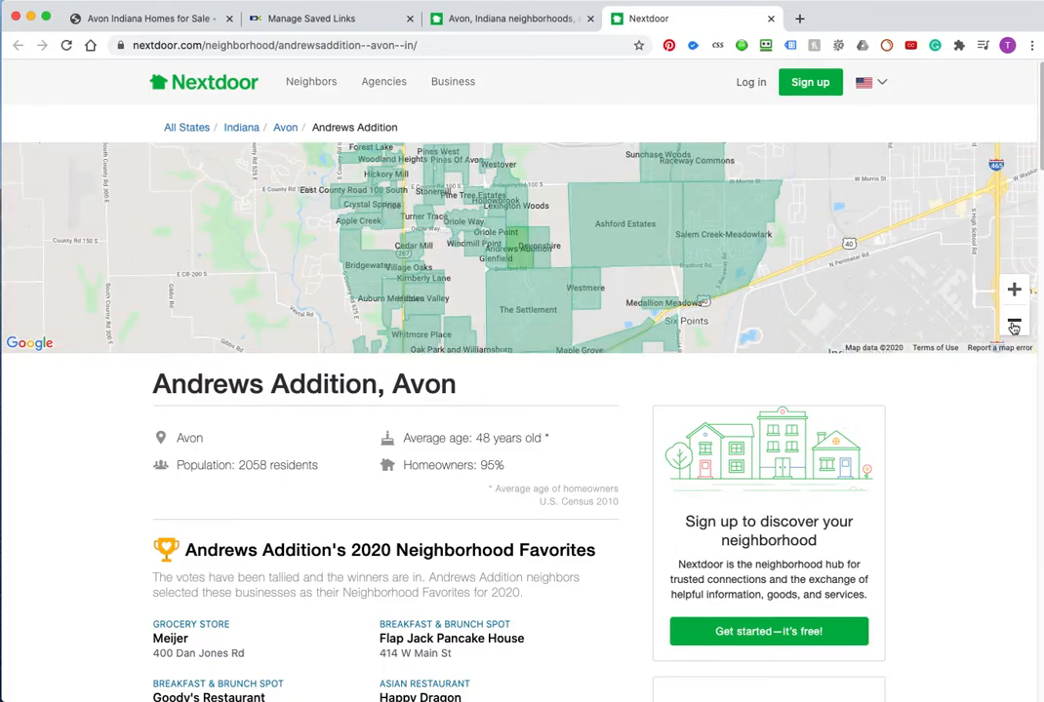
pyautogui.click(1014, 325)
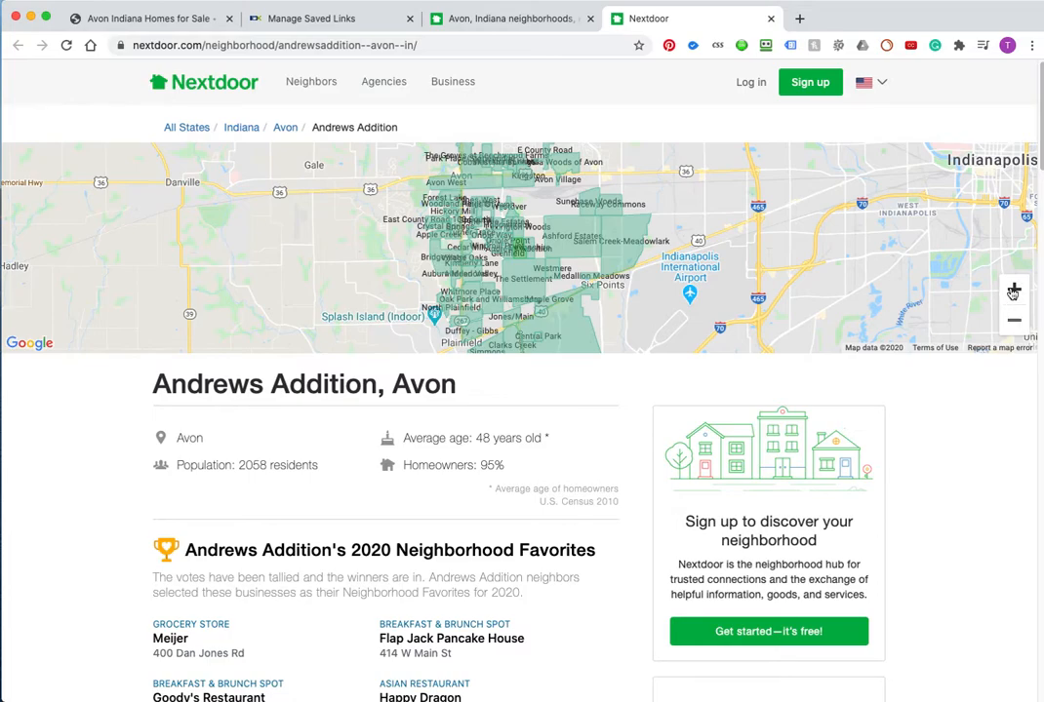
pyautogui.click(1014, 292)
pyautogui.click(1013, 291)
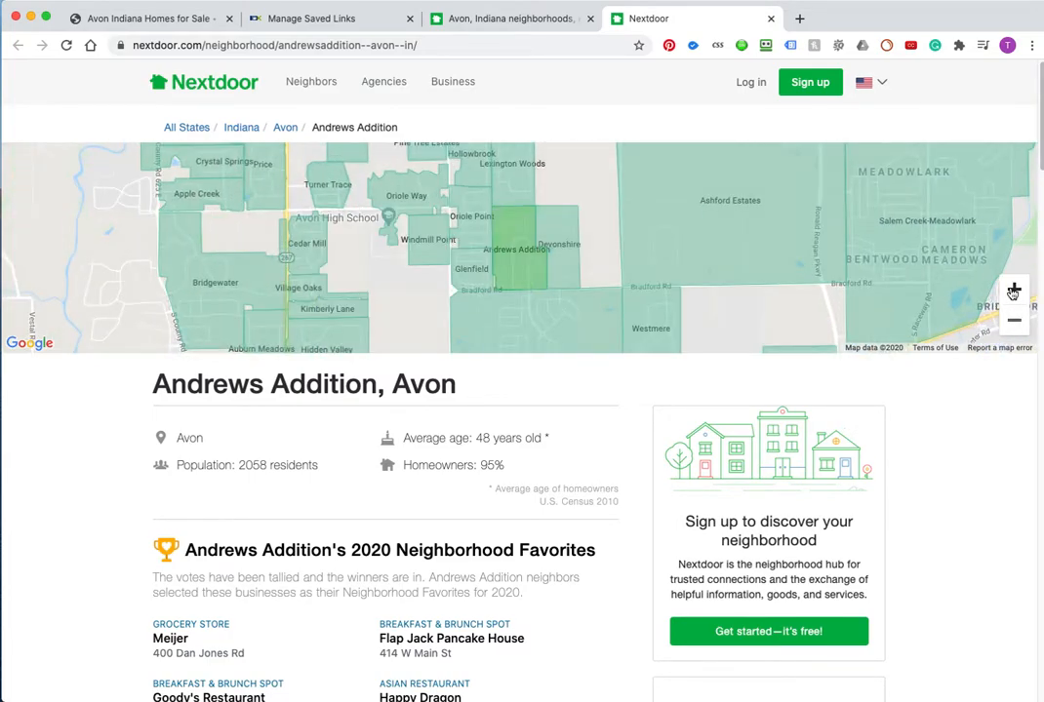
pyautogui.click(1013, 292)
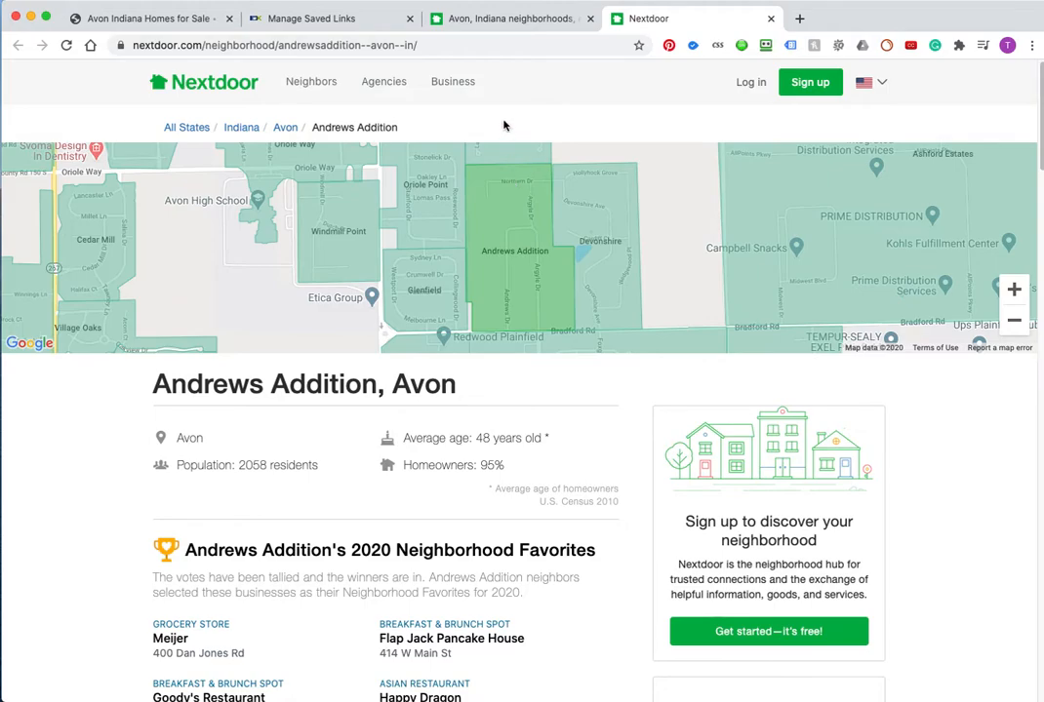
# Switch to IDX Broker and start a new saved link based on the Standard Results polygon search page
pyautogui.click(321, 24)
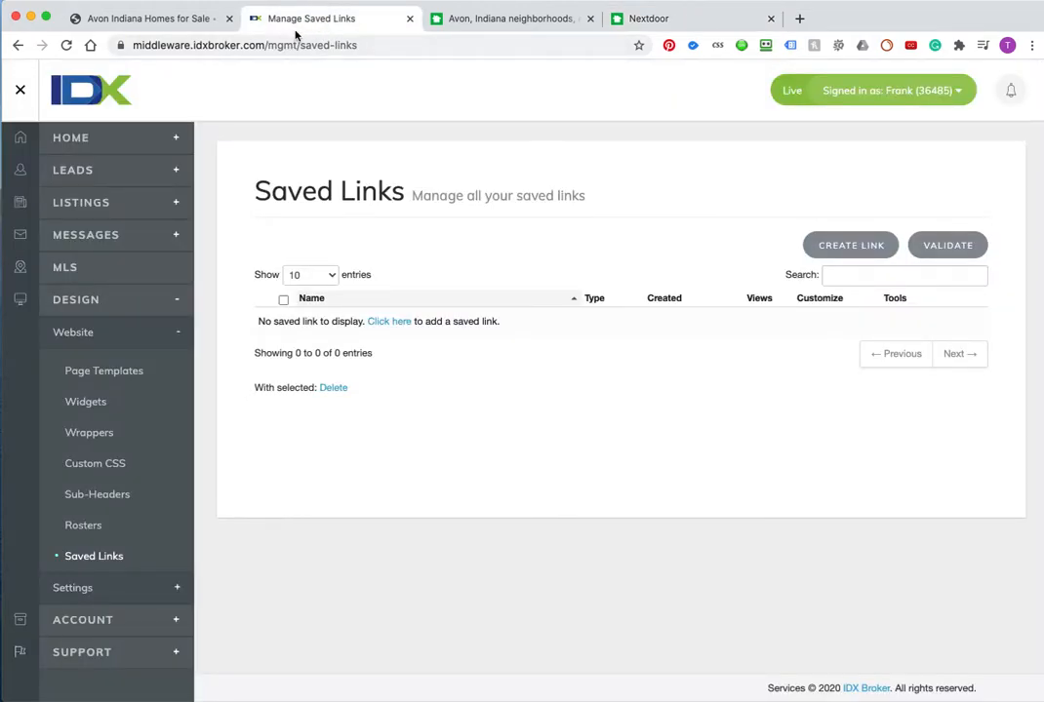
pyautogui.click(636, 462)
pyautogui.click(844, 246)
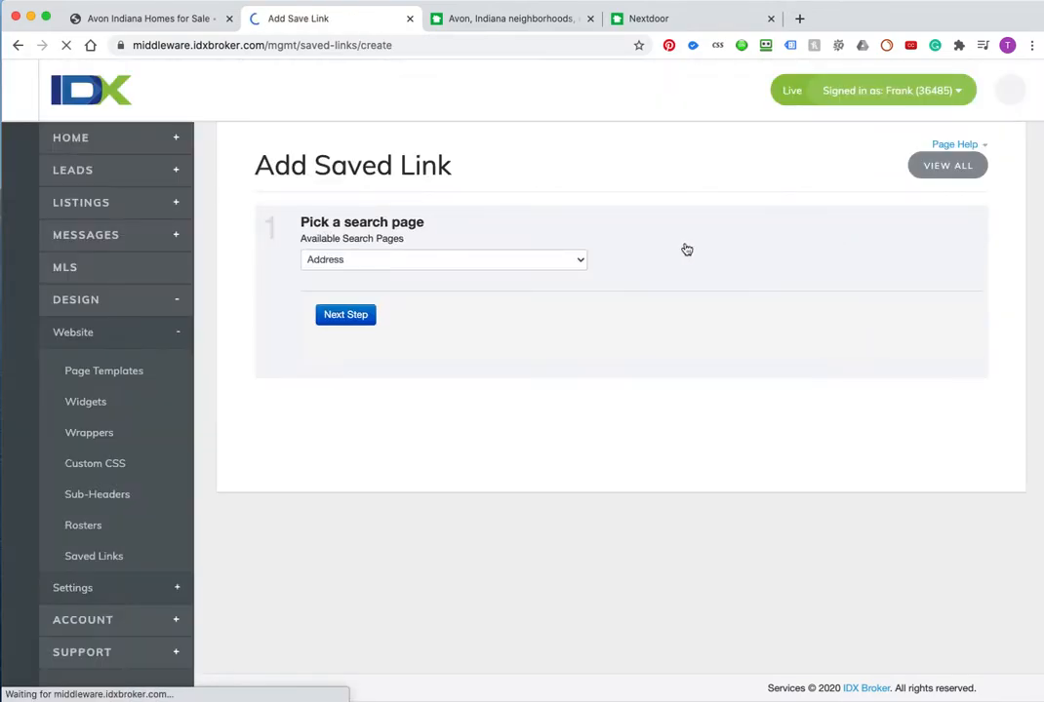
pyautogui.click(506, 289)
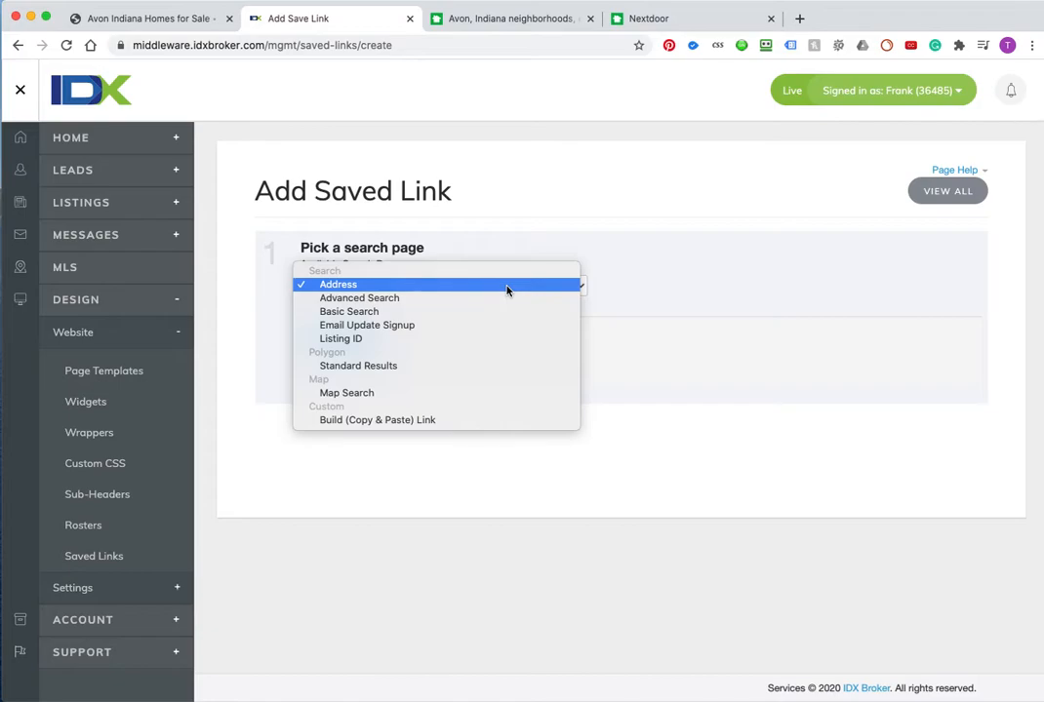
pyautogui.click(492, 363)
pyautogui.click(335, 339)
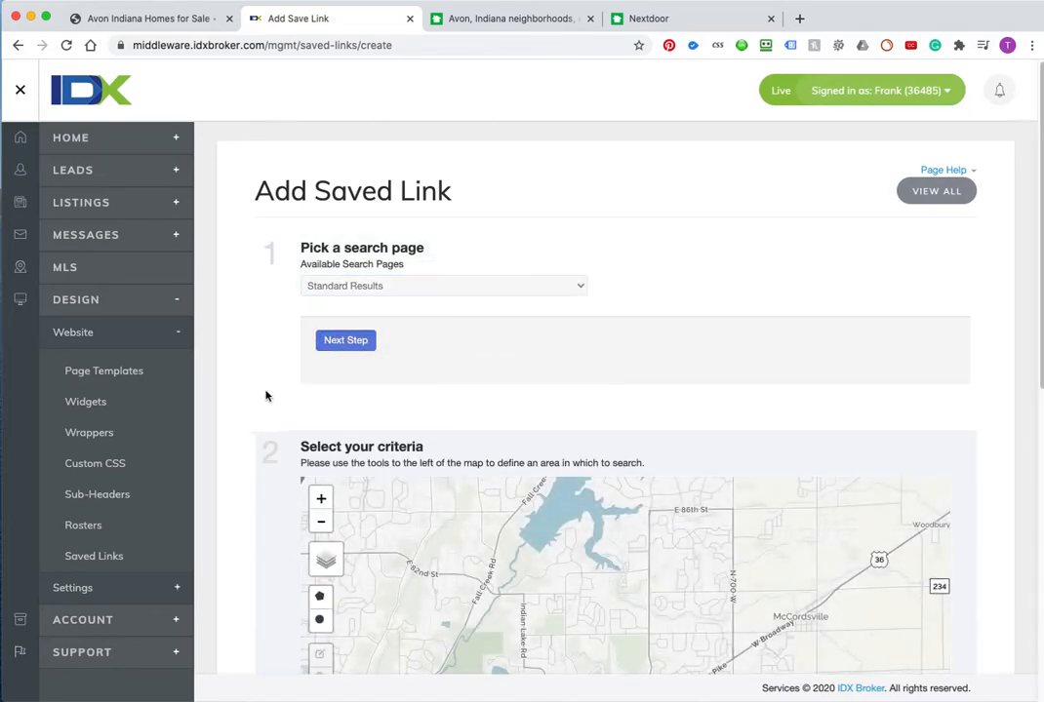
pyautogui.scroll(-5, 263, 378)
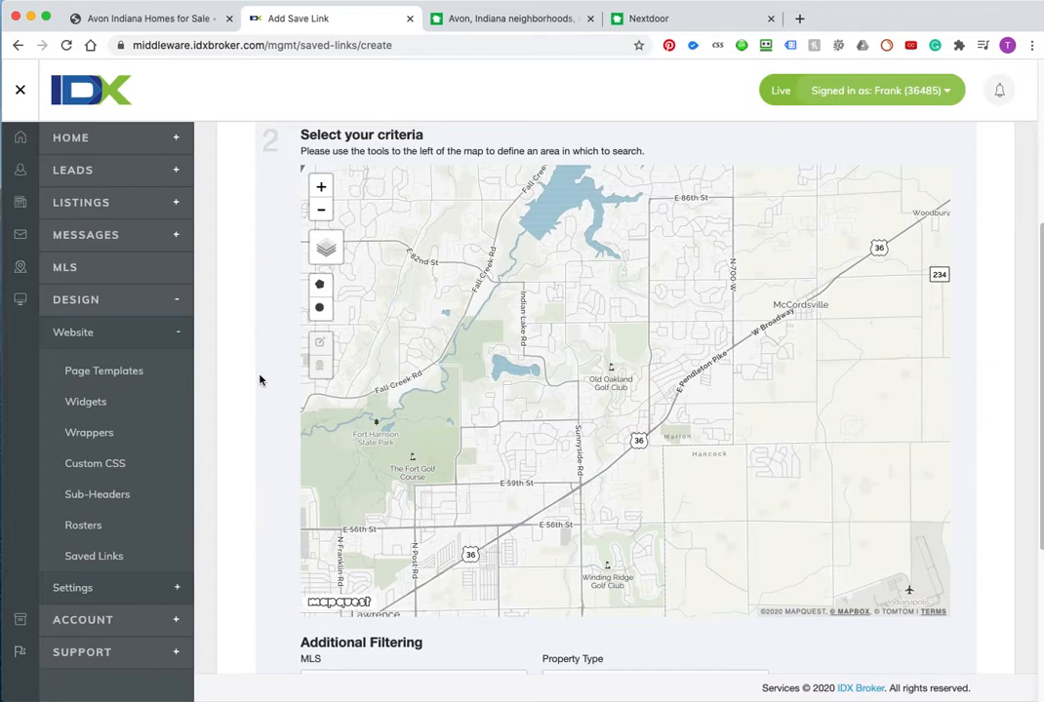
# Switch to Nextdoor and check which roads and areas surround Andrews Addition on its map
pyautogui.click(669, 19)
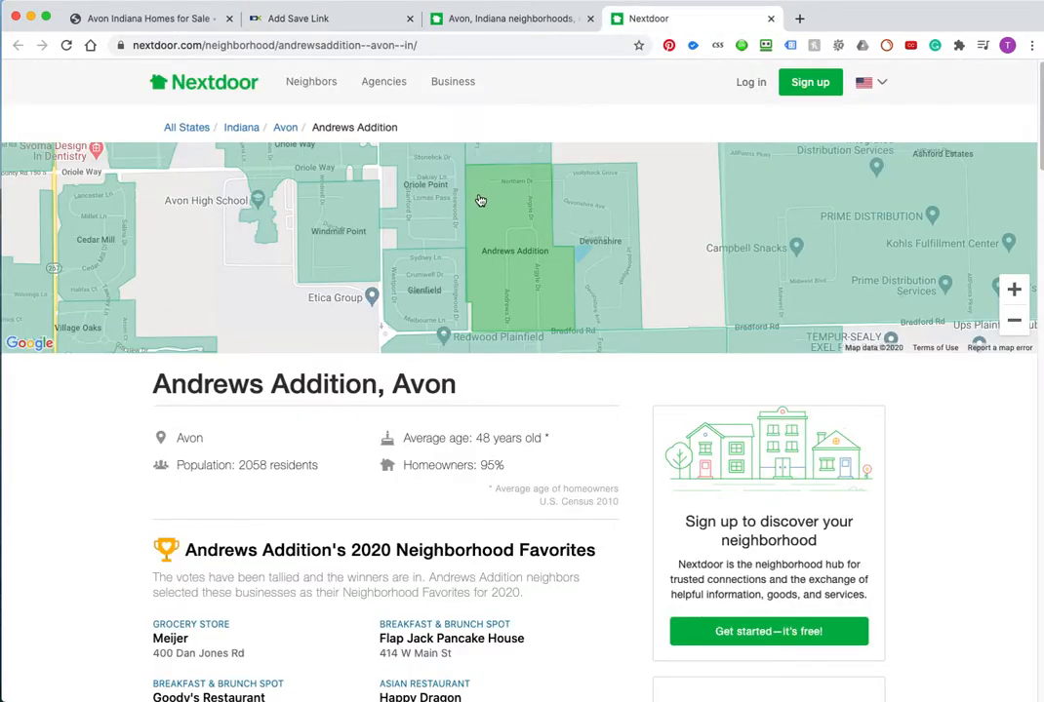
pyautogui.click(1015, 325)
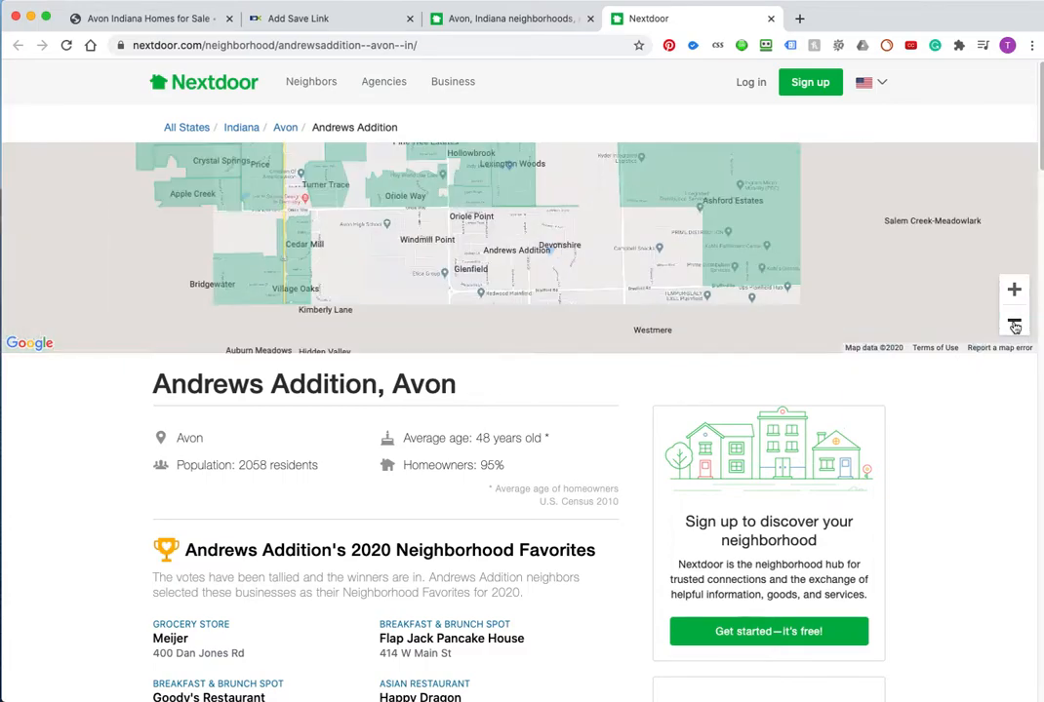
pyautogui.click(1015, 325)
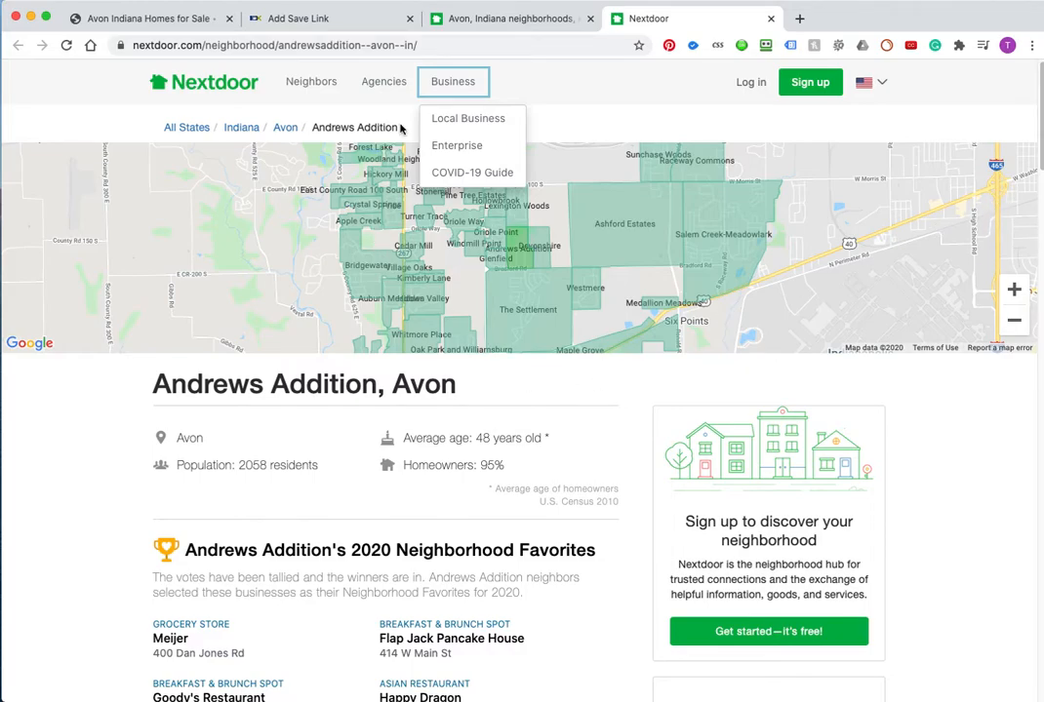
# Switch to IDX Broker and look for the Andrews Addition area on the saved link's criteria map
pyautogui.click(310, 18)
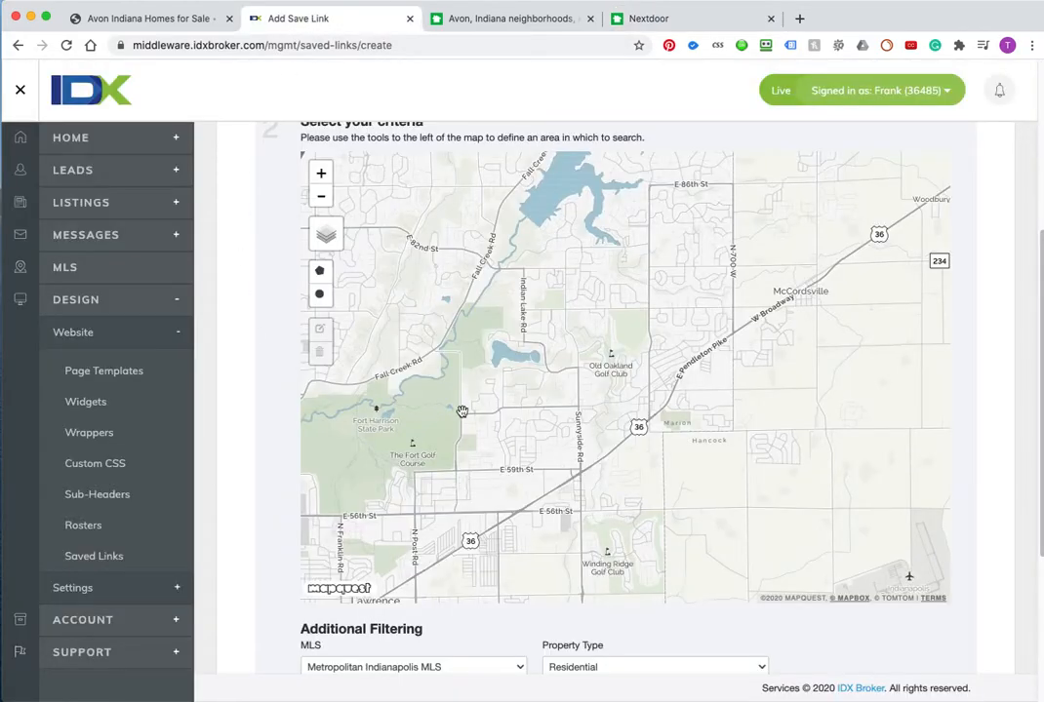
pyautogui.moveTo(509, 410); pyautogui.dragTo(408, 354)
pyautogui.moveTo(749, 322); pyautogui.dragTo(778, 512)
pyautogui.moveTo(621, 404); pyautogui.dragTo(849, 439)
pyautogui.moveTo(577, 387); pyautogui.dragTo(782, 328)
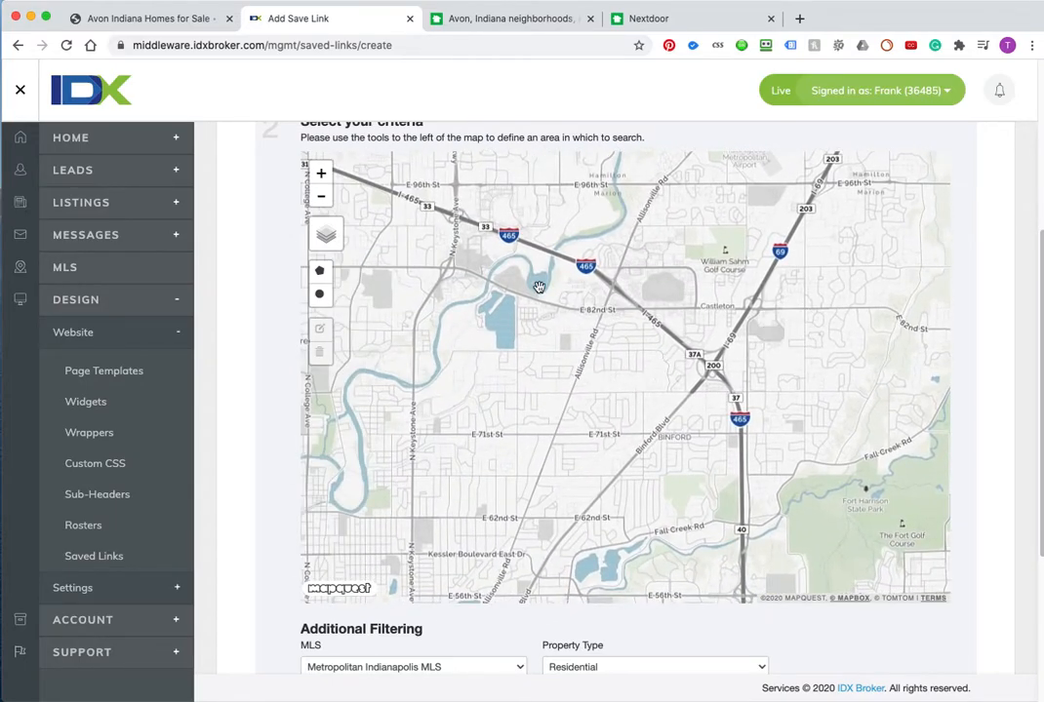
pyautogui.moveTo(571, 421); pyautogui.dragTo(667, 361)
pyautogui.moveTo(576, 457); pyautogui.dragTo(672, 304)
pyautogui.moveTo(707, 562); pyautogui.dragTo(693, 510)
# Check on Nextdoor where Avon lies relative to Indianapolis, and look for it on IDX Broker's criteria map
pyautogui.click(687, 17)
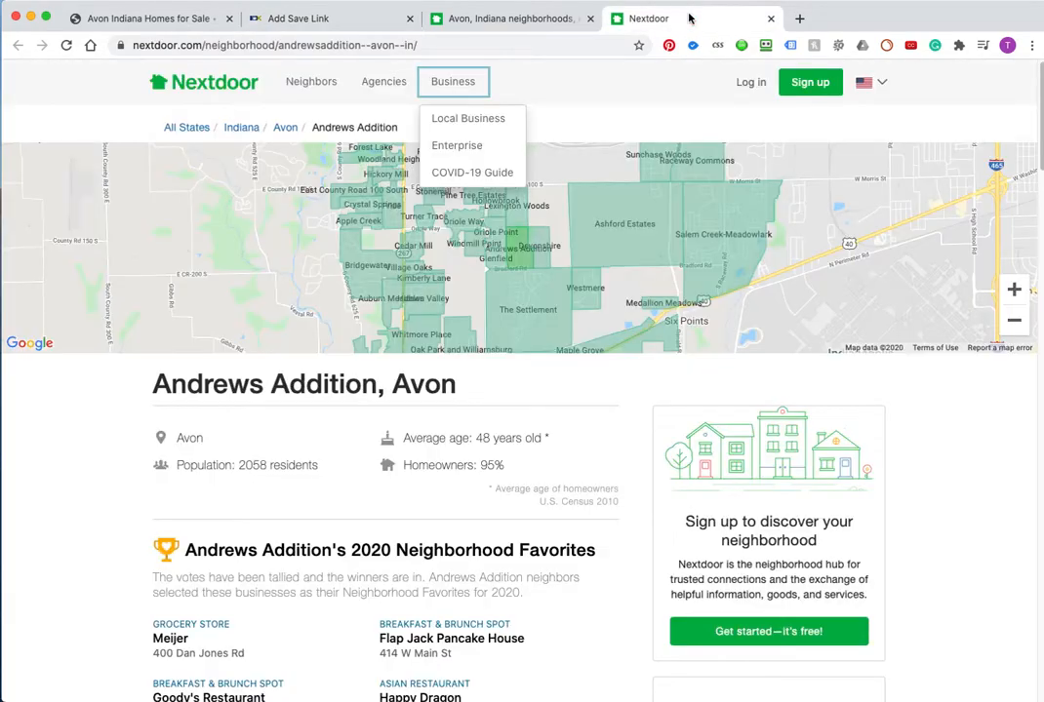
pyautogui.click(1019, 328)
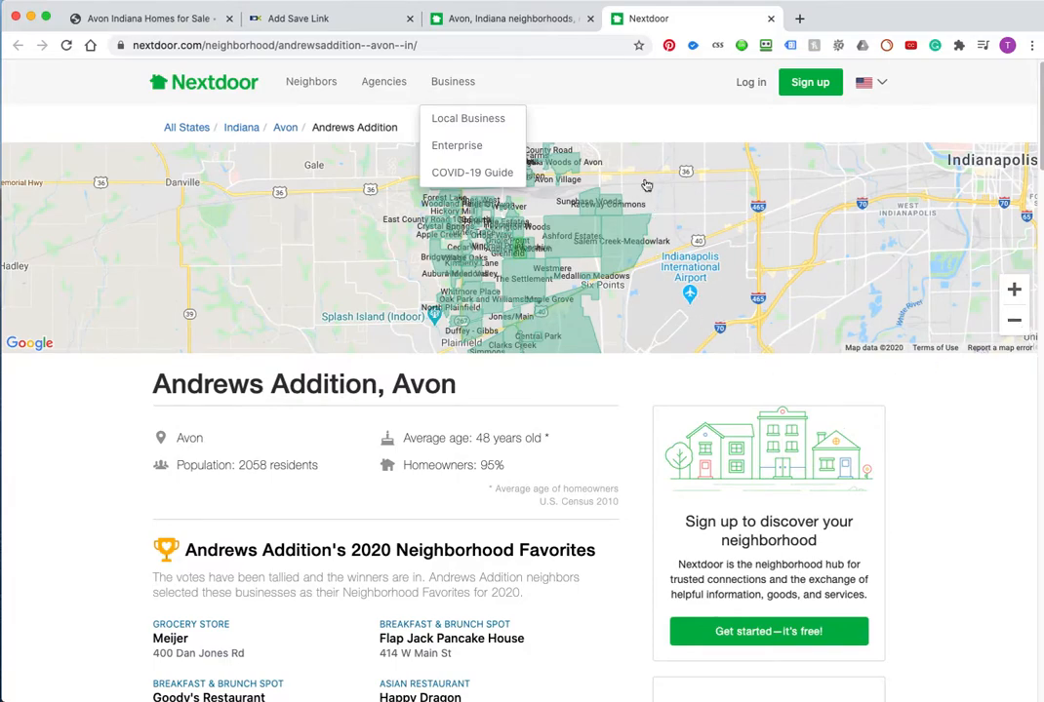
pyautogui.click(359, 22)
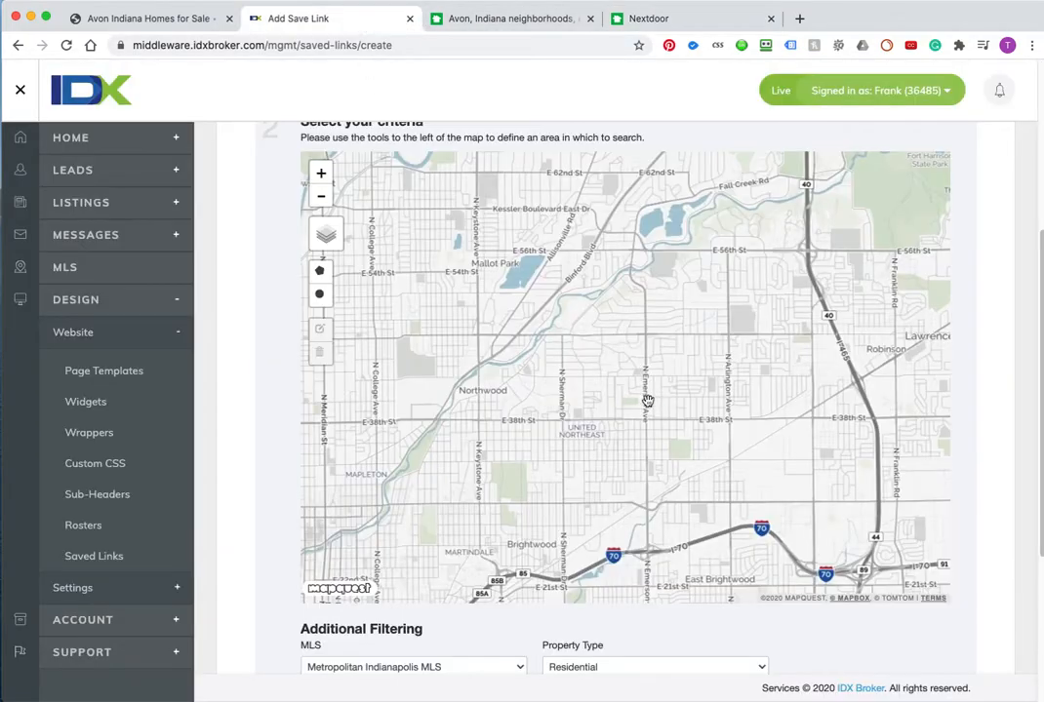
pyautogui.moveTo(602, 355); pyautogui.dragTo(658, 435)
pyautogui.moveTo(604, 225); pyautogui.dragTo(621, 405)
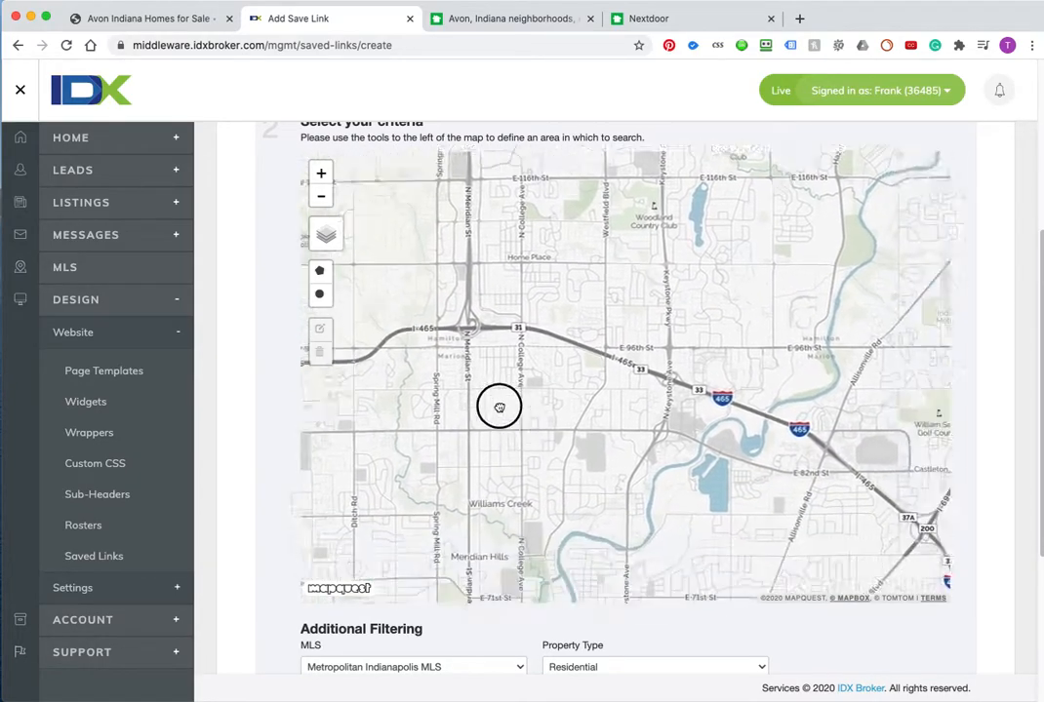
pyautogui.click(328, 174)
pyautogui.moveTo(608, 405); pyautogui.dragTo(485, 243)
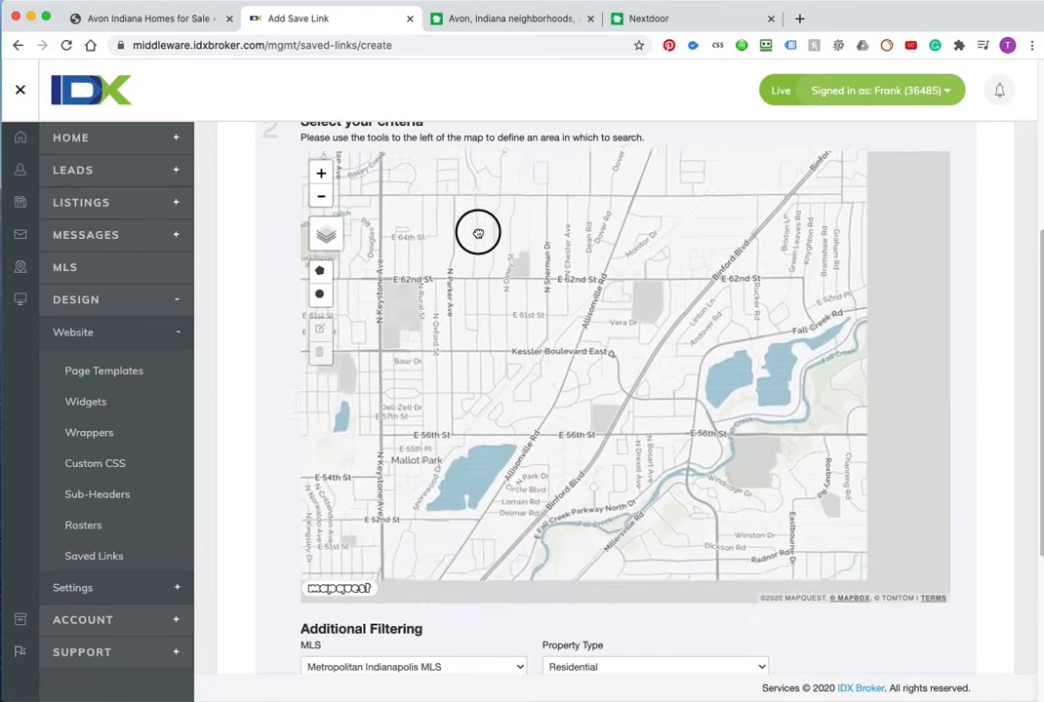
pyautogui.moveTo(693, 450); pyautogui.dragTo(459, 283)
pyautogui.moveTo(737, 576); pyautogui.dragTo(575, 361)
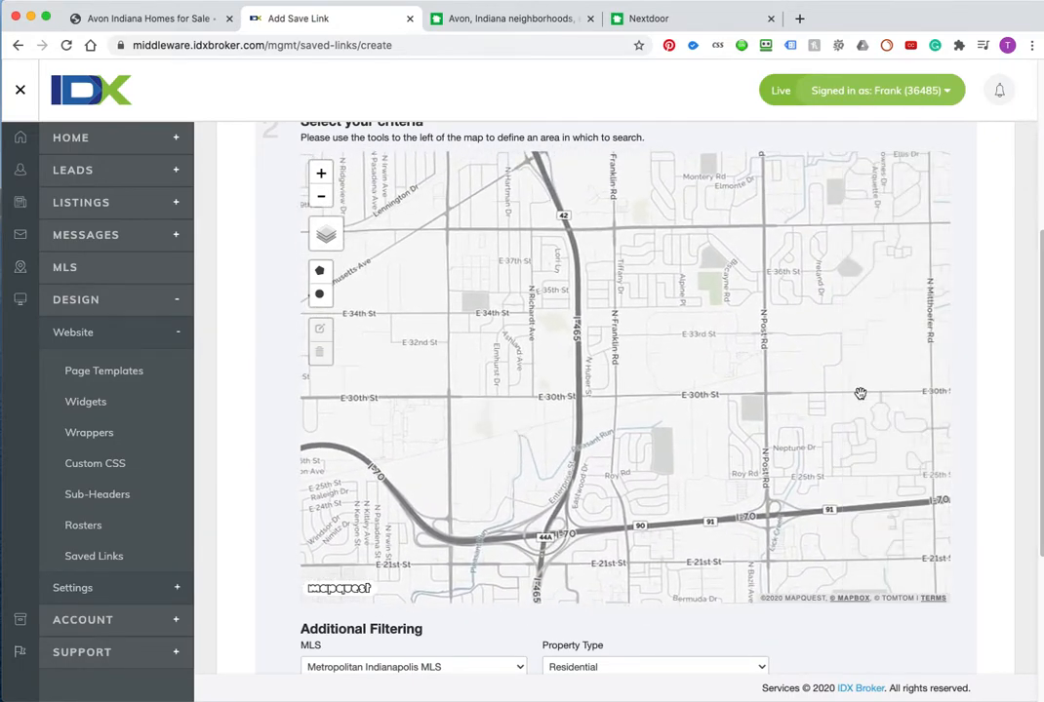
pyautogui.moveTo(769, 359); pyautogui.dragTo(818, 480)
pyautogui.moveTo(649, 298); pyautogui.dragTo(648, 478)
pyautogui.moveTo(678, 248); pyautogui.dragTo(471, 438)
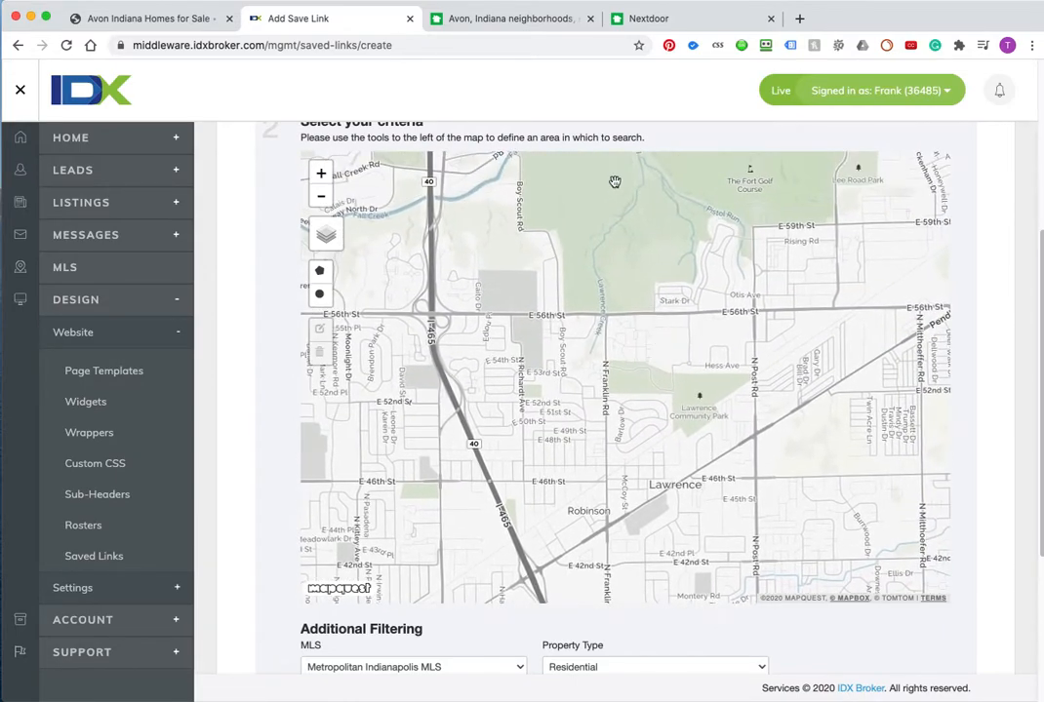
# Switch to Nextdoor and review the highways and landmarks around Andrews Addition on the wider map
pyautogui.click(523, 19)
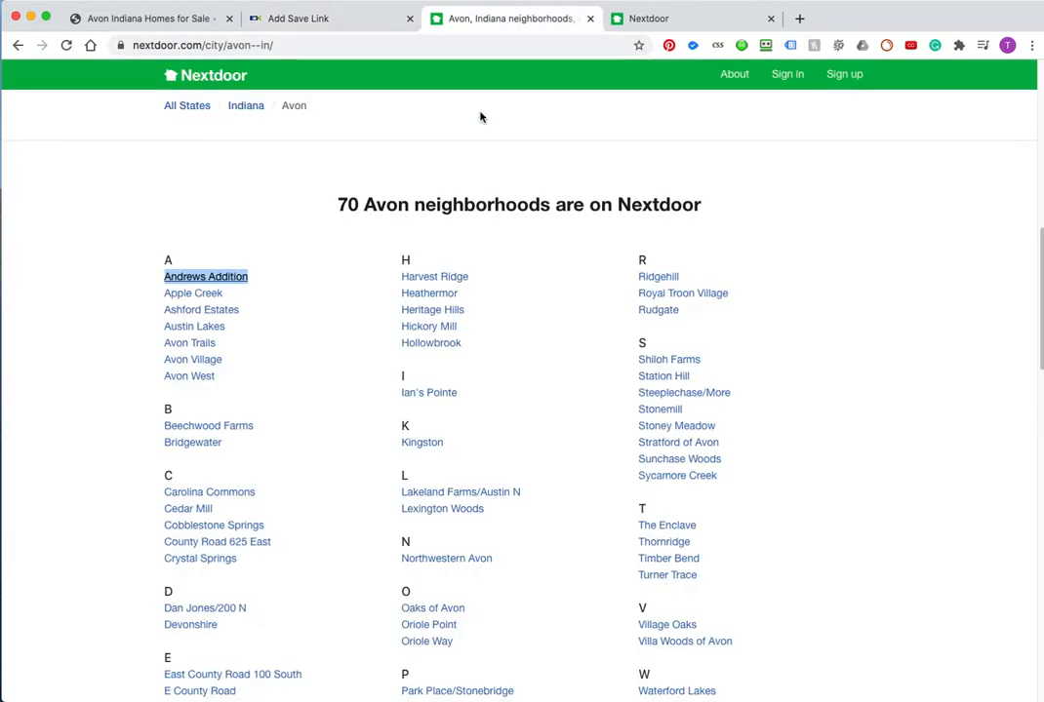
pyautogui.click(644, 19)
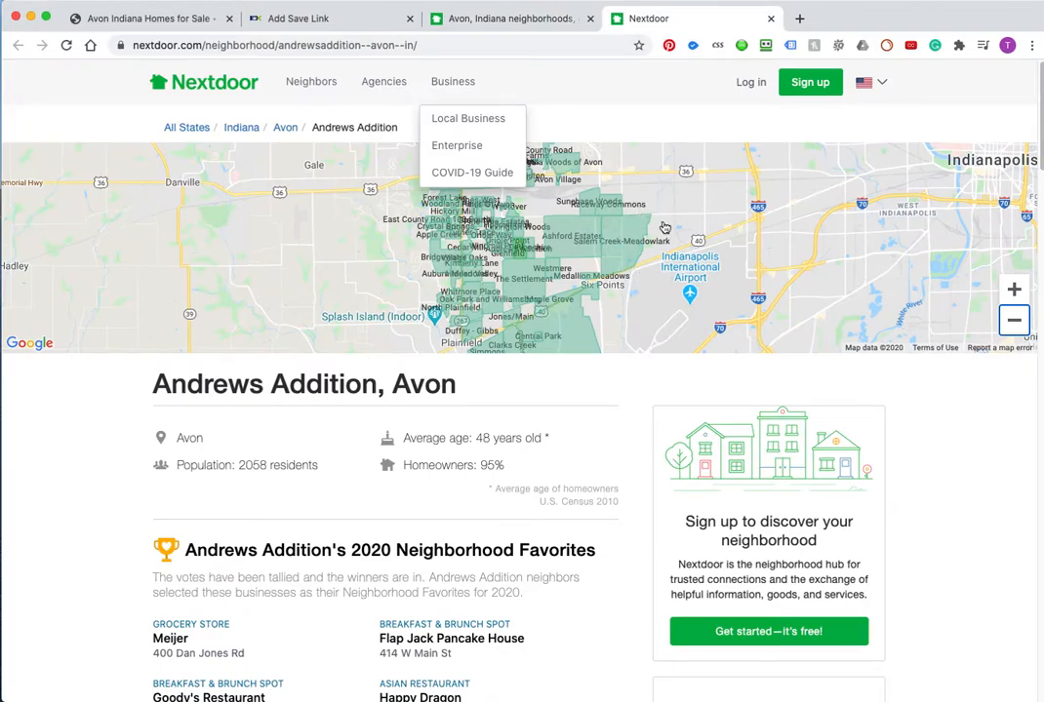
pyautogui.click(212, 210)
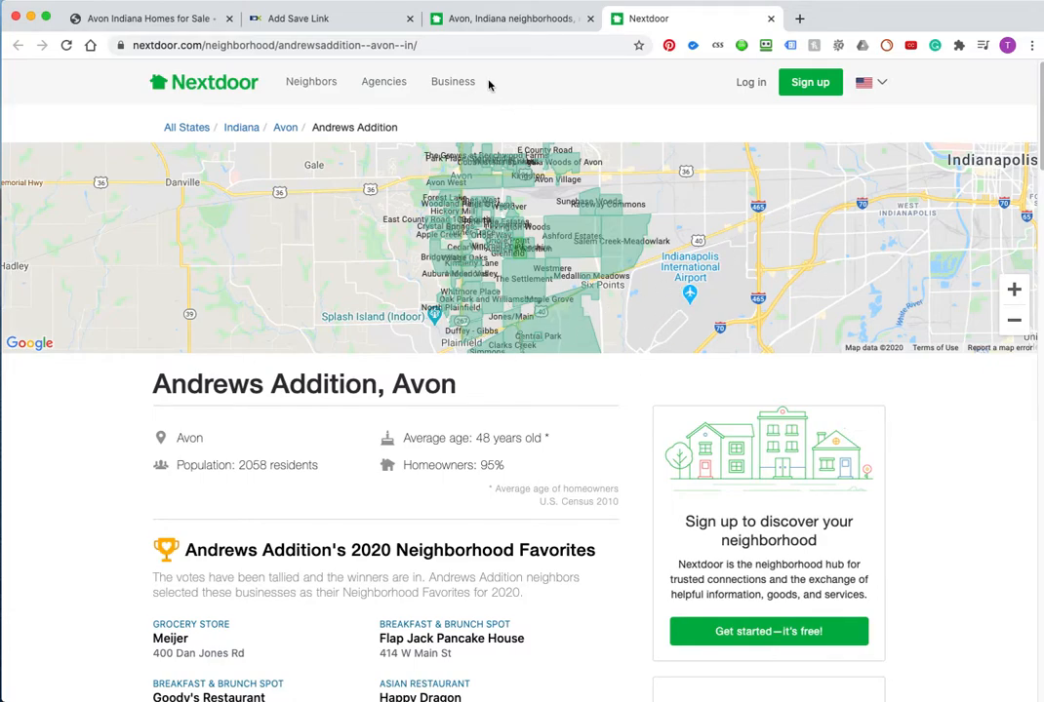
# Switch to IDX Broker and look for Avon on the criteria map, starting from the Indianapolis Regional Airport area along I-70
pyautogui.click(304, 18)
pyautogui.click(597, 385)
pyautogui.moveTo(597, 385); pyautogui.dragTo(650, 252)
pyautogui.moveTo(601, 457); pyautogui.dragTo(450, 326)
pyautogui.moveTo(787, 306); pyautogui.dragTo(287, 332)
pyautogui.moveTo(699, 329); pyautogui.dragTo(369, 340)
pyautogui.moveTo(532, 320); pyautogui.dragTo(318, 455)
pyautogui.moveTo(843, 330); pyautogui.dragTo(720, 420)
pyautogui.moveTo(582, 282); pyautogui.dragTo(495, 302)
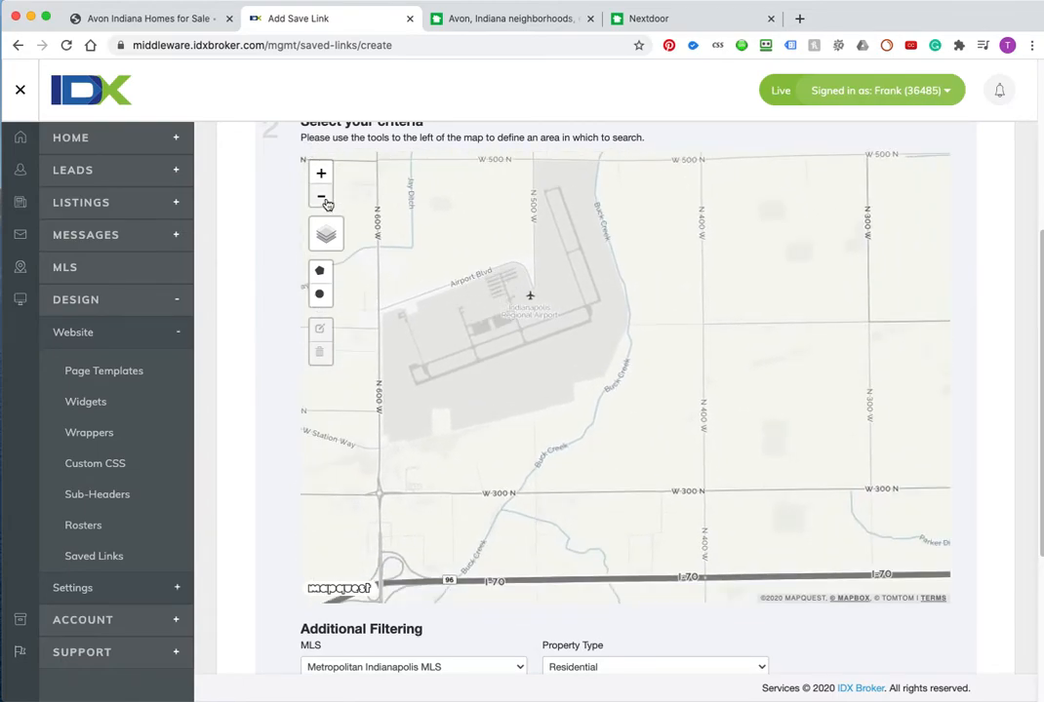
pyautogui.click(322, 198)
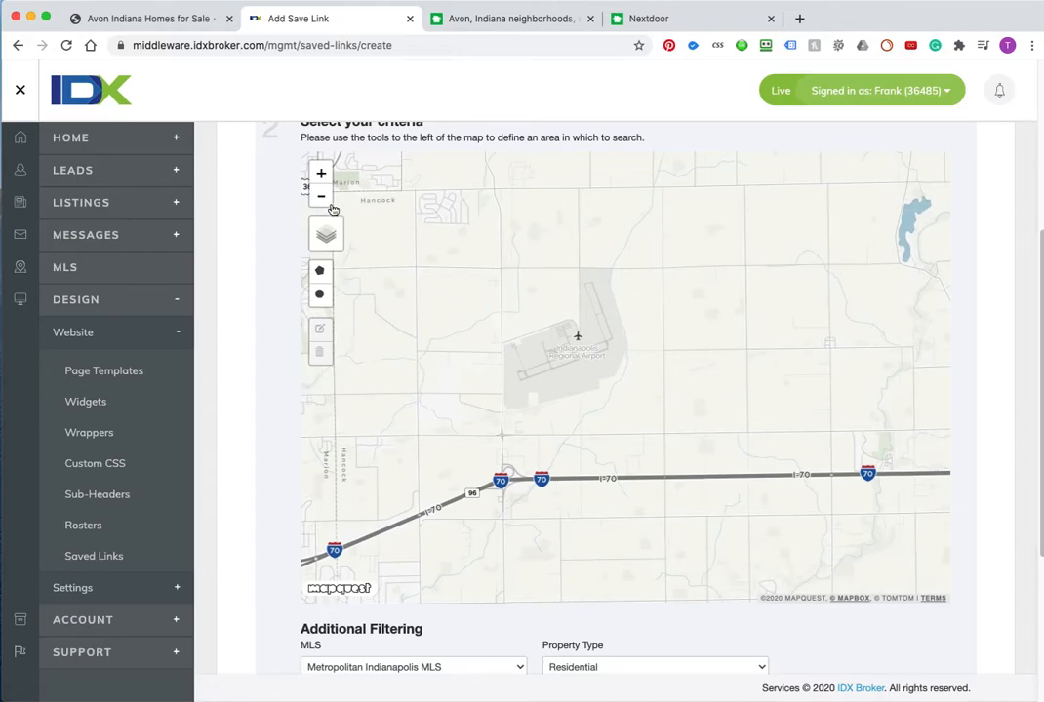
pyautogui.click(322, 198)
pyautogui.moveTo(660, 271); pyautogui.dragTo(796, 316)
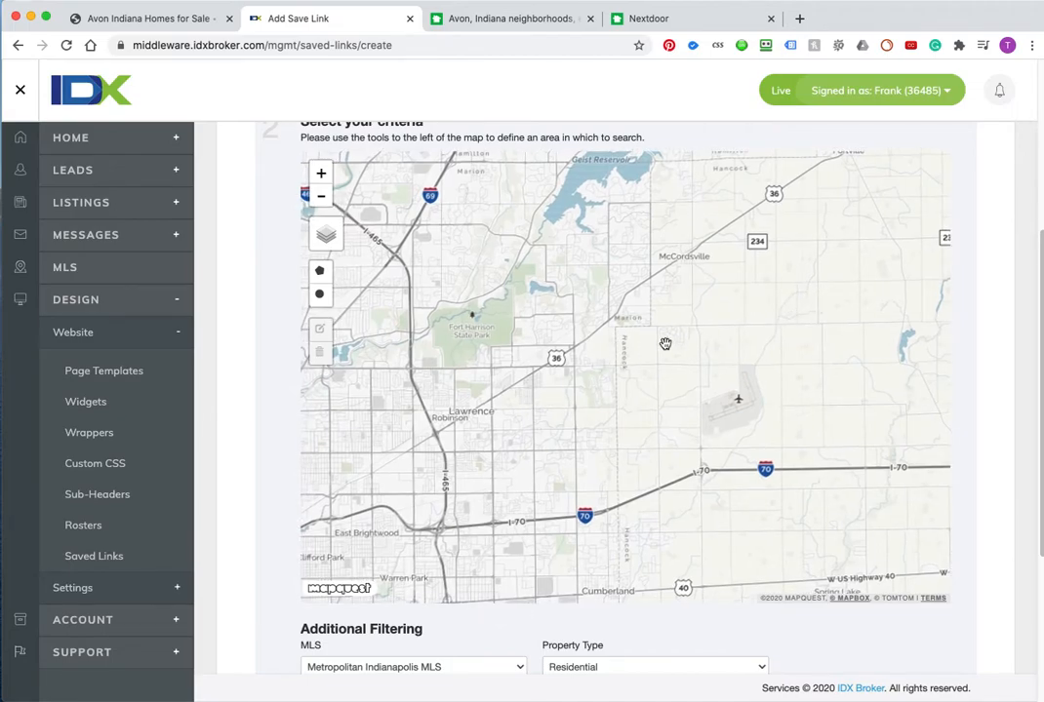
pyautogui.moveTo(664, 343); pyautogui.dragTo(646, 392)
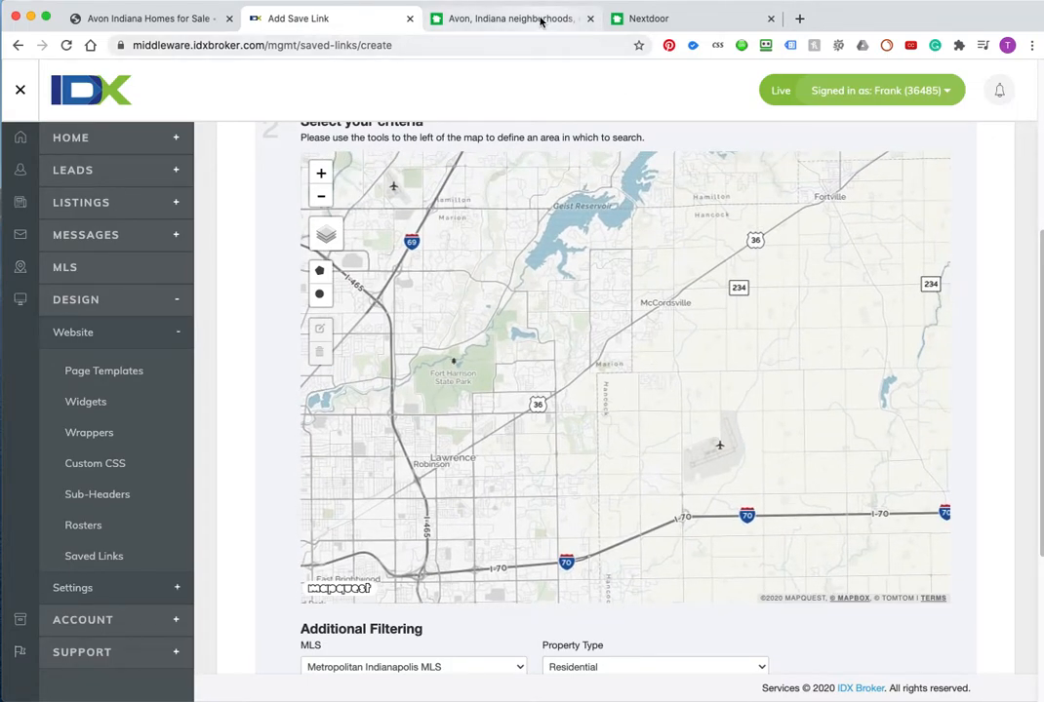
# Compare Nextdoor's wider Avon map with IDX Broker's criteria map around Lawrence and Fort Harrison State Park
pyautogui.click(542, 22)
pyautogui.click(643, 21)
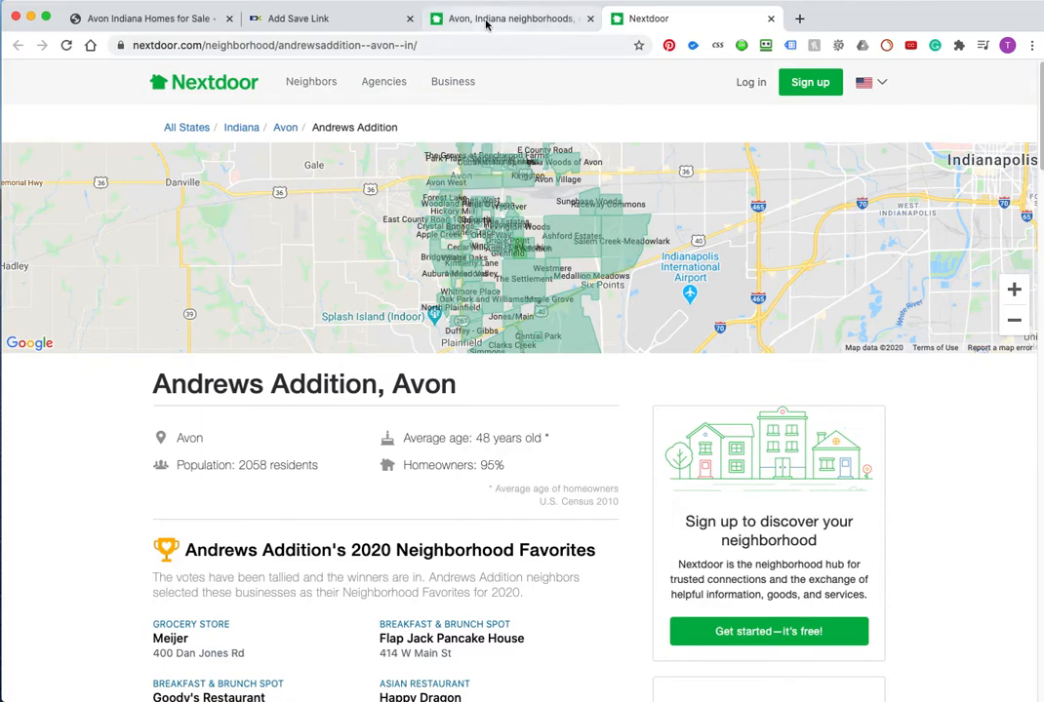
pyautogui.click(344, 20)
pyautogui.moveTo(734, 409)
pyautogui.mouseDown()
pyautogui.moveTo(722, 408)
pyautogui.moveTo(727, 426)
pyautogui.mouseUp()
pyautogui.moveTo(671, 271)
pyautogui.mouseDown()
pyautogui.moveTo(661, 349)
pyautogui.moveTo(678, 367)
pyautogui.moveTo(780, 375)
pyautogui.mouseUp()
pyautogui.moveTo(482, 301); pyautogui.dragTo(549, 308)
pyautogui.moveTo(550, 362); pyautogui.dragTo(541, 261)
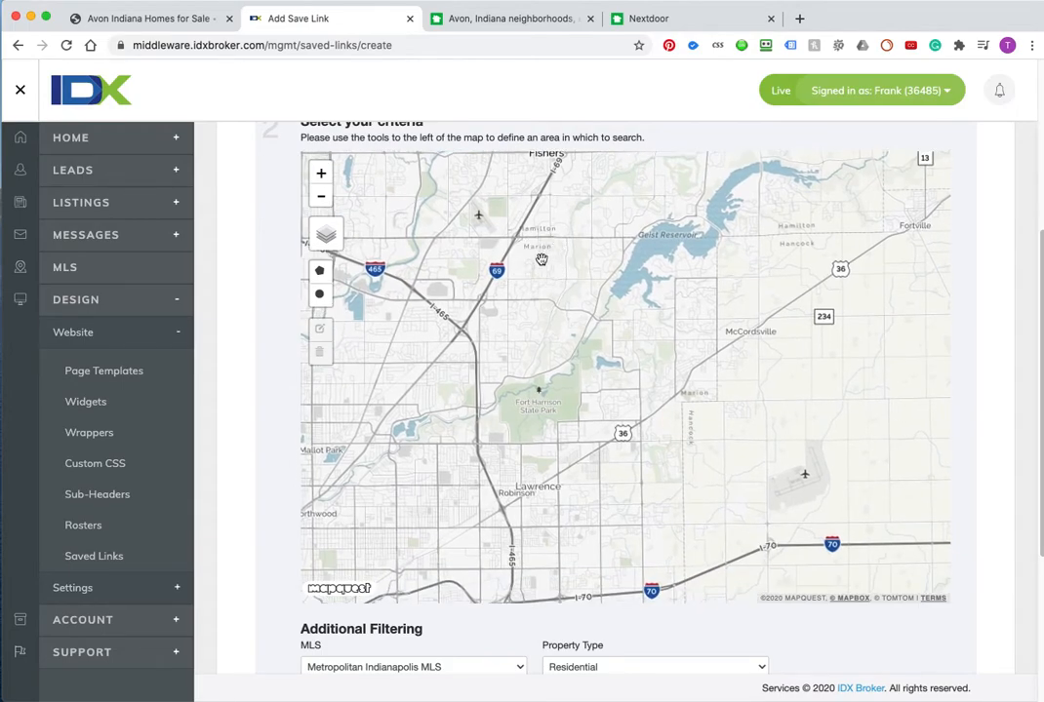
# Switch to Nextdoor and examine the Andrews Addition boundary and its adjoining subdivisions up close
pyautogui.click(678, 20)
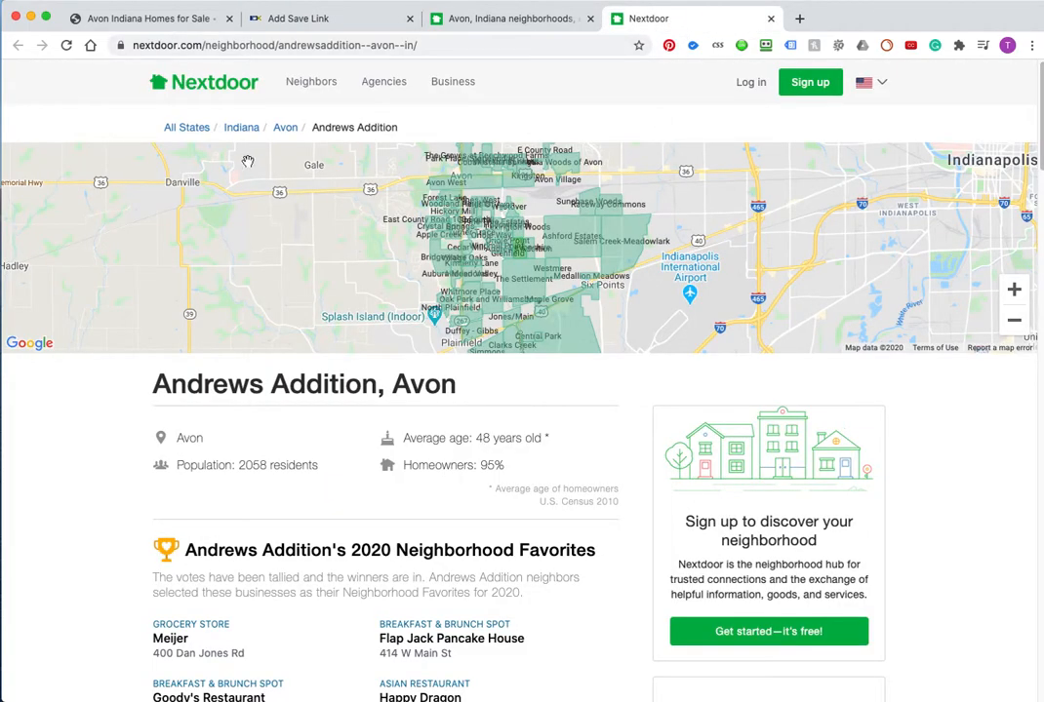
pyautogui.click(1013, 291)
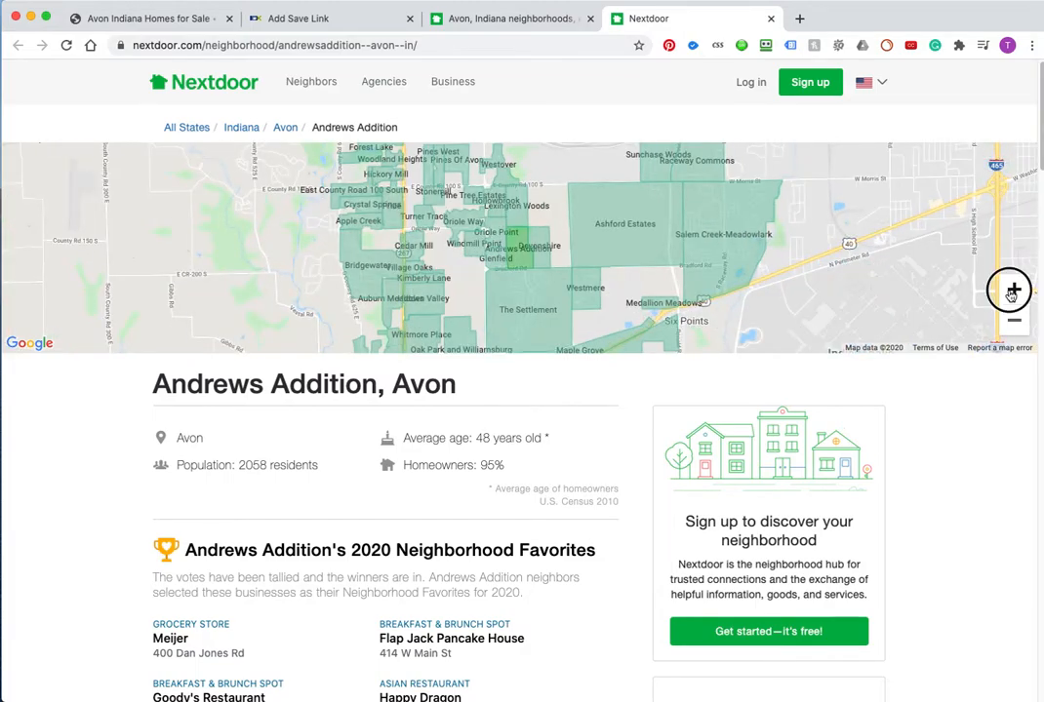
pyautogui.click(1013, 291)
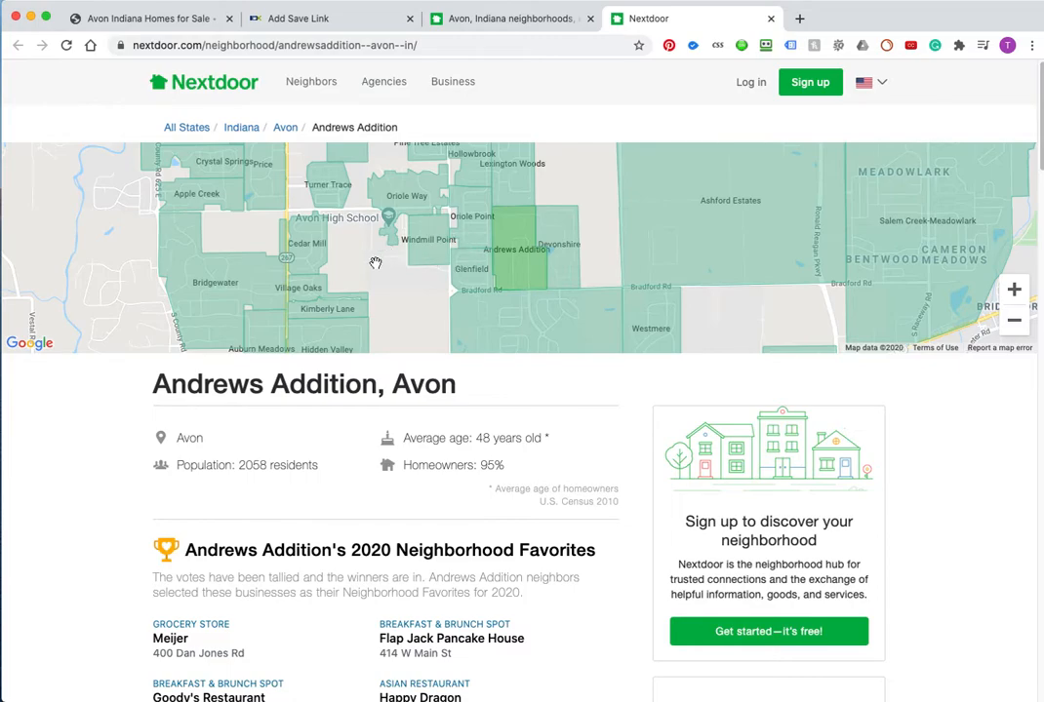
# Switch to IDX Broker and locate Avon on the criteria map, west of Indianapolis along US Highway 36
pyautogui.click(326, 18)
pyautogui.doubleClick(535, 384)
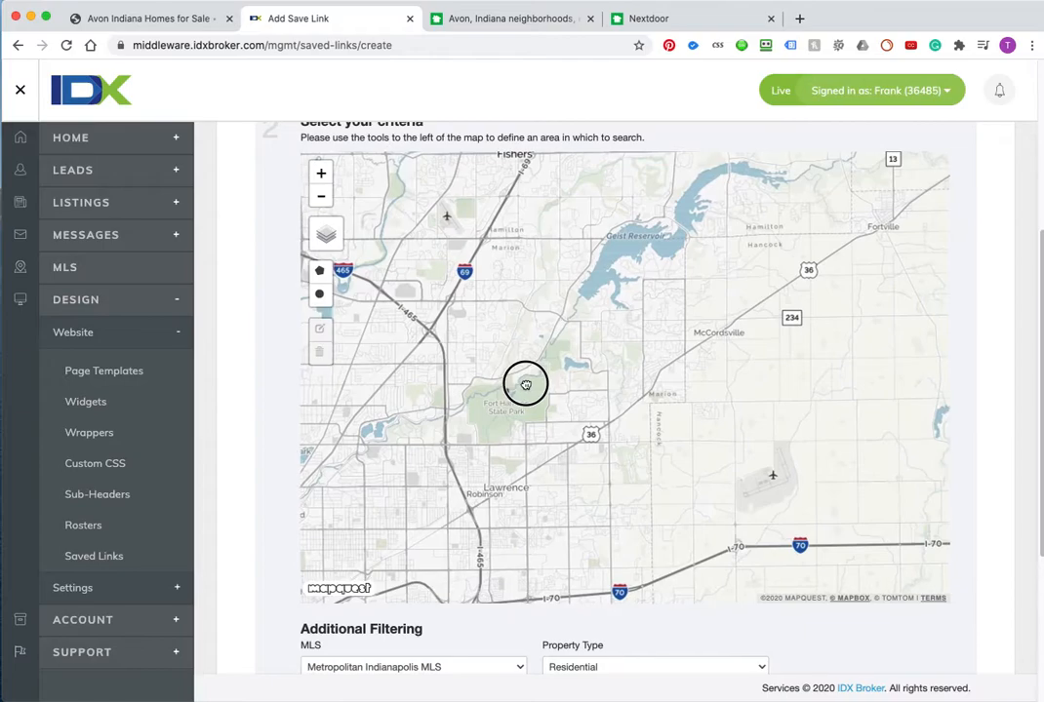
pyautogui.moveTo(524, 379); pyautogui.dragTo(646, 454)
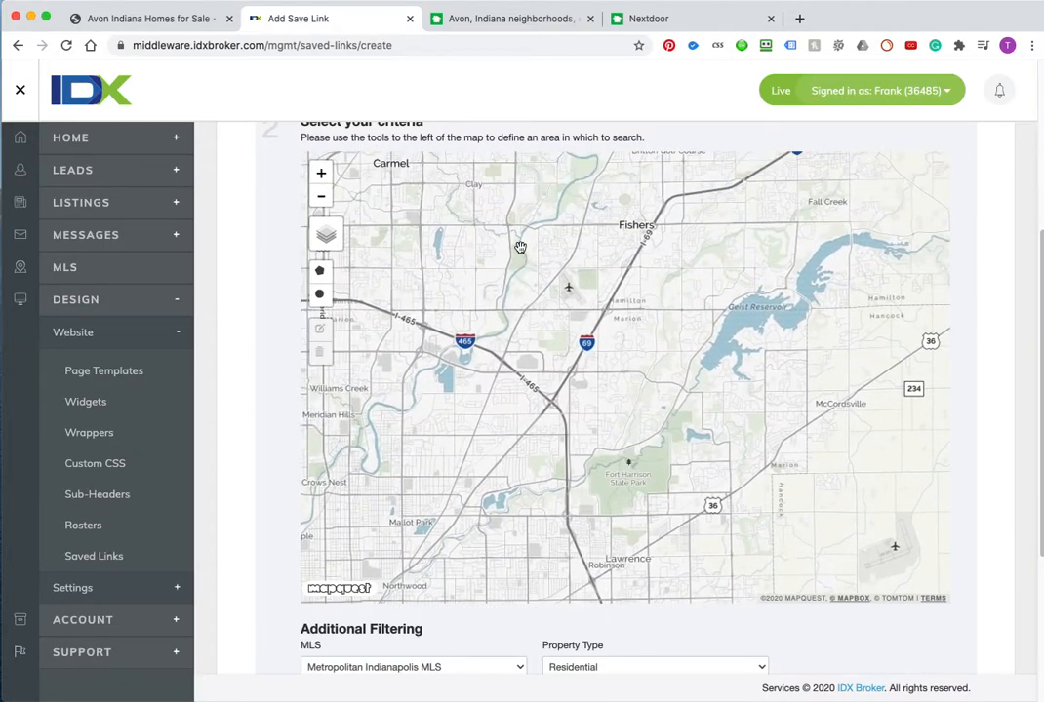
pyautogui.moveTo(520, 247); pyautogui.dragTo(587, 404)
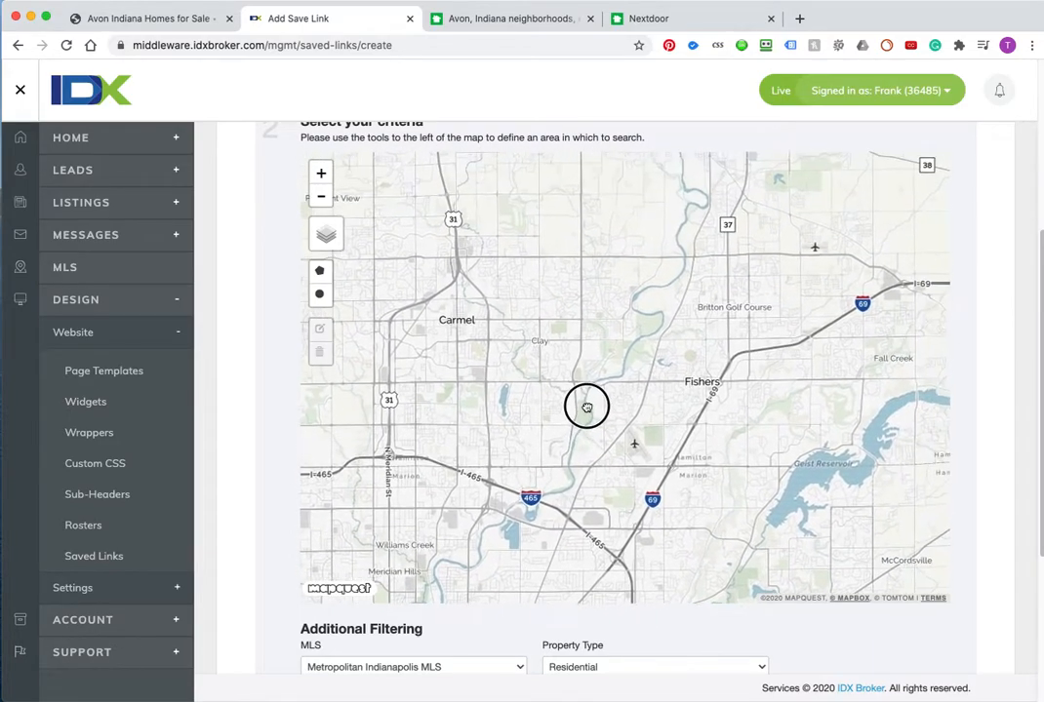
pyautogui.moveTo(836, 255); pyautogui.dragTo(799, 247)
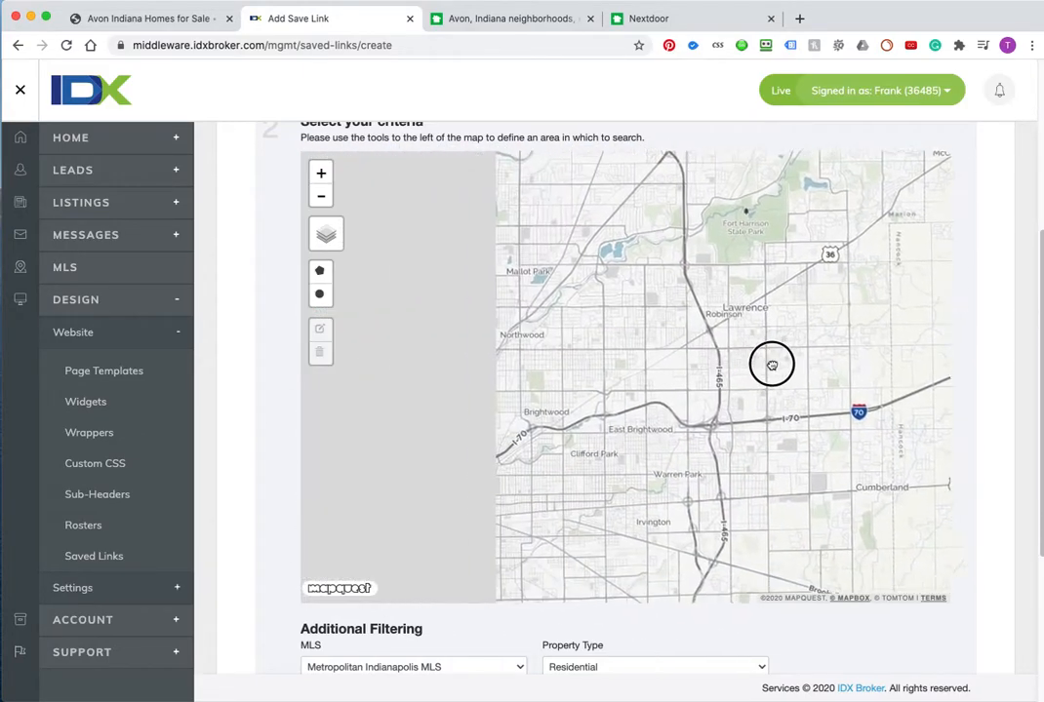
pyautogui.moveTo(623, 411); pyautogui.dragTo(868, 312)
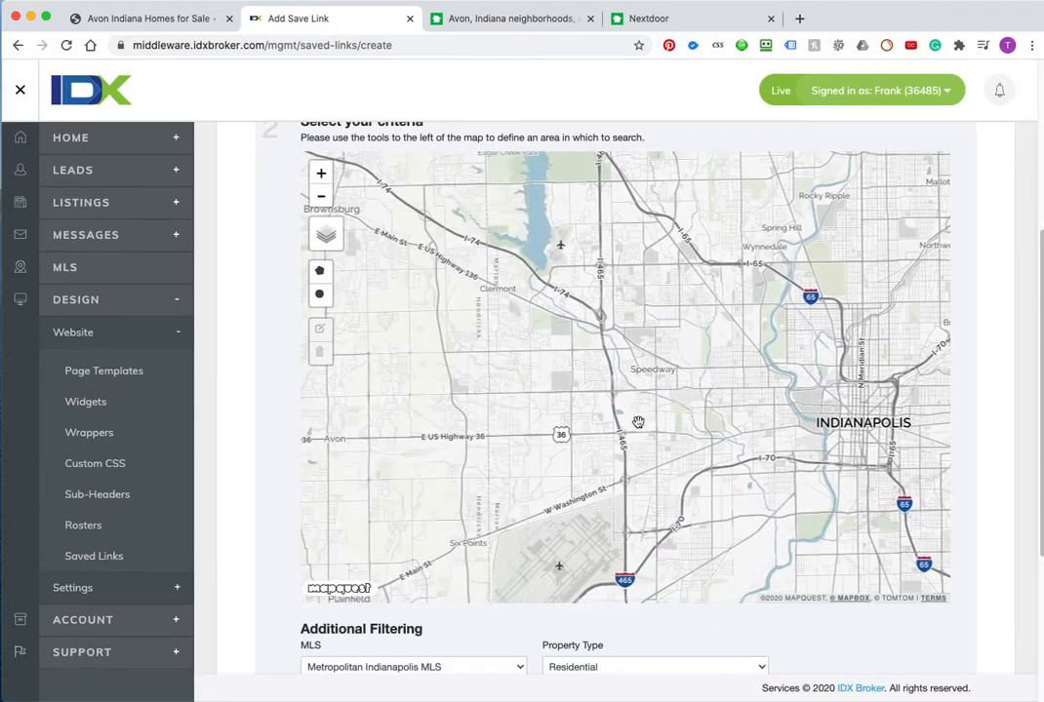
pyautogui.moveTo(712, 432); pyautogui.dragTo(680, 330)
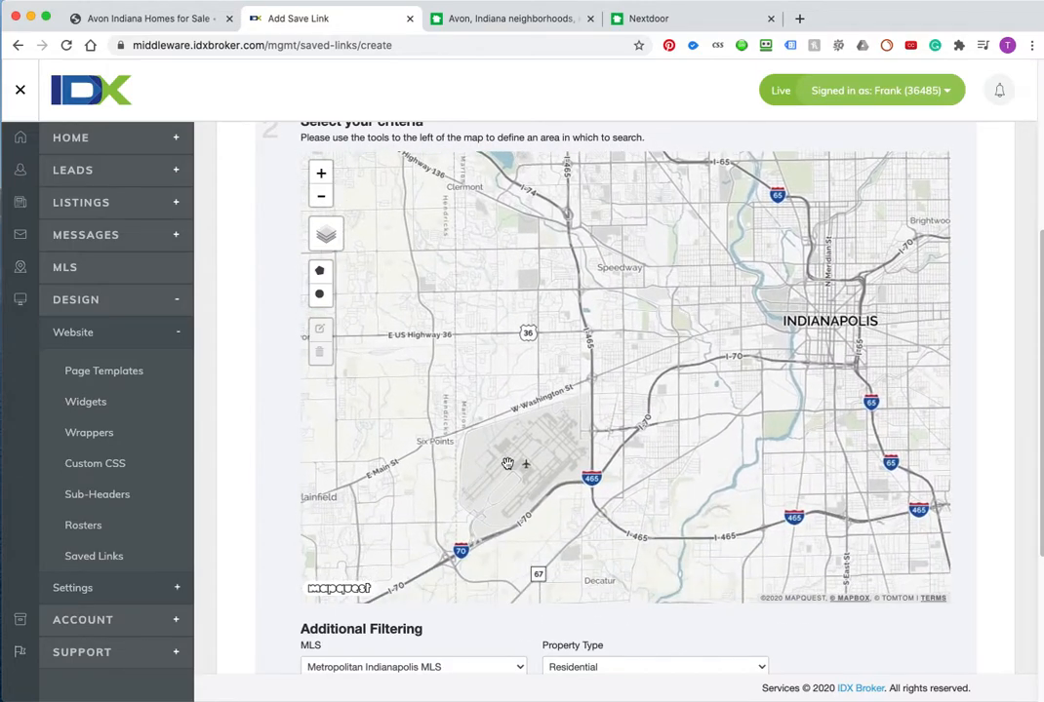
pyautogui.moveTo(496, 473); pyautogui.dragTo(730, 449)
pyautogui.moveTo(692, 388); pyautogui.dragTo(834, 343)
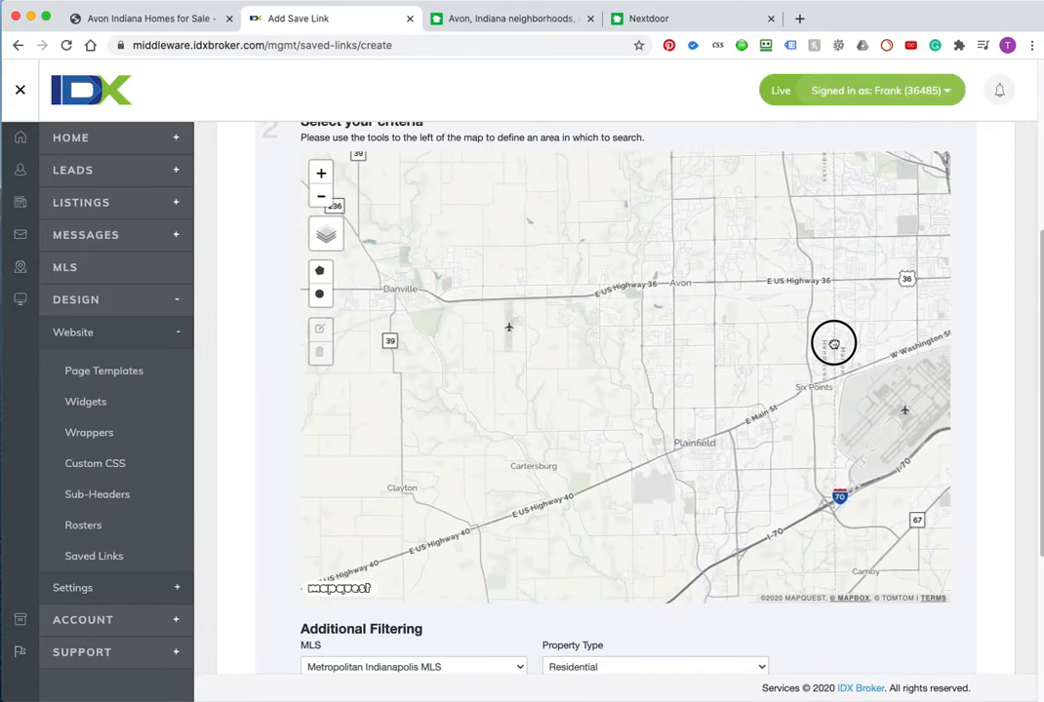
pyautogui.moveTo(542, 325); pyautogui.dragTo(523, 392)
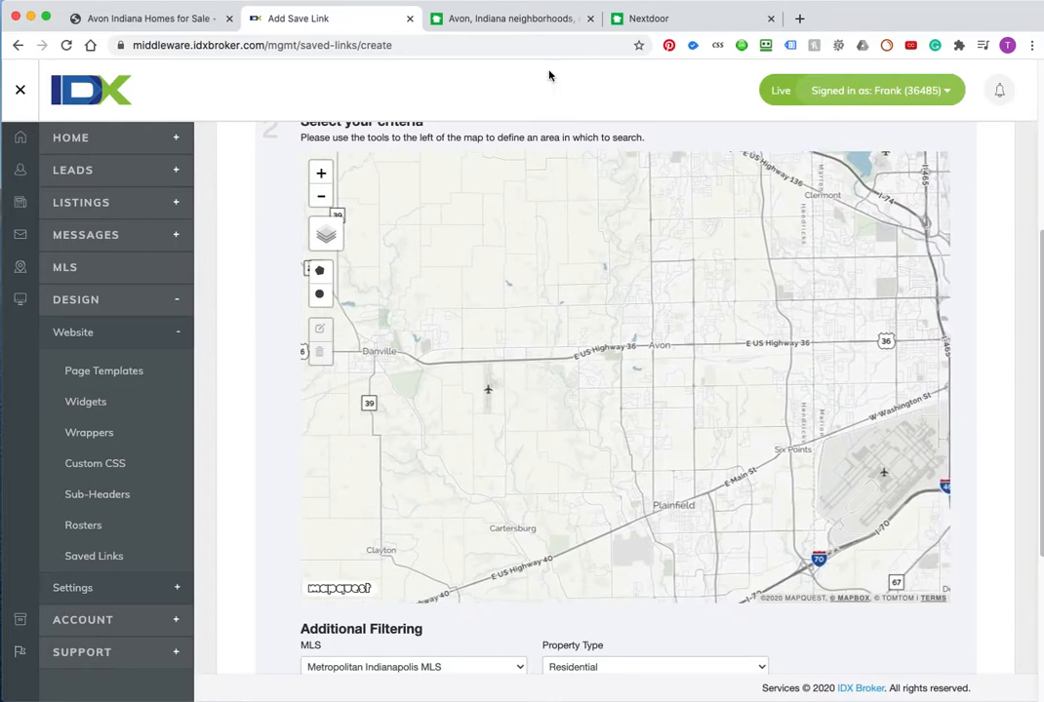
# Check on Nextdoor where Andrews Addition lies relative to Route 267, US 40 and Six Points
pyautogui.click(517, 22)
pyautogui.click(680, 20)
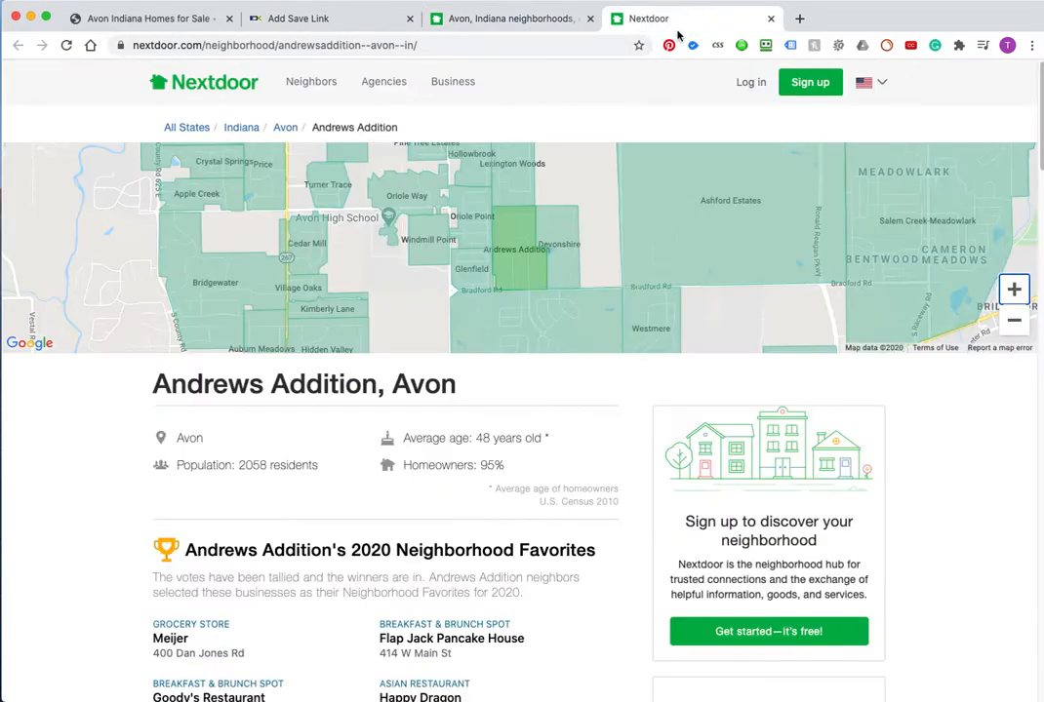
pyautogui.moveTo(417, 223); pyautogui.dragTo(415, 236)
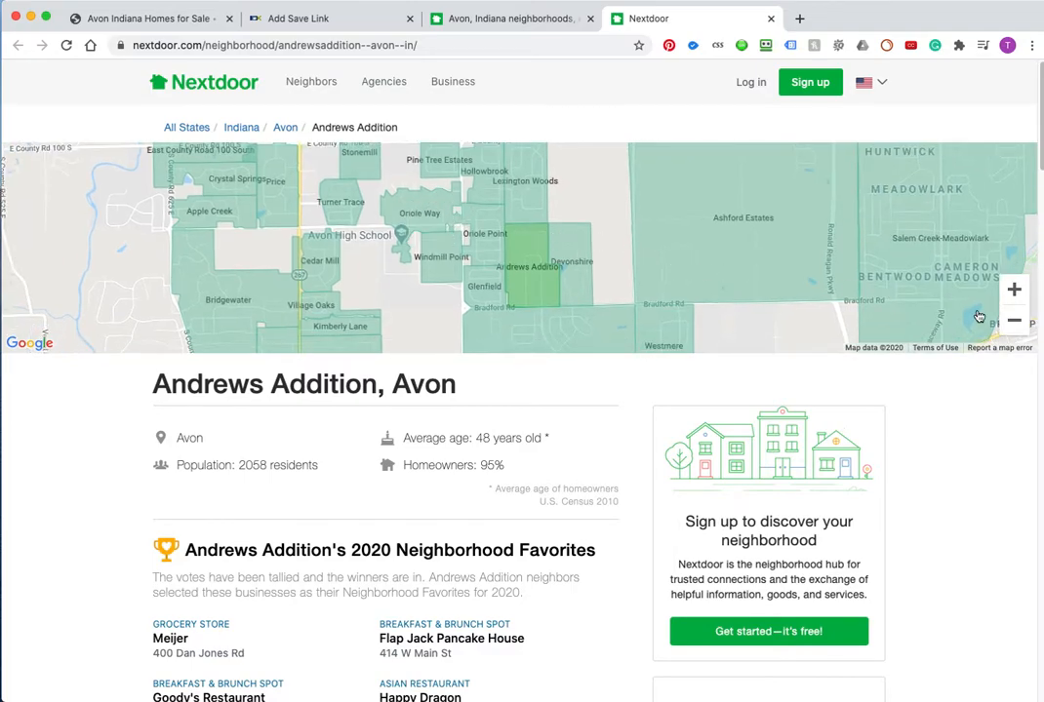
pyautogui.click(1012, 323)
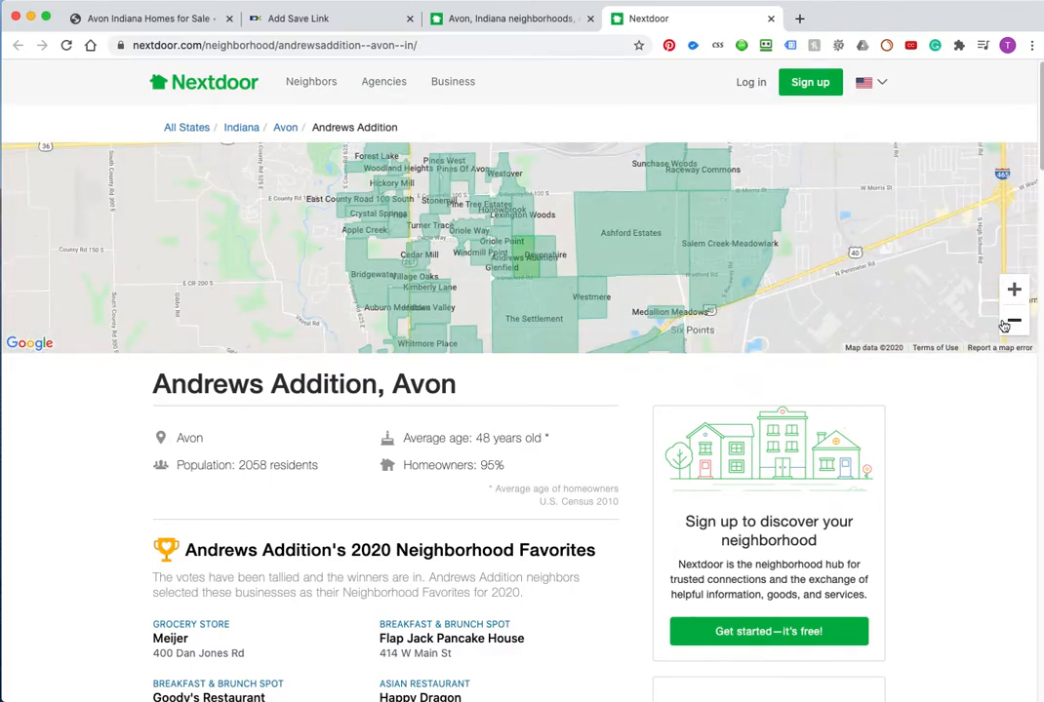
pyautogui.moveTo(385, 237); pyautogui.dragTo(356, 198)
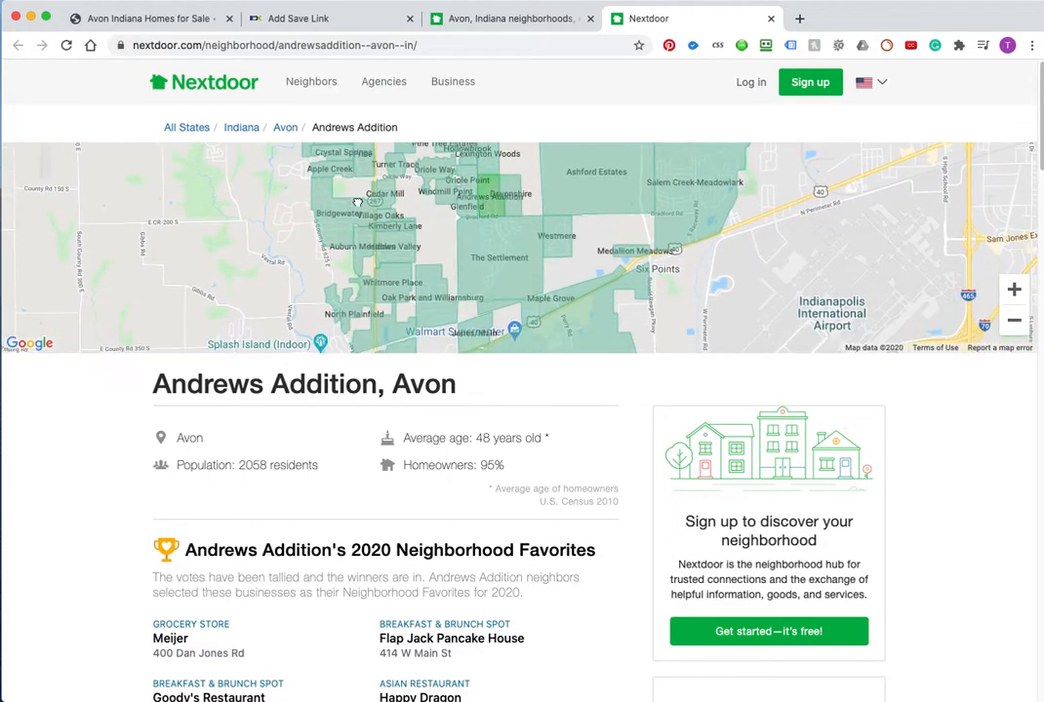
pyautogui.moveTo(391, 254); pyautogui.dragTo(373, 320)
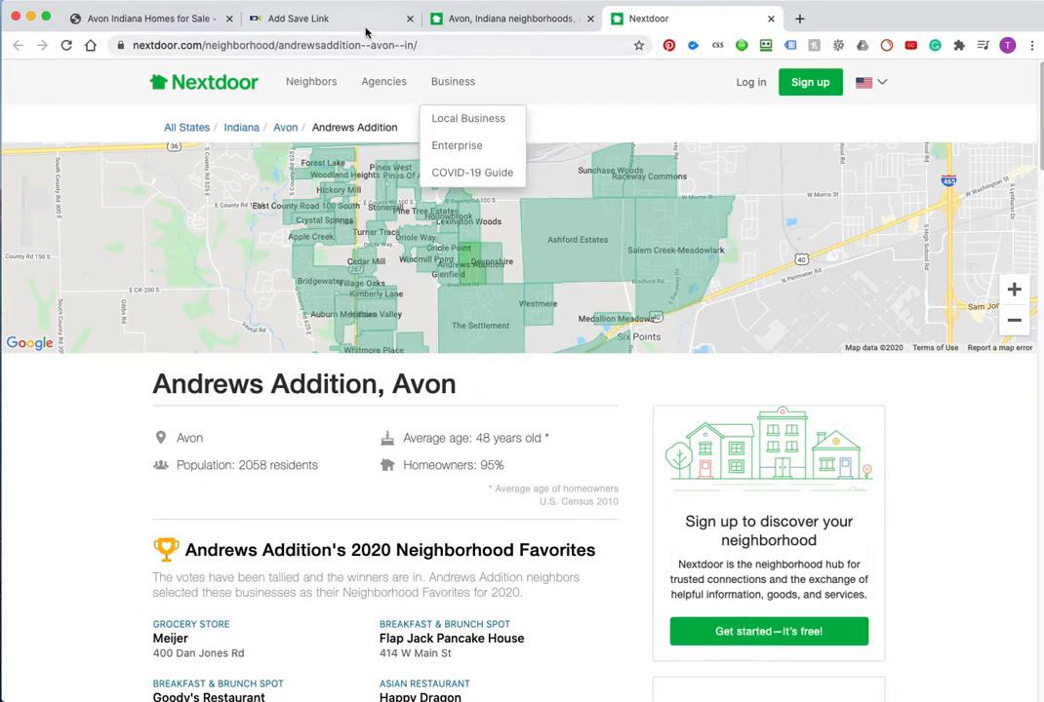
# Switch to IDX Broker and locate the area between Avon, Plainfield and Six Points on the criteria map
pyautogui.click(332, 18)
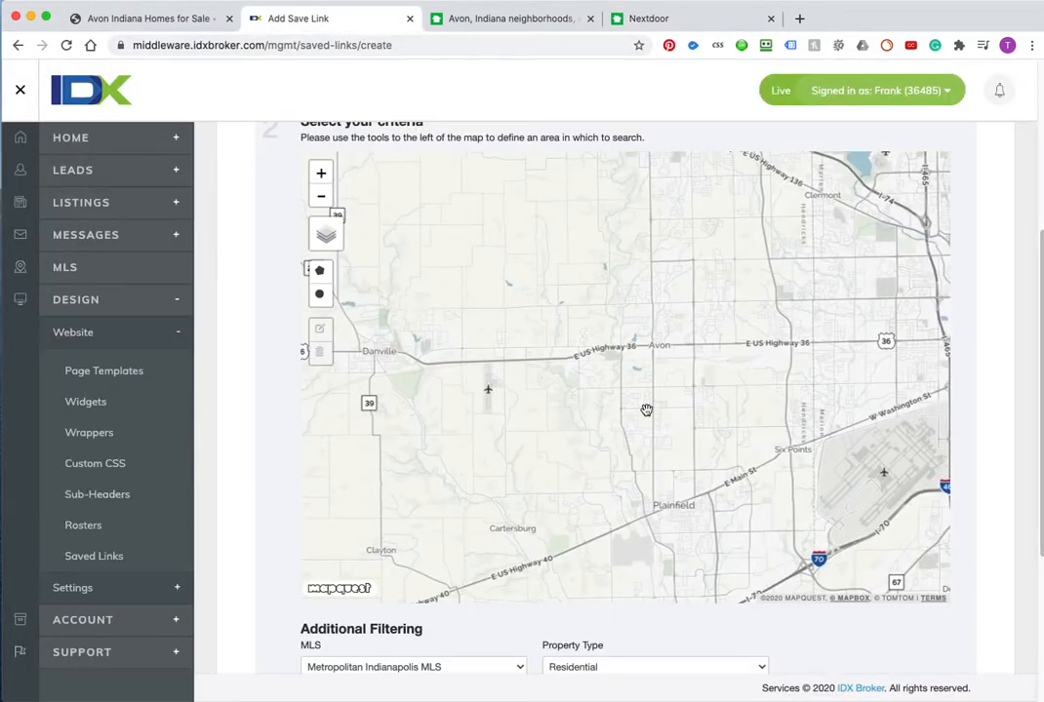
pyautogui.moveTo(645, 410); pyautogui.dragTo(595, 379)
pyautogui.click(321, 174)
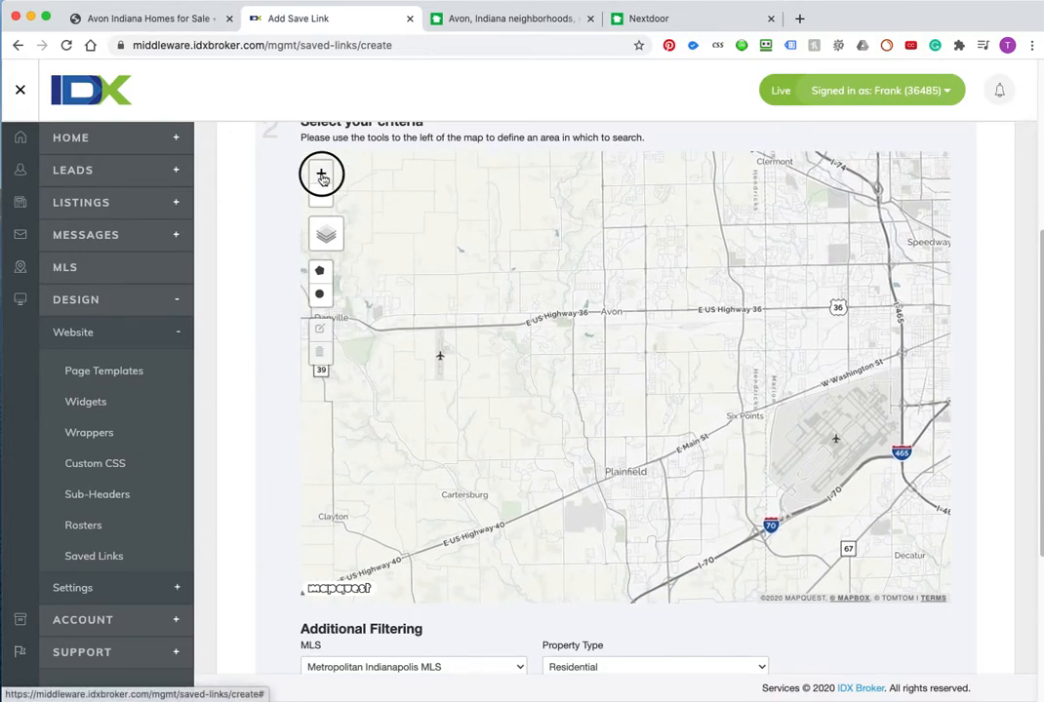
pyautogui.moveTo(469, 377); pyautogui.dragTo(593, 303)
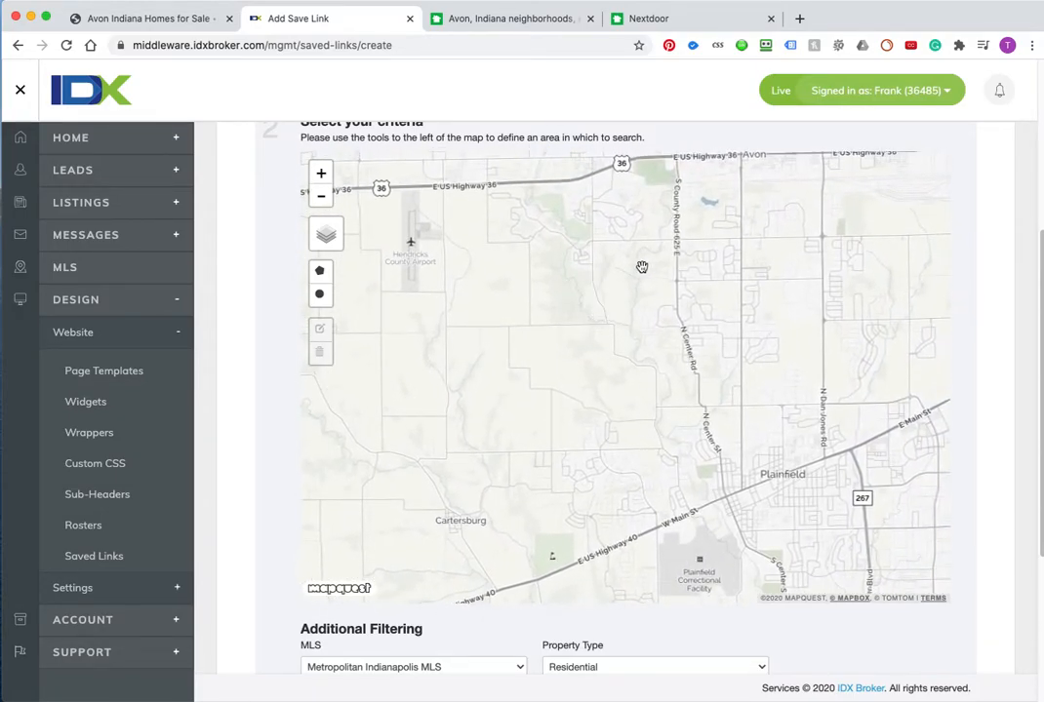
pyautogui.moveTo(784, 282); pyautogui.dragTo(595, 350)
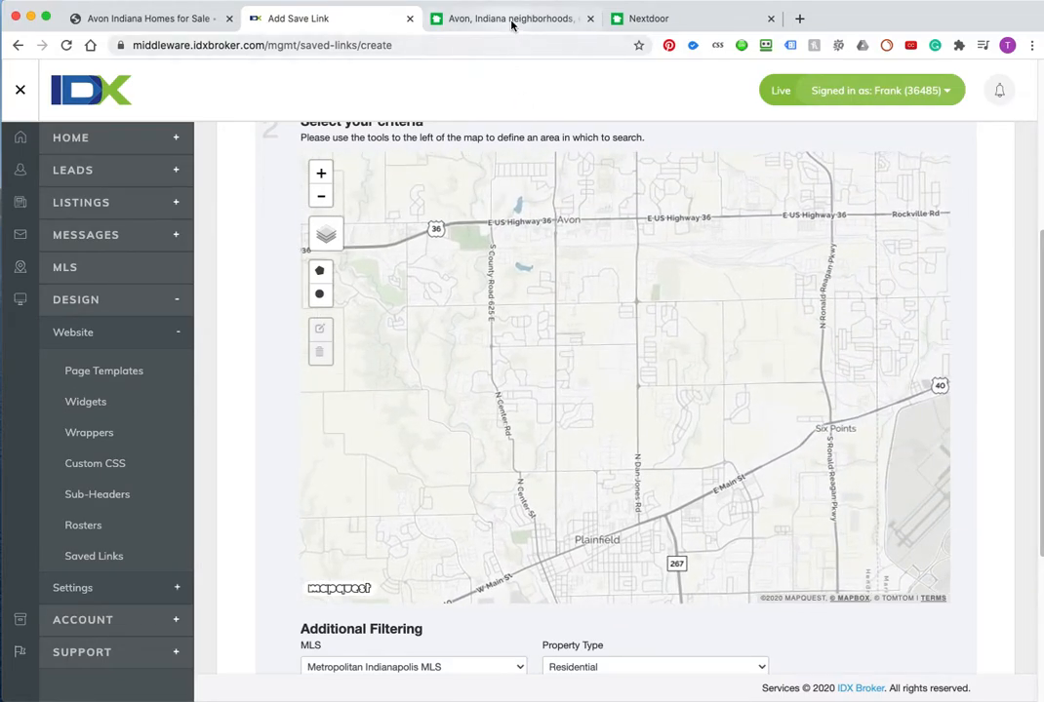
# Check on Nextdoor which county roads run closest to Andrews Addition
pyautogui.click(643, 20)
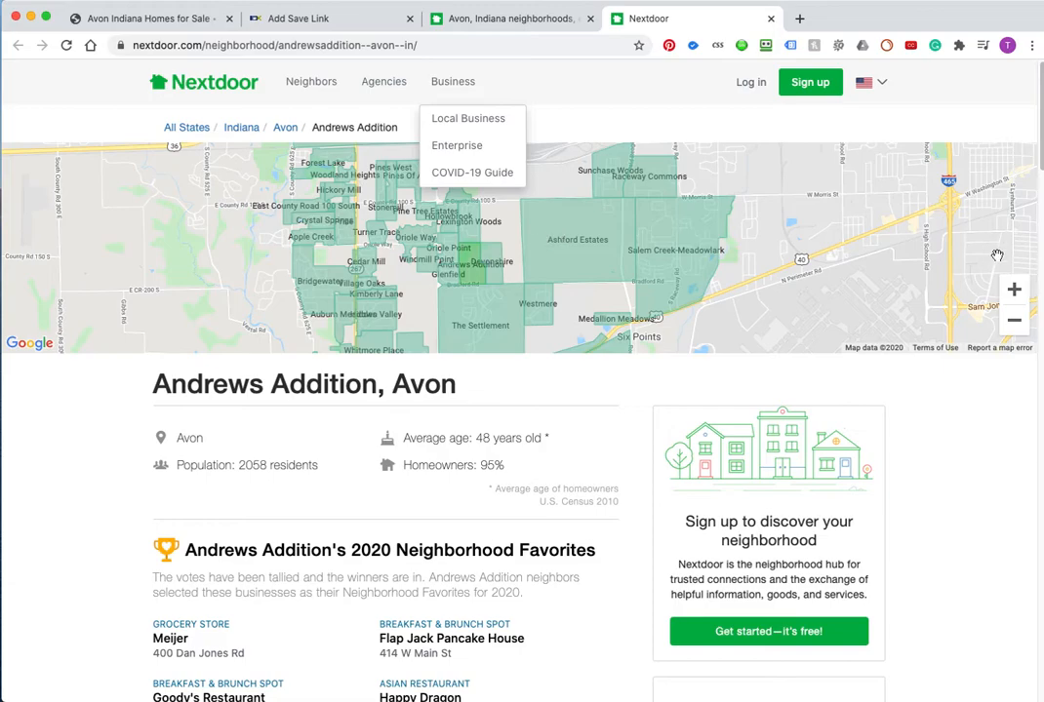
pyautogui.click(1016, 290)
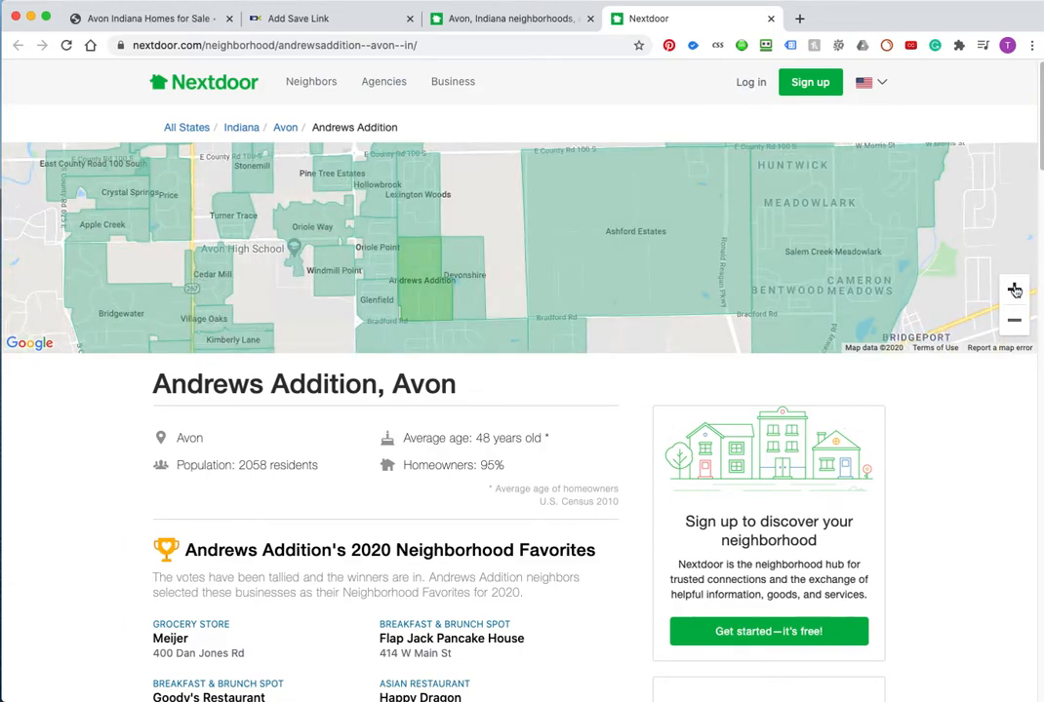
pyautogui.click(517, 22)
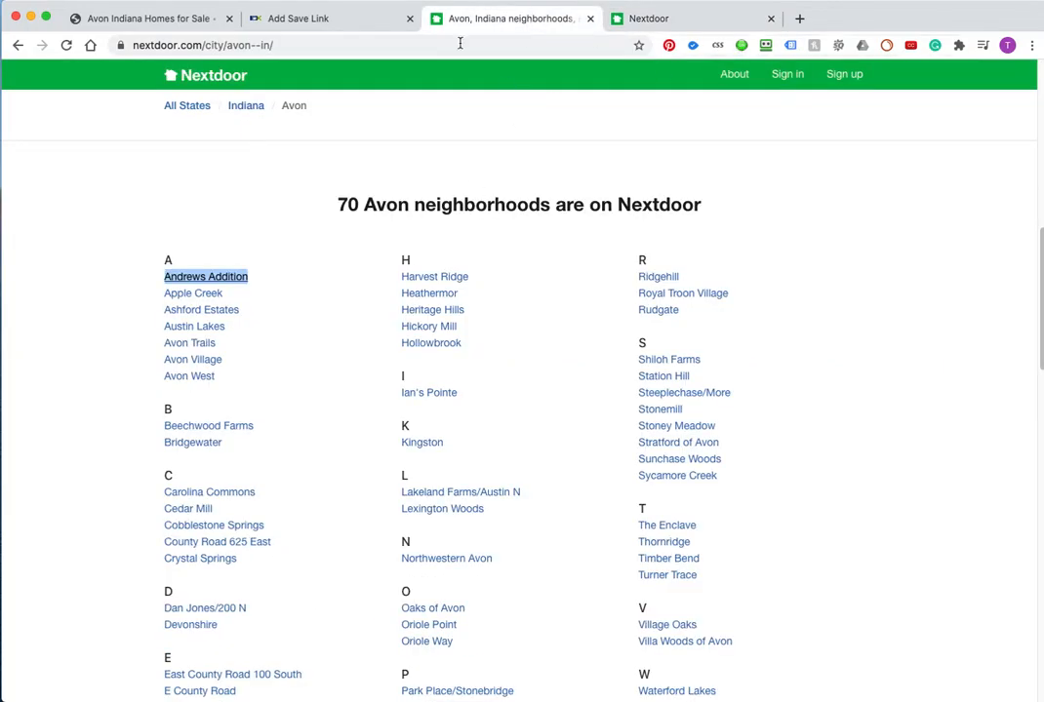
# Switch to IDX Broker and search the criteria map for Andrews Addition around E County Road 100 S and S Dan Jones Rd
pyautogui.click(342, 21)
pyautogui.moveTo(524, 368); pyautogui.dragTo(432, 288)
pyautogui.moveTo(636, 480); pyautogui.dragTo(542, 467)
pyautogui.moveTo(532, 274); pyautogui.dragTo(640, 429)
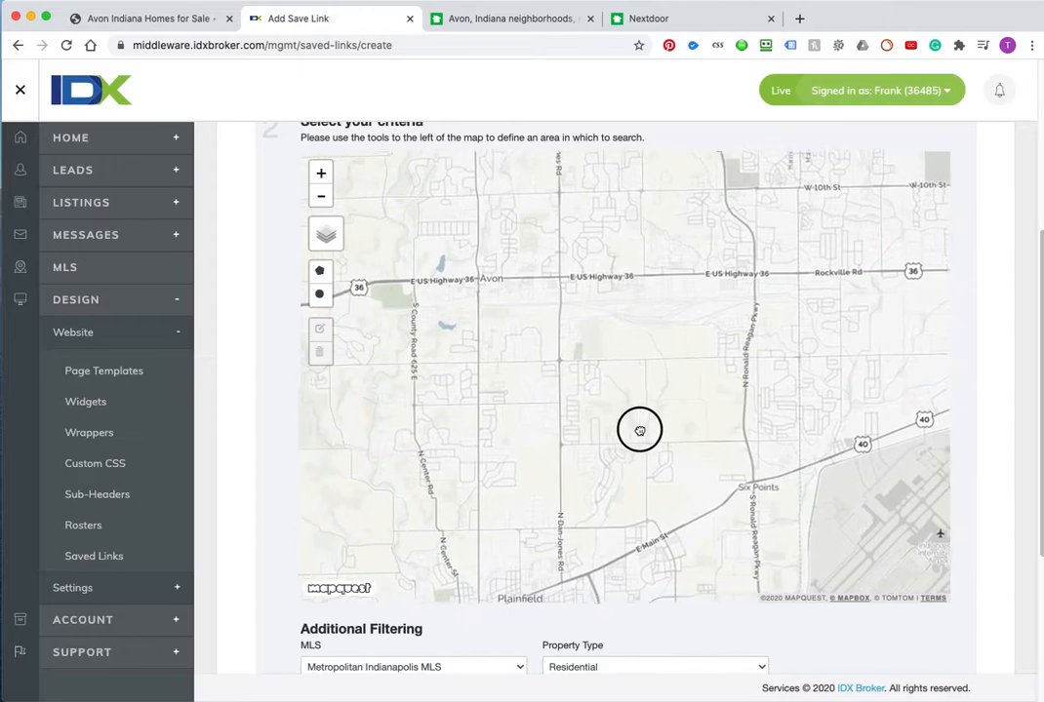
pyautogui.click(322, 172)
pyautogui.moveTo(609, 434); pyautogui.dragTo(793, 341)
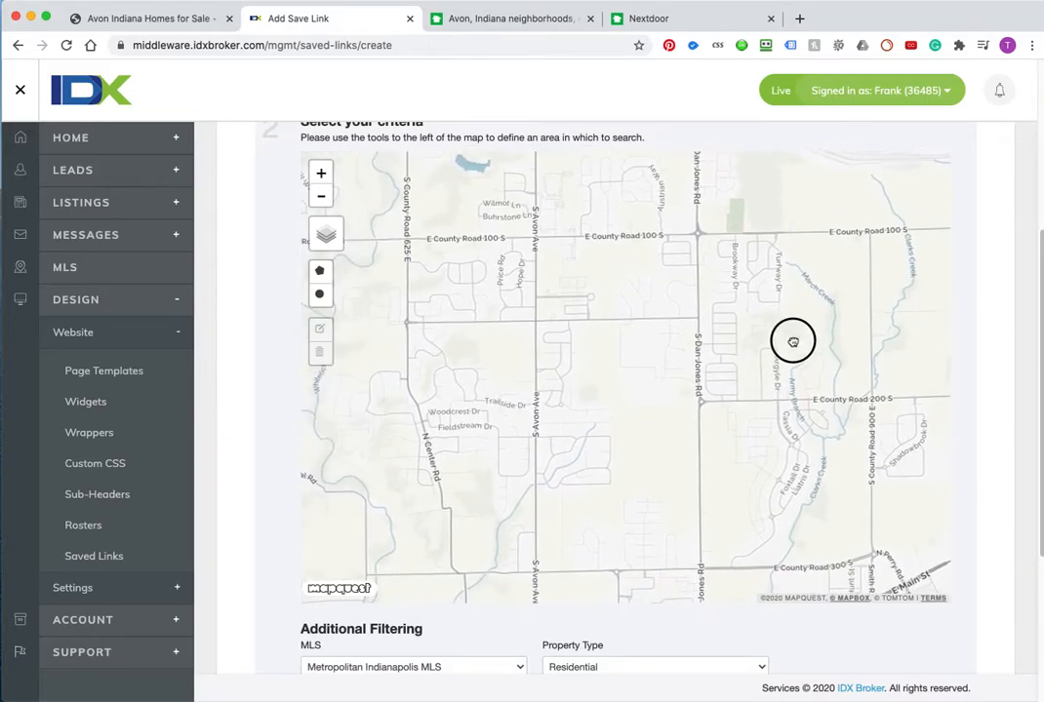
pyautogui.moveTo(518, 247); pyautogui.dragTo(517, 276)
pyautogui.moveTo(680, 270); pyautogui.dragTo(486, 269)
pyautogui.moveTo(715, 267); pyautogui.dragTo(590, 275)
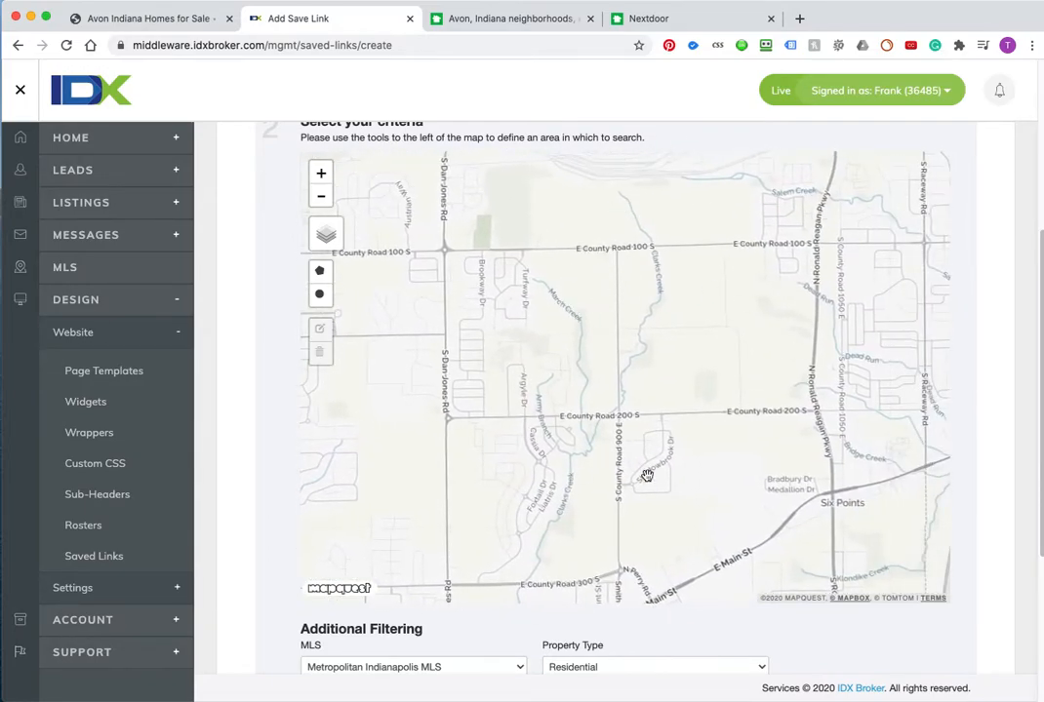
# Switch to Nextdoor and examine the street names inside and bordering Andrews Addition
pyautogui.click(673, 17)
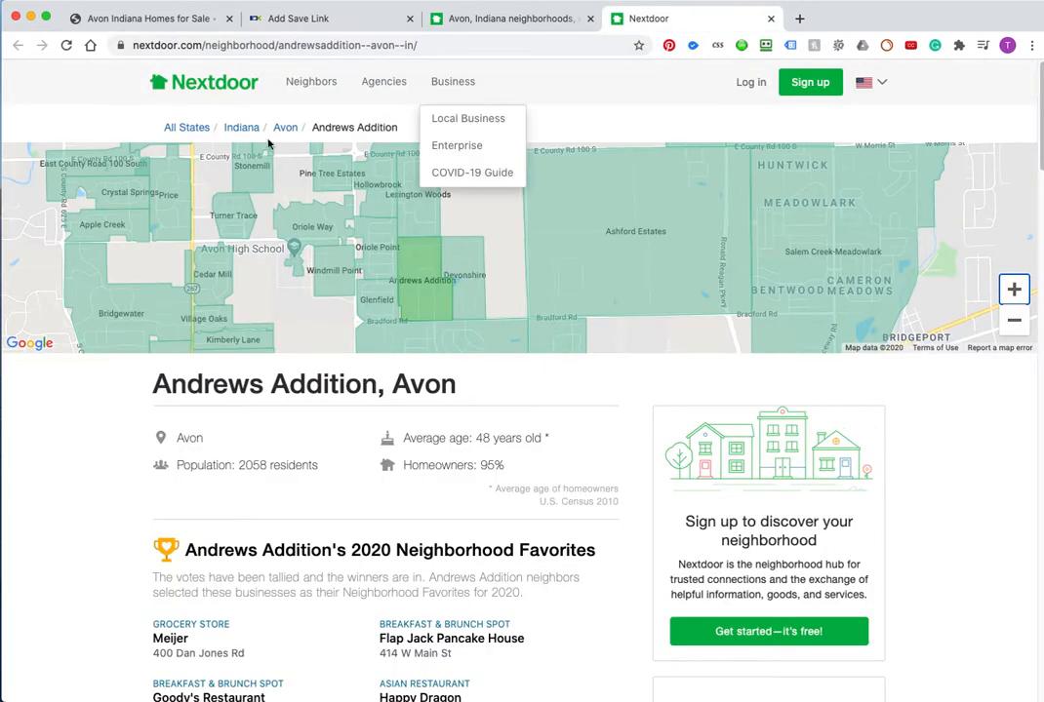
pyautogui.click(1015, 290)
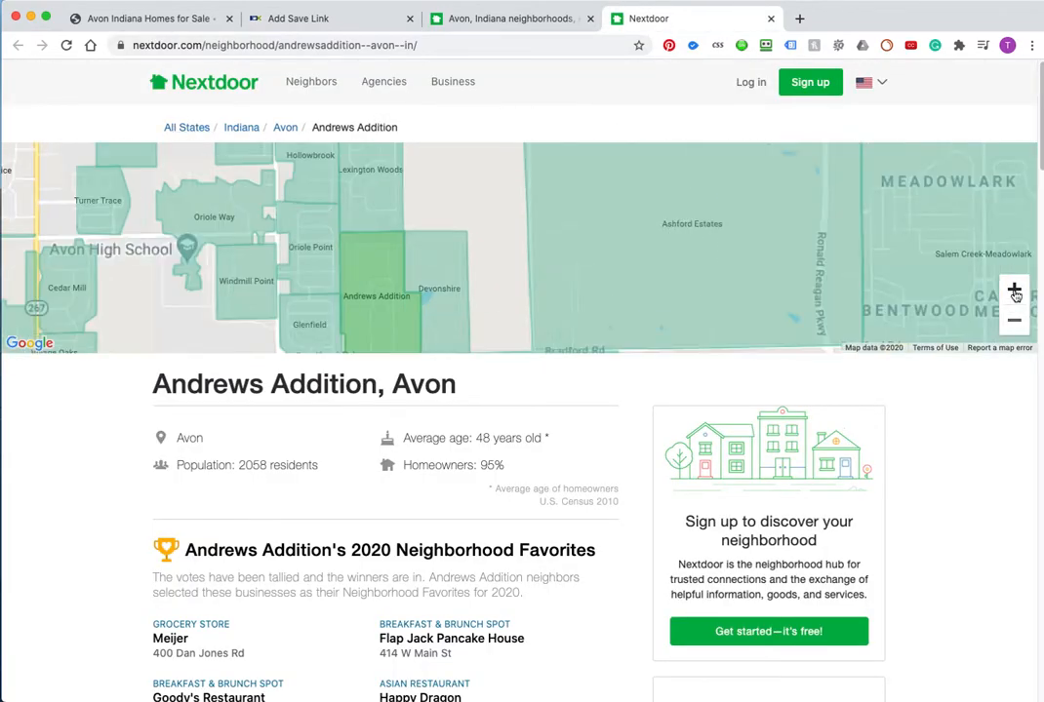
pyautogui.moveTo(489, 204); pyautogui.dragTo(542, 189)
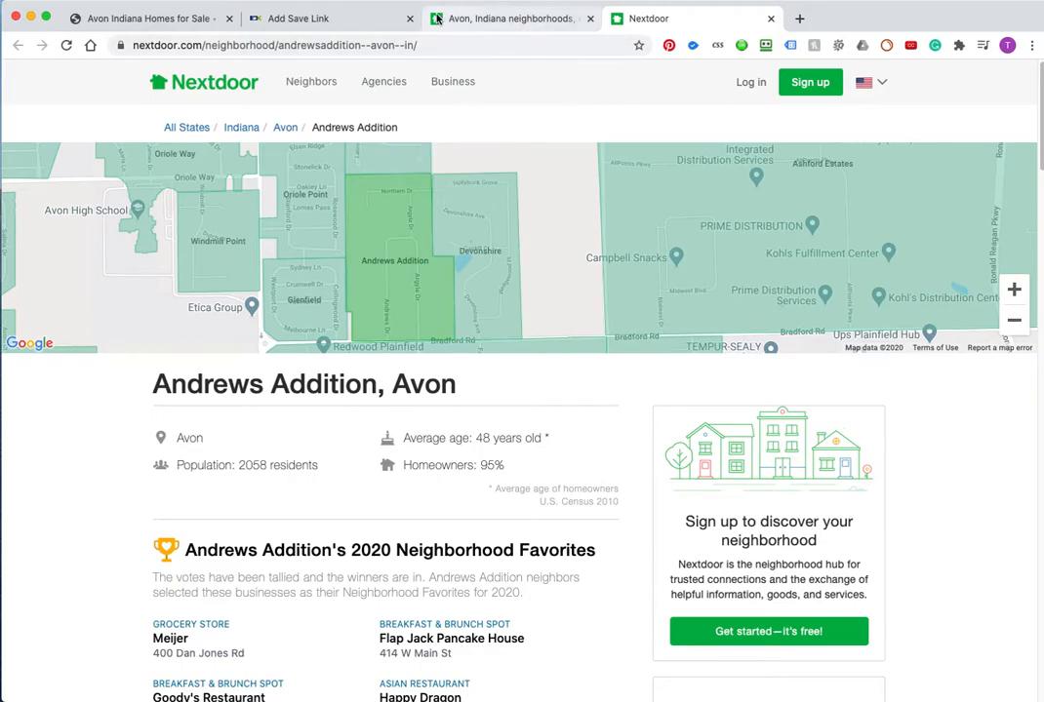
# Switch to IDX Broker and look for Andrews Addition on the criteria map near E County Road 100 S and N Ronald Reagan Pkwy
pyautogui.click(379, 19)
pyautogui.moveTo(664, 364); pyautogui.dragTo(426, 360)
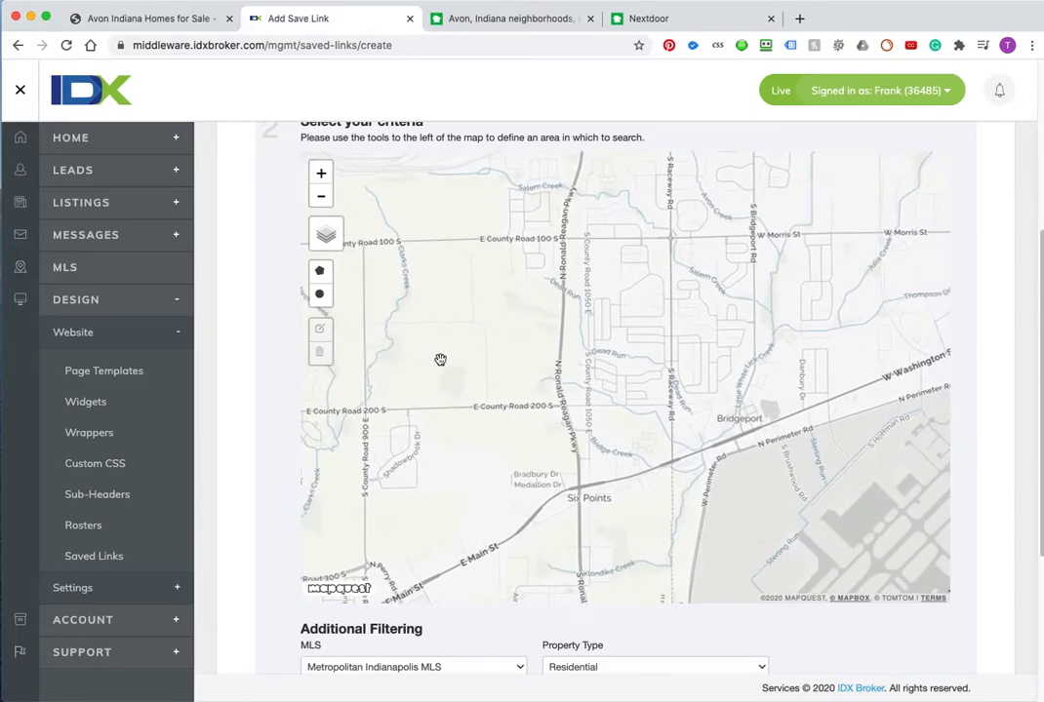
pyautogui.moveTo(737, 310); pyautogui.dragTo(593, 459)
# Switch to Nextdoor and check the areas just north of Andrews Addition on the boundary map
pyautogui.click(689, 23)
pyautogui.moveTo(492, 230); pyautogui.dragTo(487, 280)
pyautogui.moveTo(517, 217)
pyautogui.mouseDown()
pyautogui.moveTo(512, 307)
pyautogui.moveTo(532, 308)
pyautogui.moveTo(530, 152)
pyautogui.mouseUp()
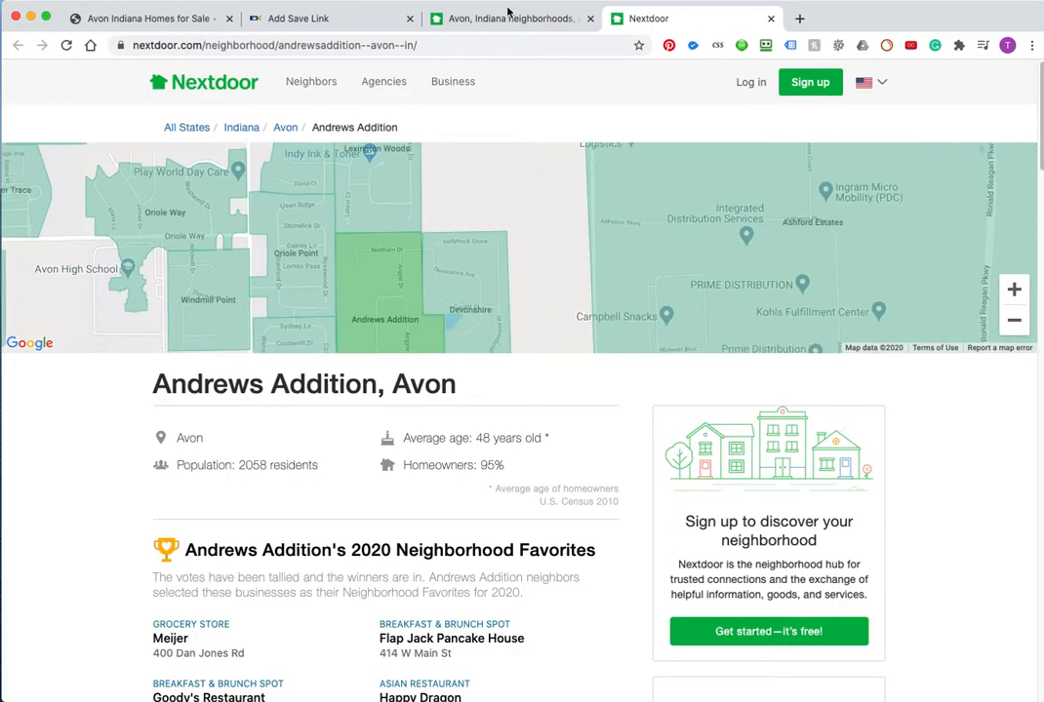
# Switch to IDX Broker and search the criteria map for Andrews Addition from Rockville Rd across Avon to Plainfield
pyautogui.click(365, 16)
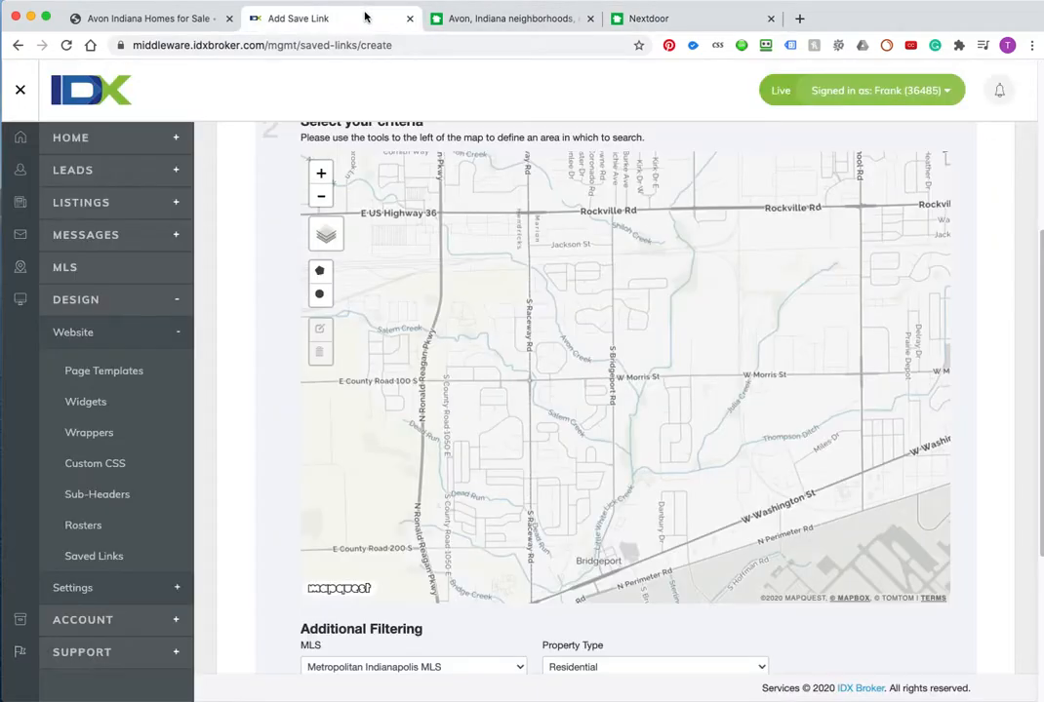
pyautogui.moveTo(693, 372)
pyautogui.mouseDown()
pyautogui.moveTo(636, 217)
pyautogui.moveTo(693, 391)
pyautogui.mouseUp()
pyautogui.moveTo(551, 335); pyautogui.dragTo(631, 205)
pyautogui.moveTo(550, 399); pyautogui.dragTo(470, 445)
pyautogui.click(321, 197)
pyautogui.moveTo(625, 168); pyautogui.dragTo(834, 392)
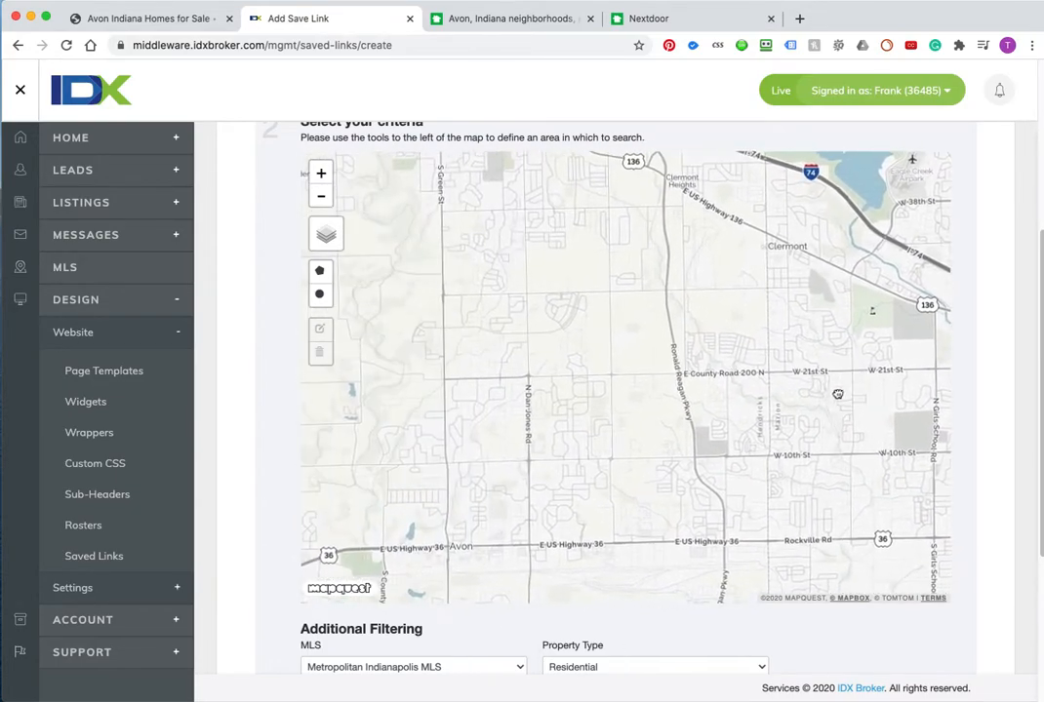
pyautogui.moveTo(534, 415); pyautogui.dragTo(753, 234)
pyautogui.moveTo(745, 586); pyautogui.dragTo(707, 376)
pyautogui.moveTo(710, 508); pyautogui.dragTo(601, 214)
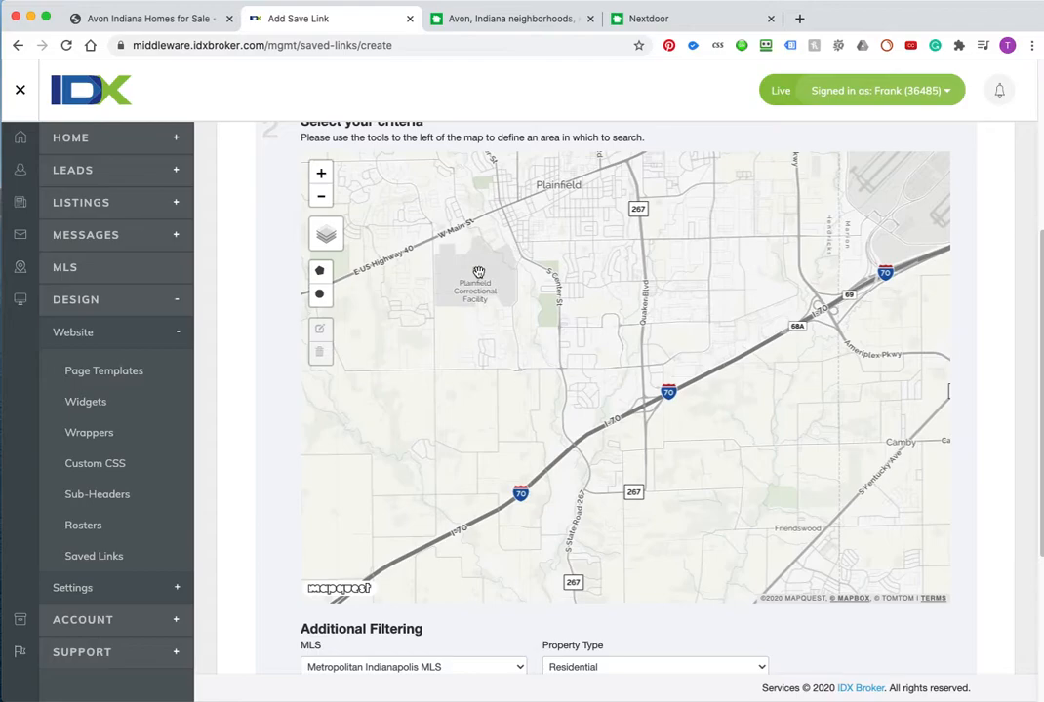
# Switch to Nextdoor and examine the main roads around Andrews Addition, from E County Rd 100 S to E County Rd 300 S
pyautogui.click(505, 21)
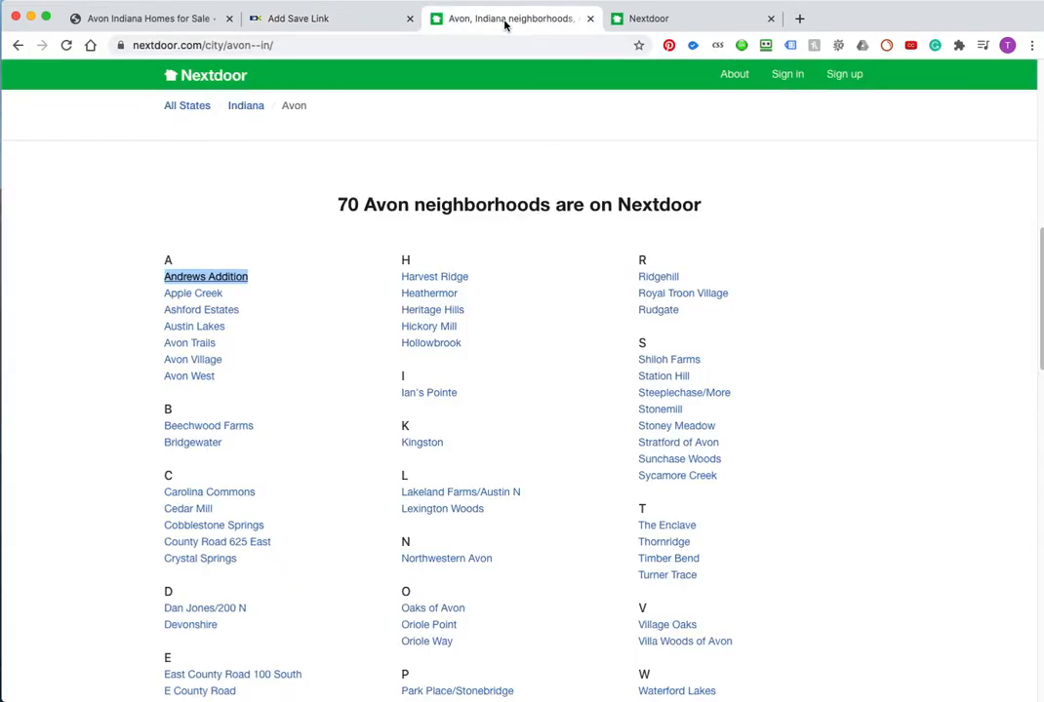
pyautogui.click(666, 25)
pyautogui.moveTo(463, 216); pyautogui.dragTo(528, 169)
pyautogui.moveTo(58, 224); pyautogui.dragTo(249, 200)
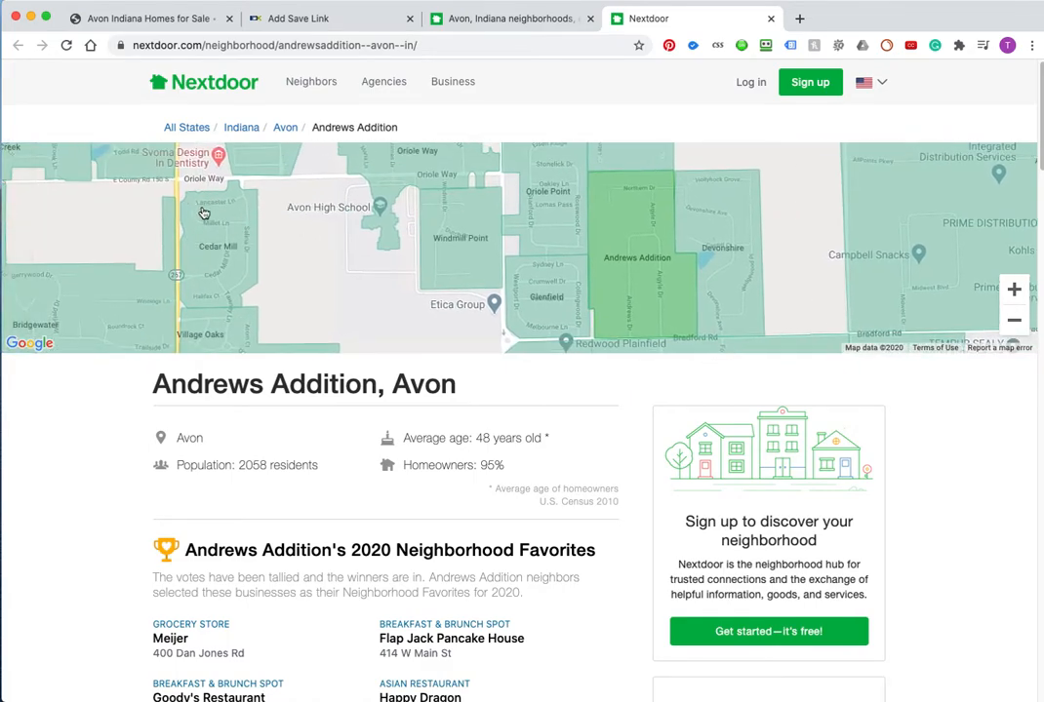
pyautogui.click(1019, 326)
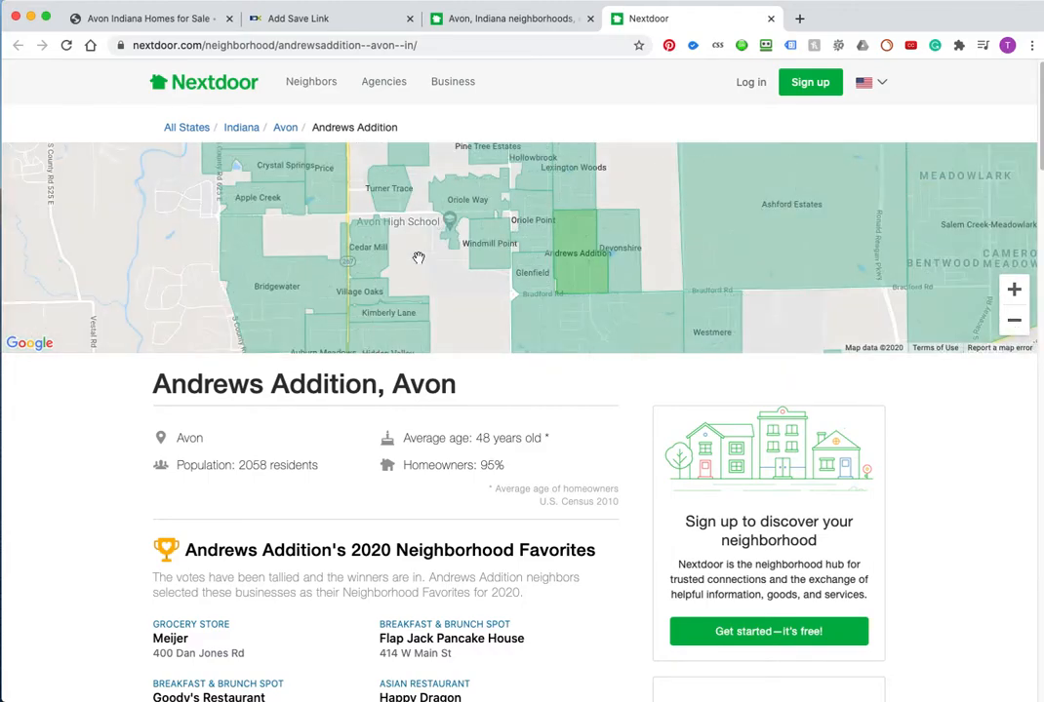
pyautogui.moveTo(410, 228); pyautogui.dragTo(380, 180)
pyautogui.moveTo(405, 277); pyautogui.dragTo(396, 204)
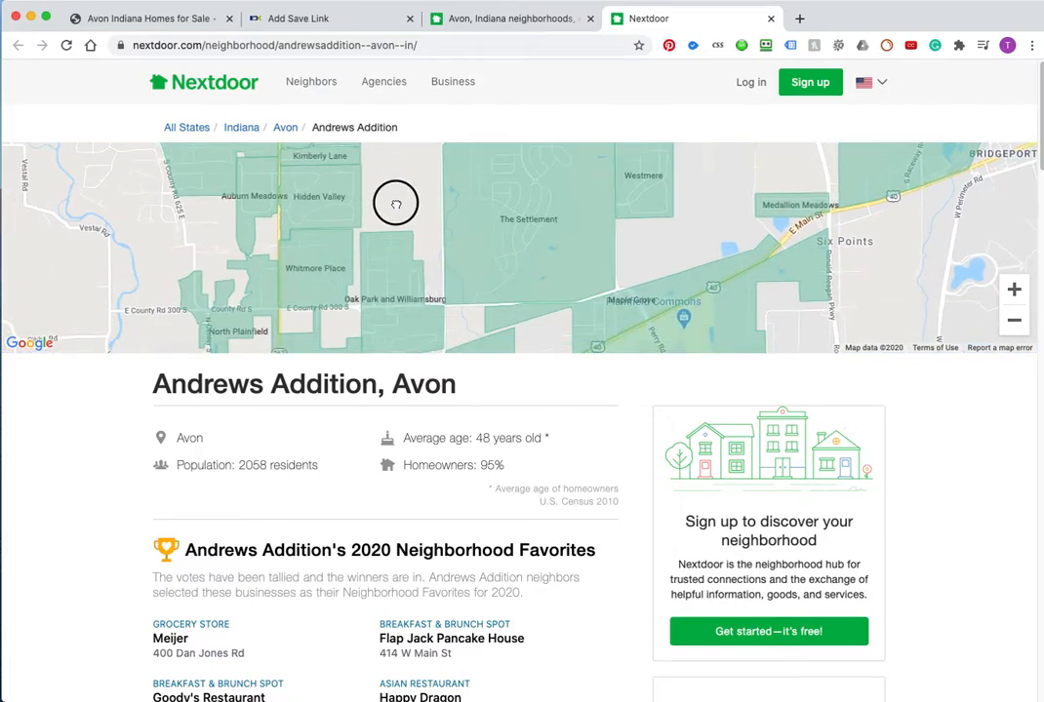
pyautogui.moveTo(396, 205); pyautogui.dragTo(388, 304)
pyautogui.moveTo(367, 238); pyautogui.dragTo(356, 322)
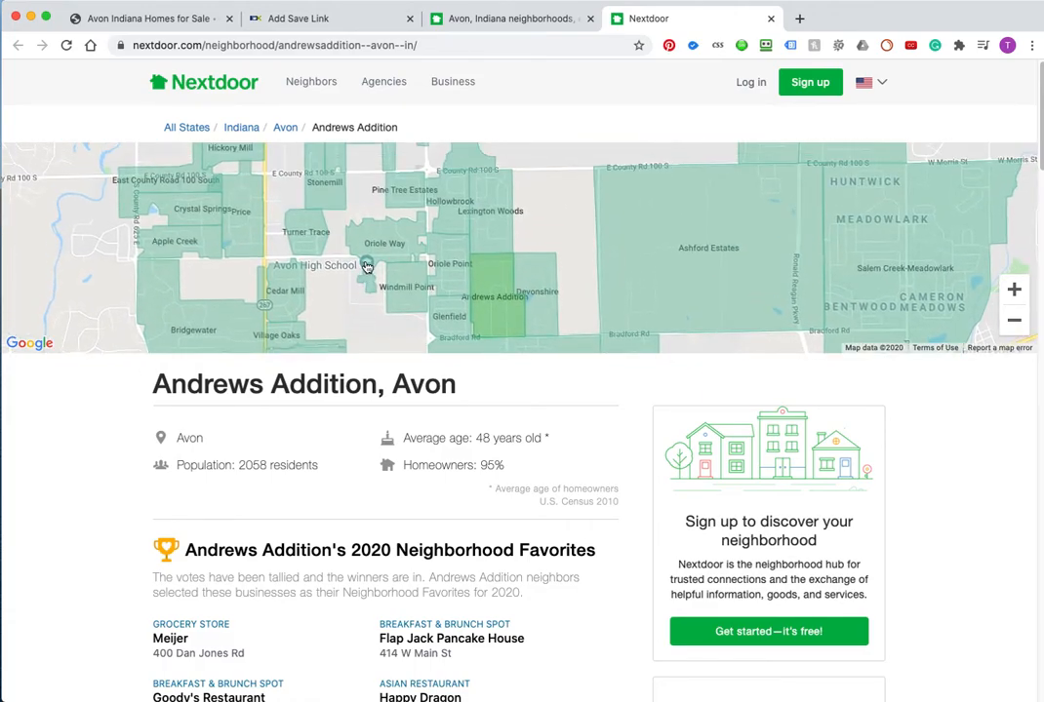
# Switch to IDX Broker and locate the crossing of S Dan Jones Rd and E County Road 100 S south of Avon
pyautogui.click(291, 20)
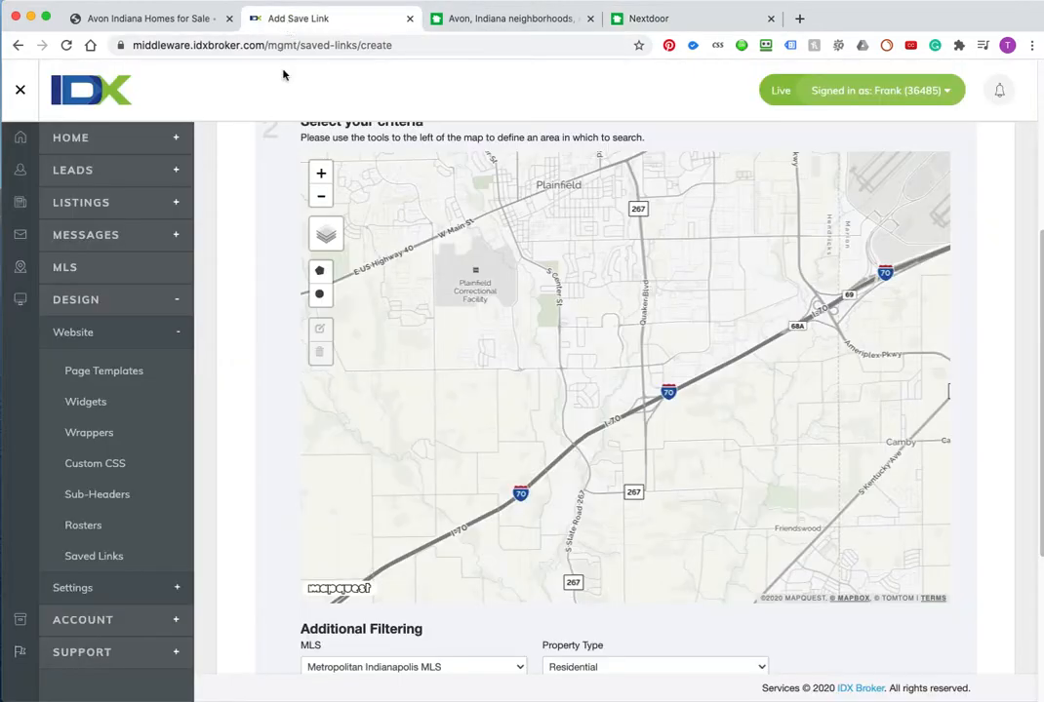
pyautogui.moveTo(498, 397); pyautogui.dragTo(574, 556)
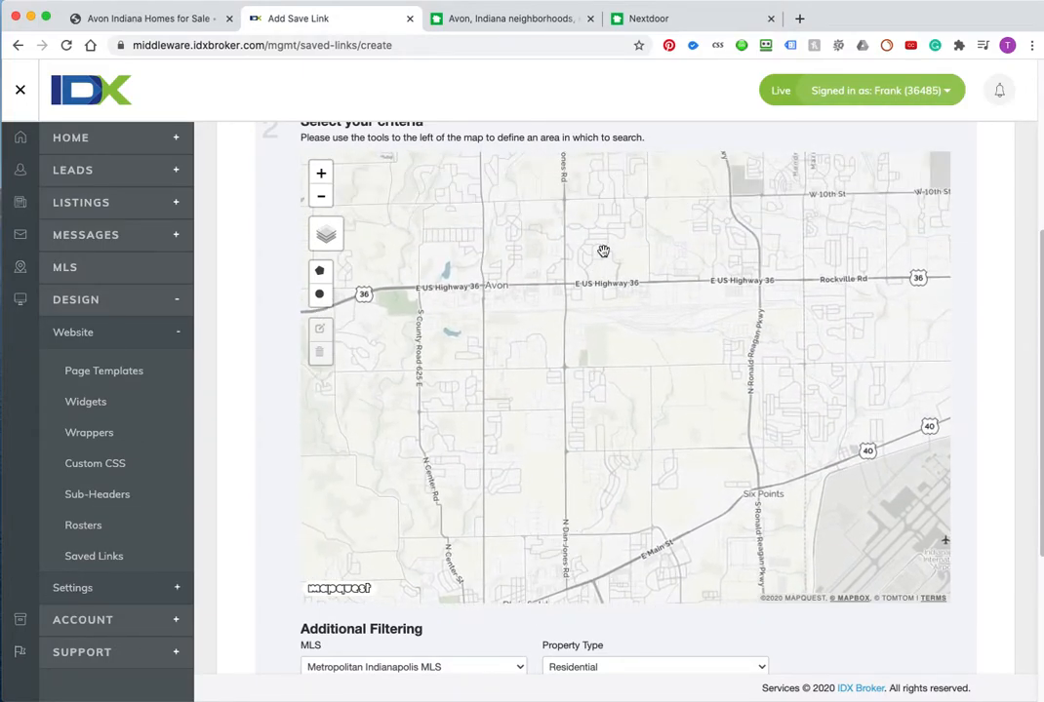
pyautogui.moveTo(603, 252); pyautogui.dragTo(601, 533)
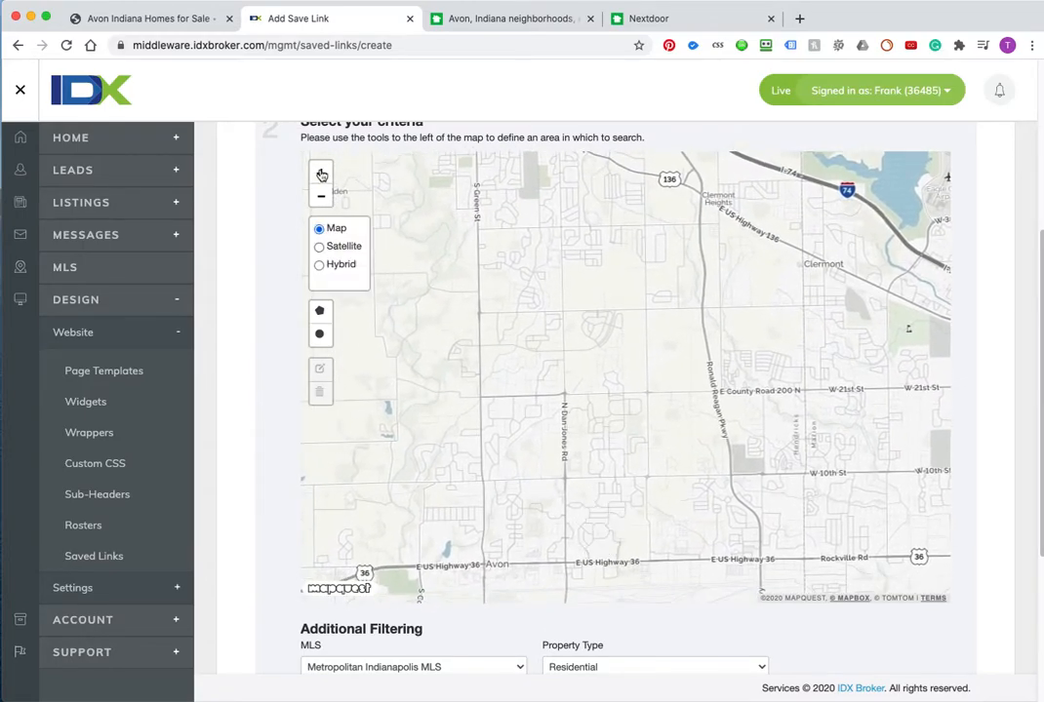
pyautogui.click(324, 173)
pyautogui.moveTo(581, 451); pyautogui.dragTo(737, 278)
pyautogui.moveTo(730, 449); pyautogui.dragTo(590, 236)
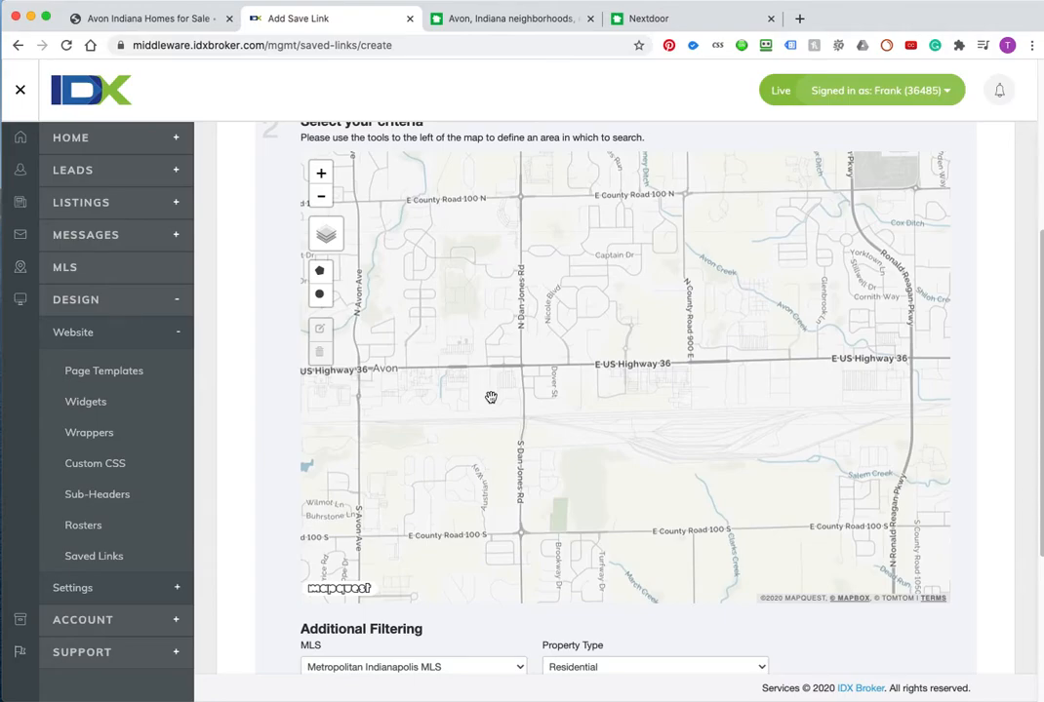
pyautogui.moveTo(491, 397); pyautogui.dragTo(488, 228)
pyautogui.moveTo(475, 423); pyautogui.dragTo(672, 380)
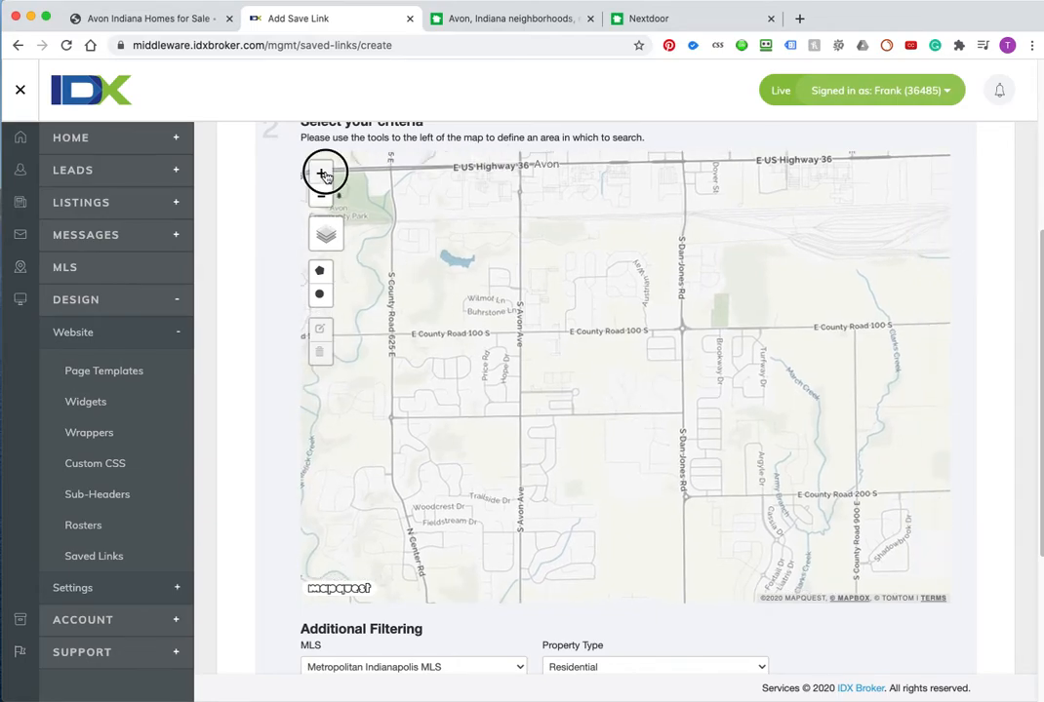
# Examine the neighborhood streets east of S Dan Jones Rd between E County Road 100 S and E County Road 200 S
pyautogui.click(322, 173)
pyautogui.moveTo(485, 337); pyautogui.dragTo(328, 372)
pyautogui.moveTo(666, 405); pyautogui.dragTo(421, 356)
pyautogui.moveTo(508, 466); pyautogui.dragTo(581, 234)
pyautogui.moveTo(539, 492); pyautogui.dragTo(536, 203)
pyautogui.moveTo(470, 401); pyautogui.dragTo(457, 548)
pyautogui.moveTo(528, 307); pyautogui.dragTo(575, 530)
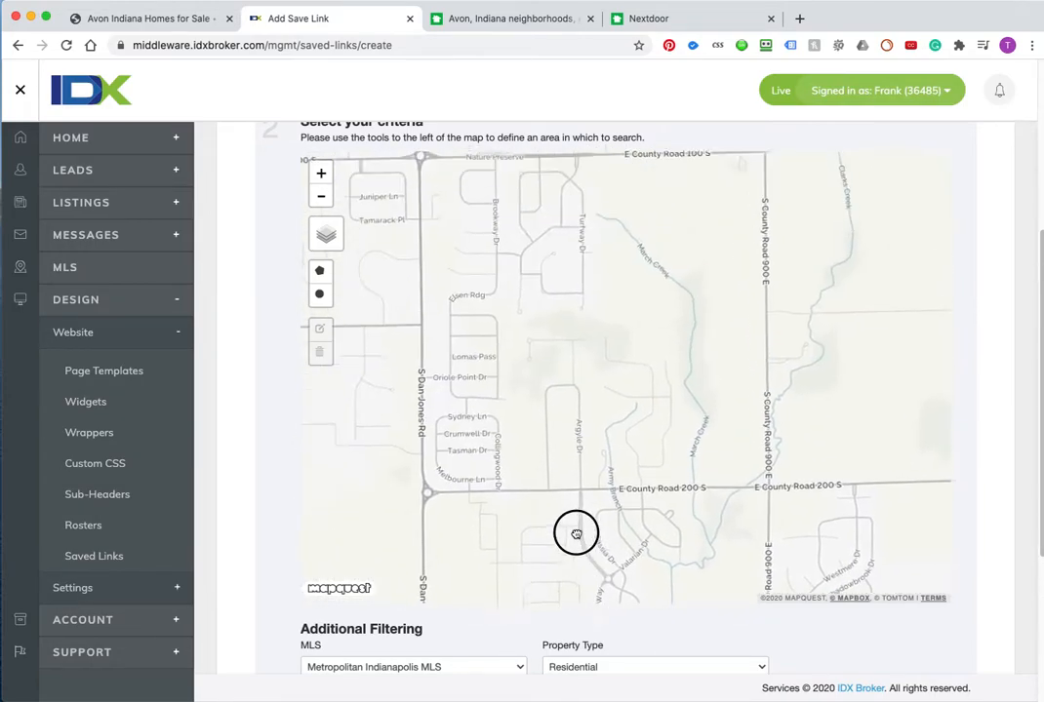
pyautogui.moveTo(601, 357); pyautogui.dragTo(660, 398)
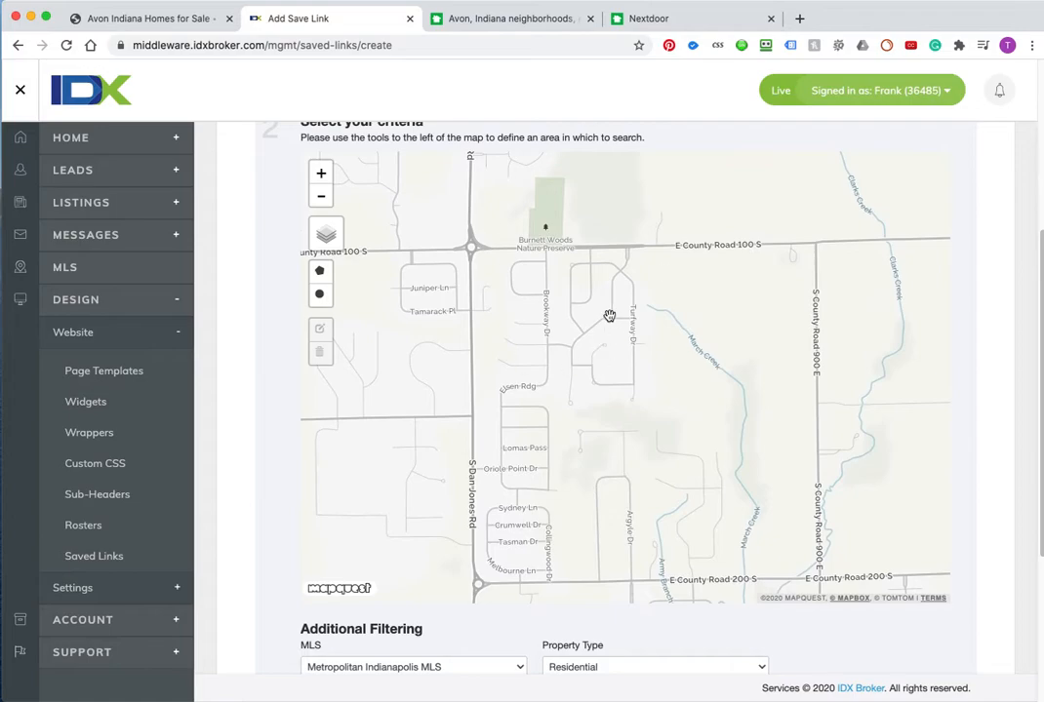
# Switch to Nextdoor and check the streets inside Andrews Addition and along its southern boundary at Bradford Rd
pyautogui.click(707, 21)
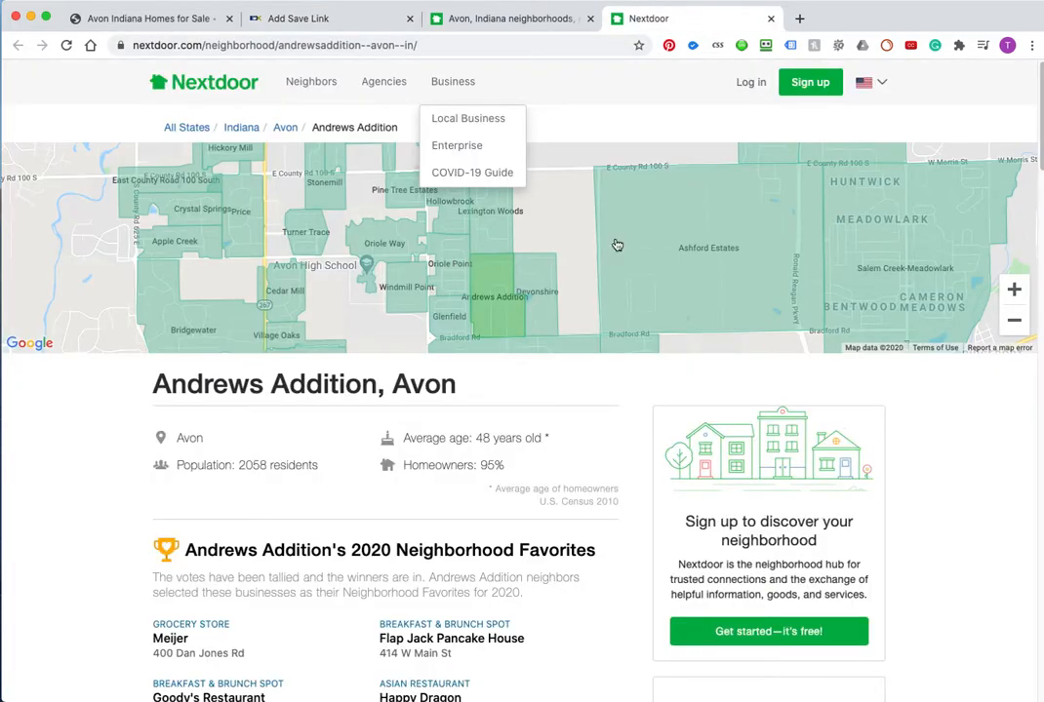
pyautogui.click(1012, 291)
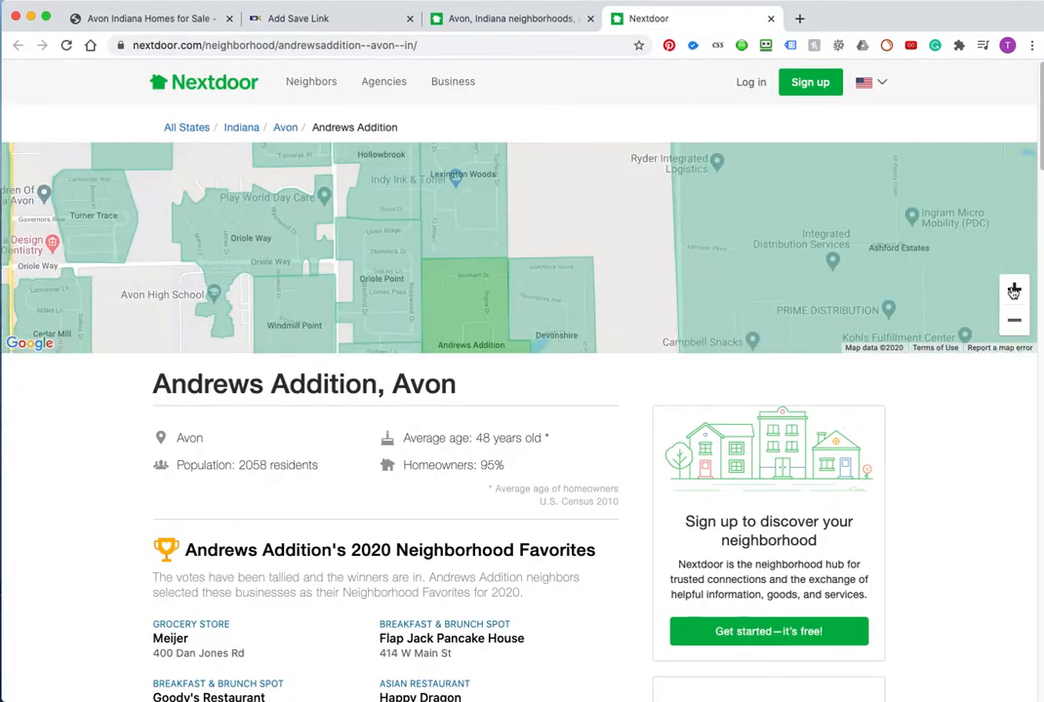
pyautogui.moveTo(684, 261); pyautogui.dragTo(691, 144)
pyautogui.moveTo(706, 294); pyautogui.dragTo(704, 174)
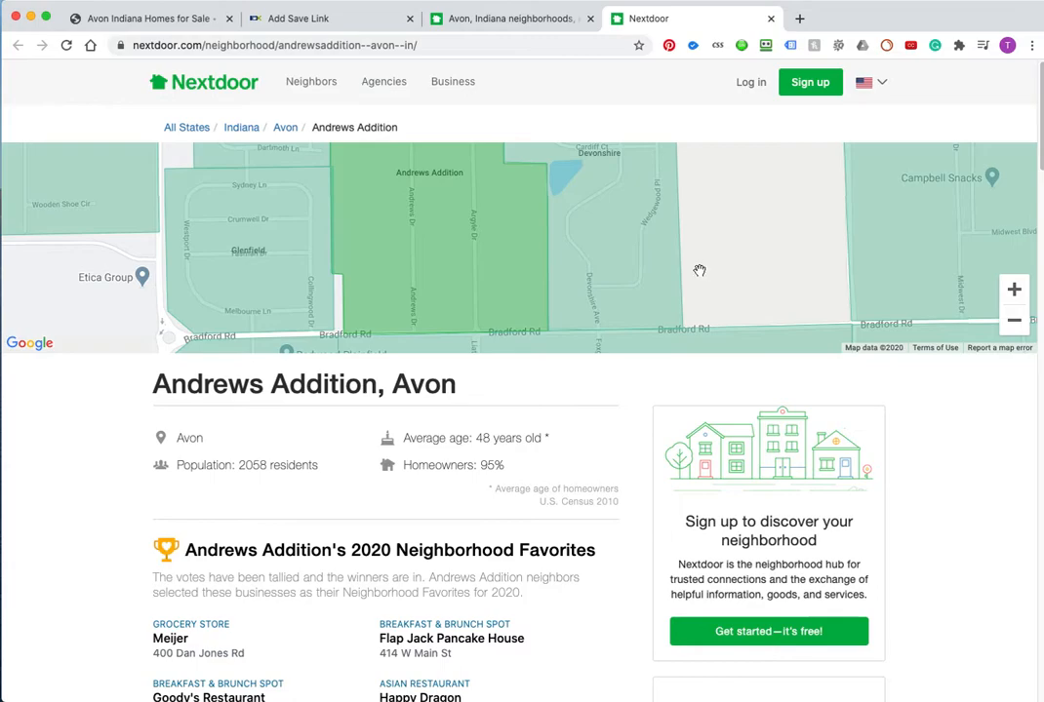
# Switch to IDX Broker and search the criteria map for the matching streets, from N Ronald Reagan Pkwy and E Main St to Argyle Dr
pyautogui.click(314, 19)
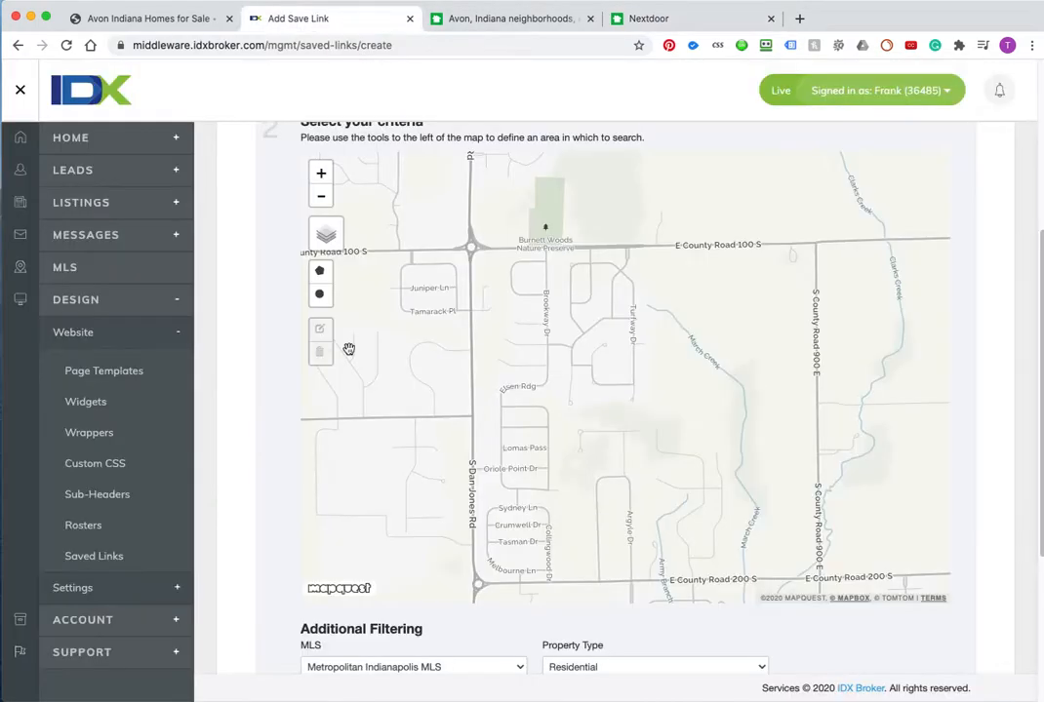
pyautogui.moveTo(641, 468); pyautogui.dragTo(537, 270)
pyautogui.moveTo(652, 404); pyautogui.dragTo(301, 507)
pyautogui.moveTo(667, 380); pyautogui.dragTo(737, 403)
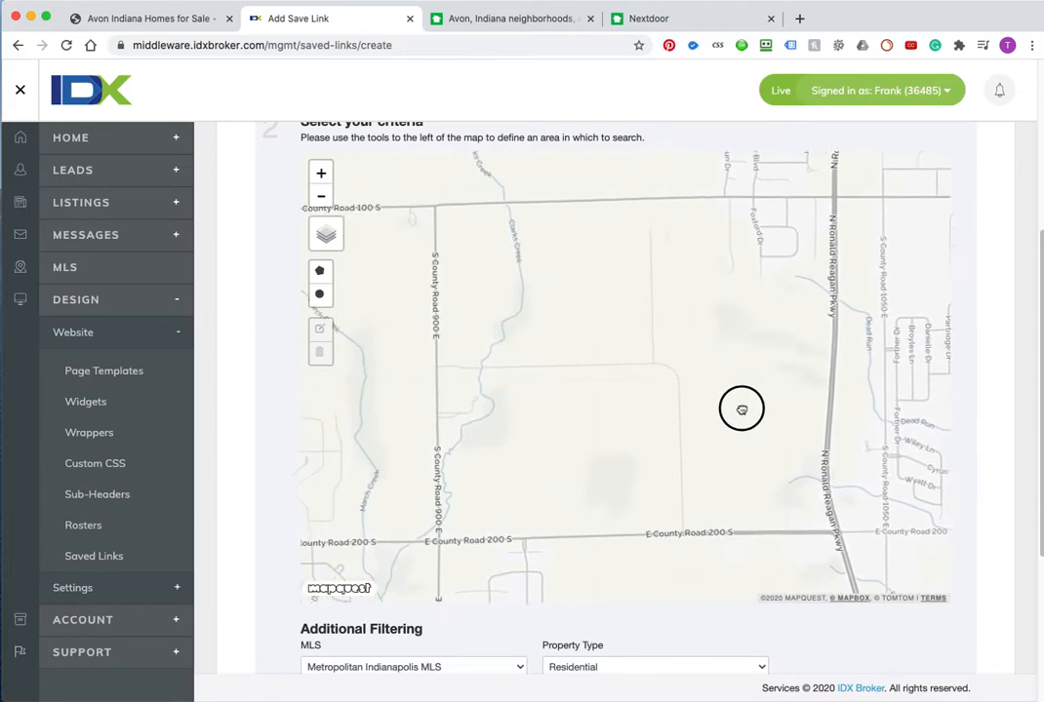
pyautogui.moveTo(475, 414); pyautogui.dragTo(704, 414)
pyautogui.moveTo(499, 413); pyautogui.dragTo(538, 303)
pyautogui.moveTo(526, 554); pyautogui.dragTo(535, 406)
pyautogui.moveTo(524, 482); pyautogui.dragTo(544, 247)
pyautogui.moveTo(543, 455); pyautogui.dragTo(547, 235)
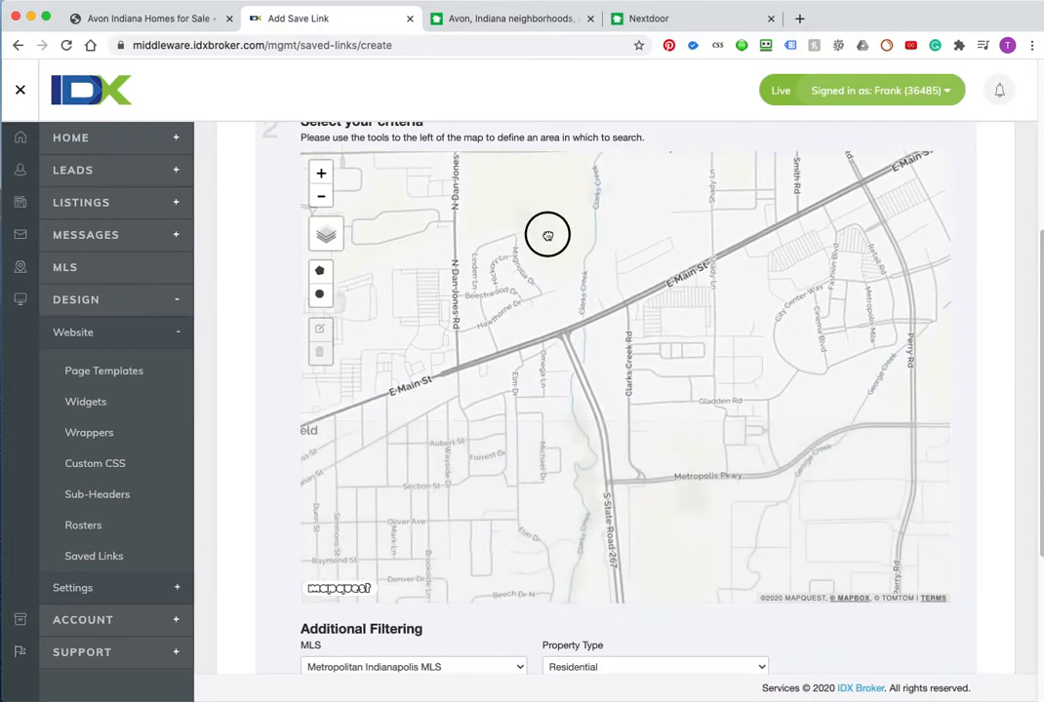
pyautogui.moveTo(548, 390); pyautogui.dragTo(514, 586)
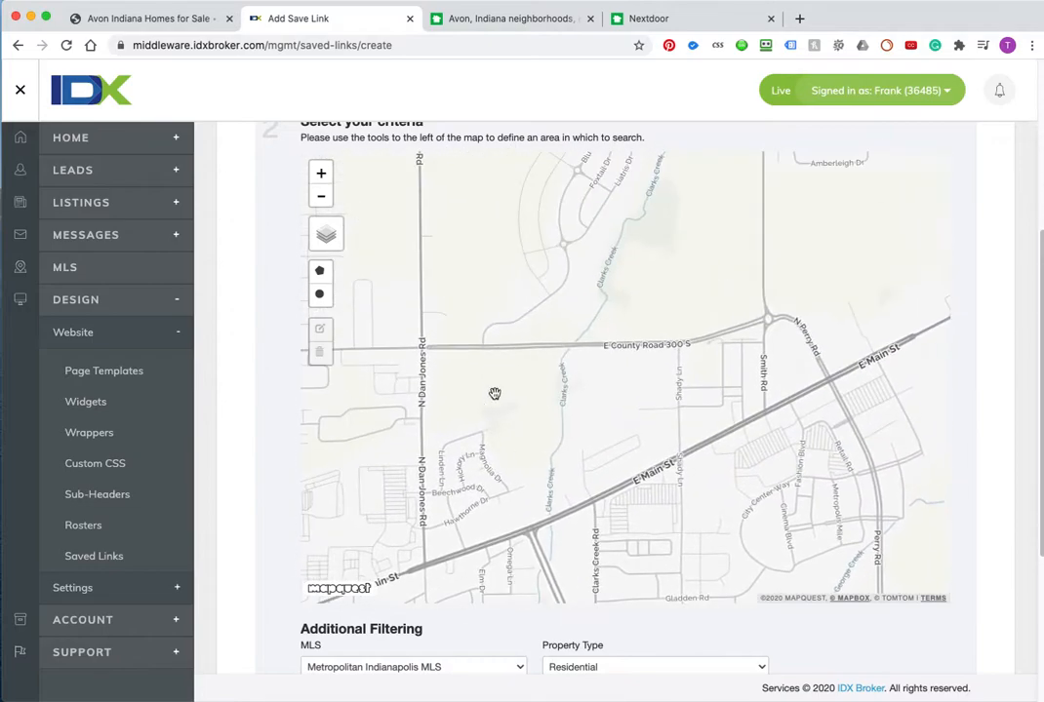
pyautogui.moveTo(505, 339); pyautogui.dragTo(491, 615)
pyautogui.moveTo(508, 332); pyautogui.dragTo(508, 529)
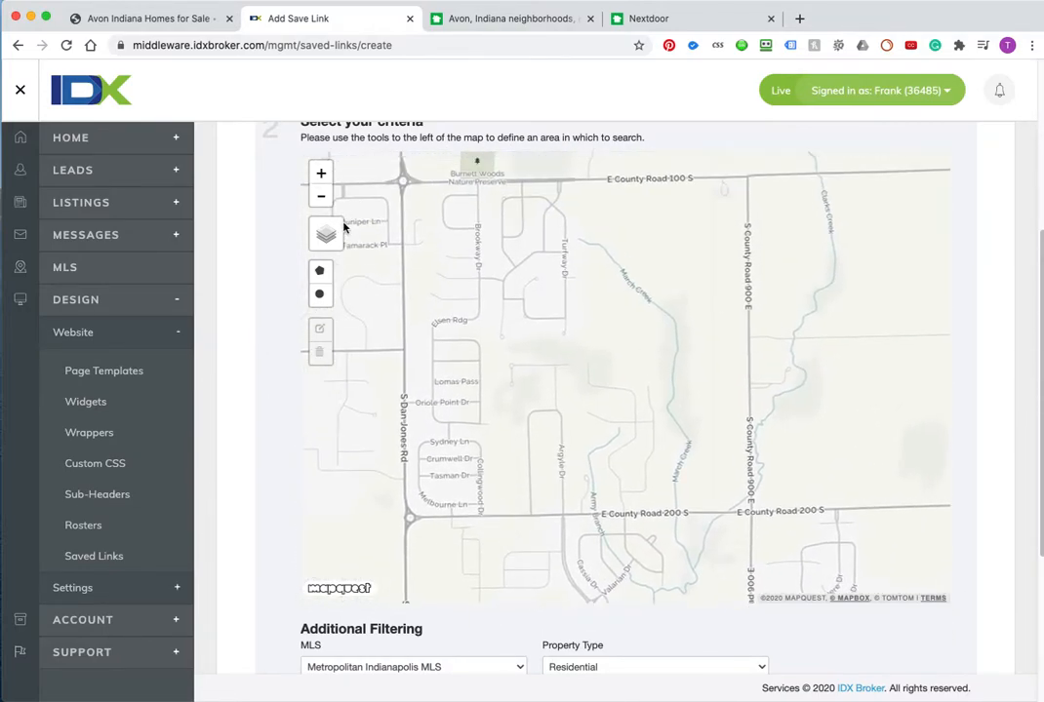
# Draw a four-sided search polygon enclosing Northern Dr, Andrews Dr and Argyle Dr, with its southern edge along E County Road 200 S
pyautogui.click(322, 174)
pyautogui.moveTo(551, 316); pyautogui.dragTo(585, 320)
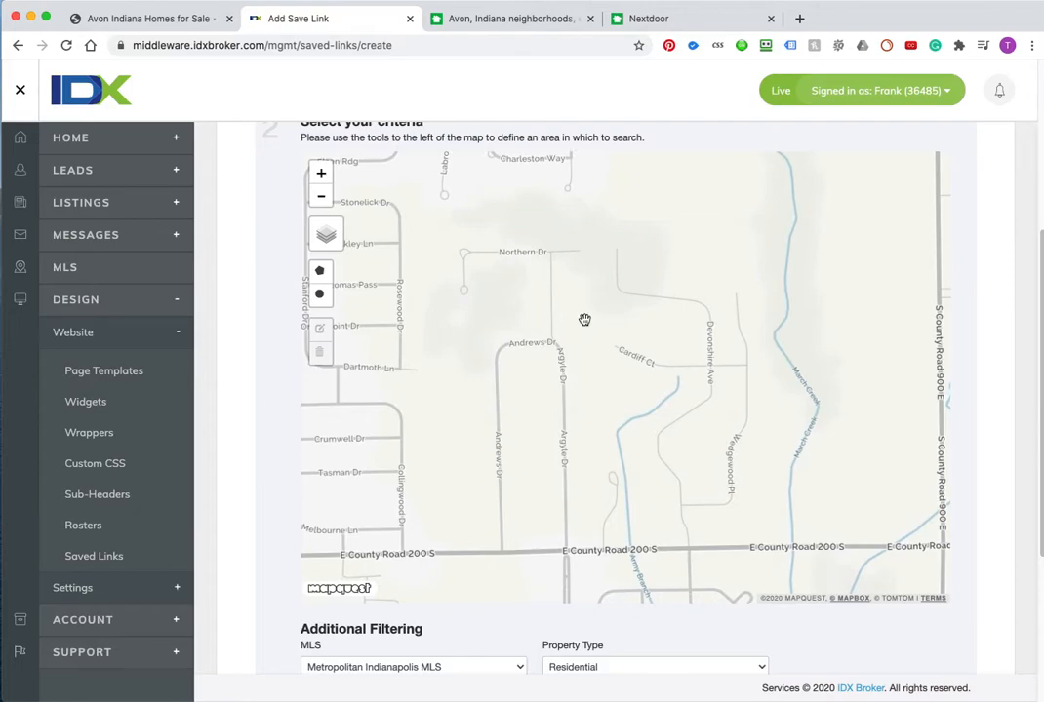
pyautogui.click(319, 270)
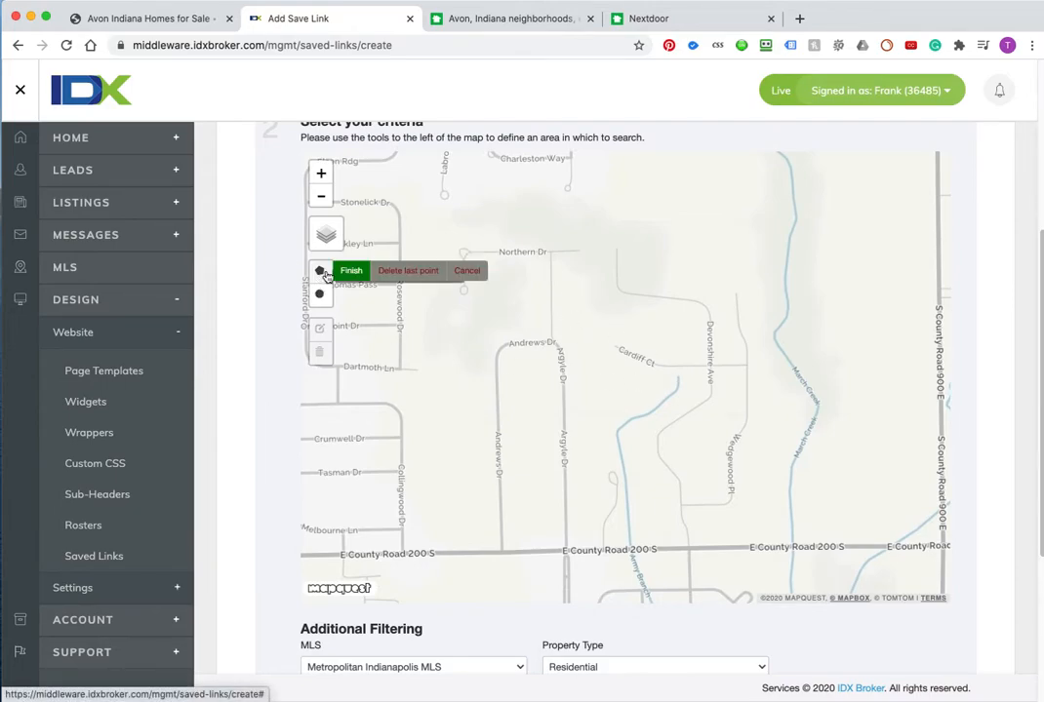
pyautogui.click(410, 224)
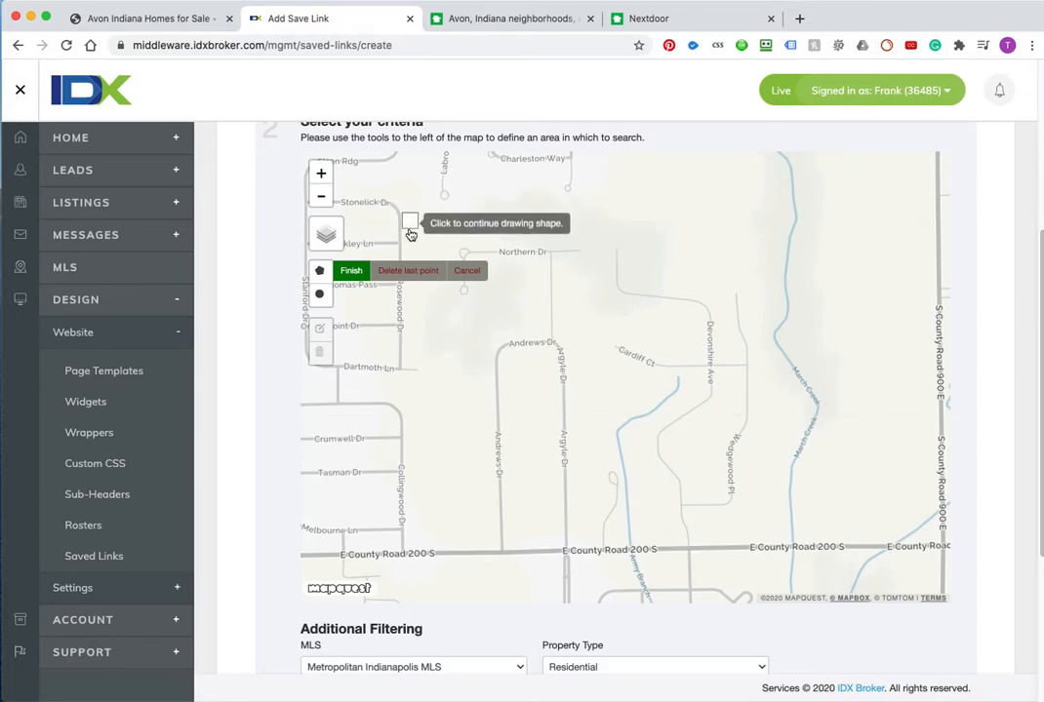
pyautogui.click(408, 555)
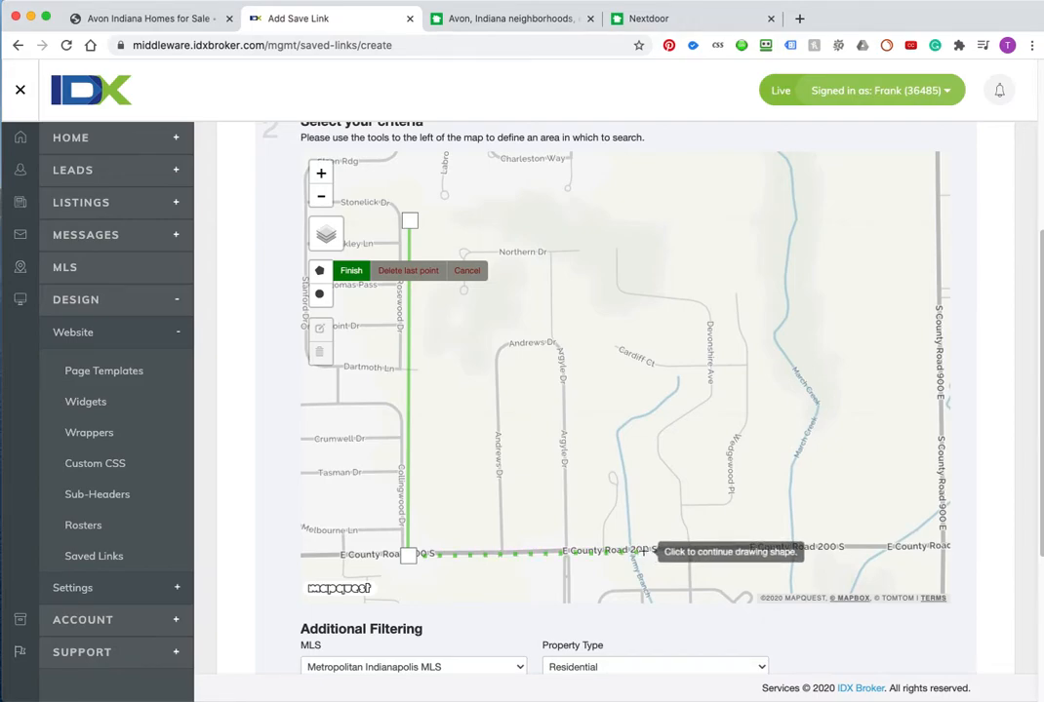
pyautogui.click(664, 550)
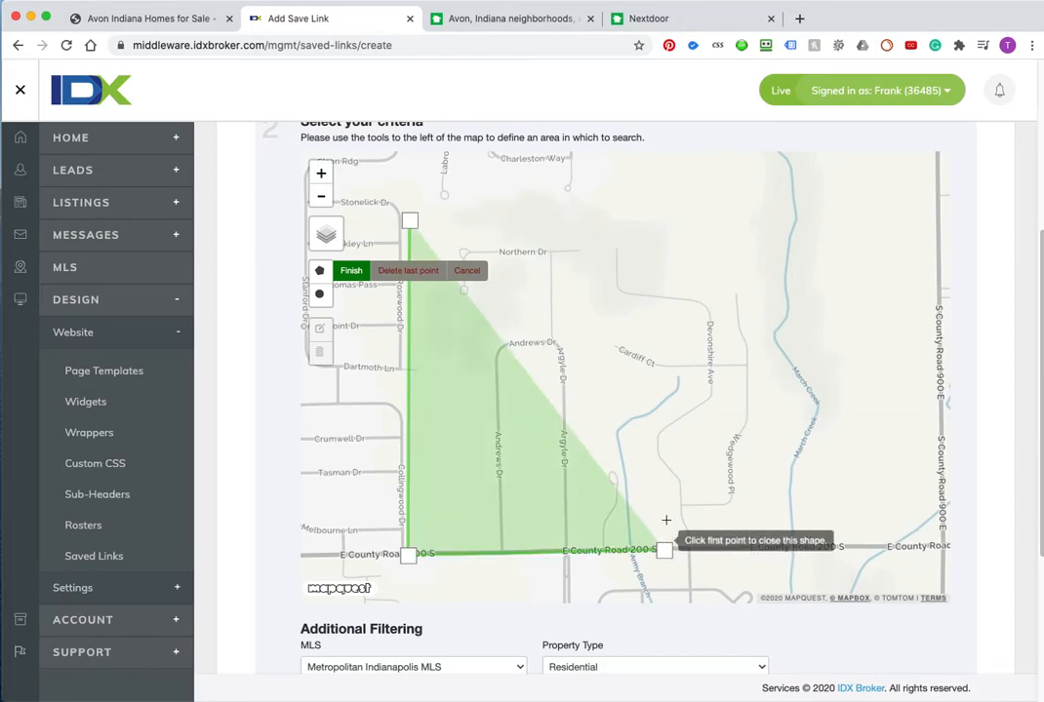
pyautogui.click(622, 200)
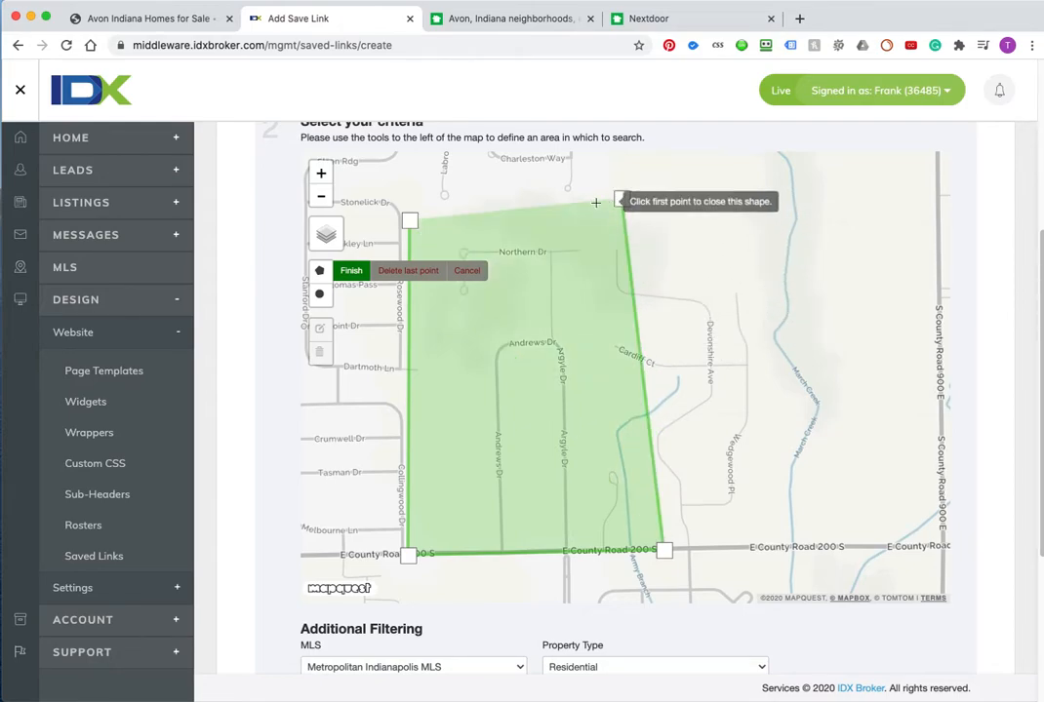
pyautogui.click(410, 207)
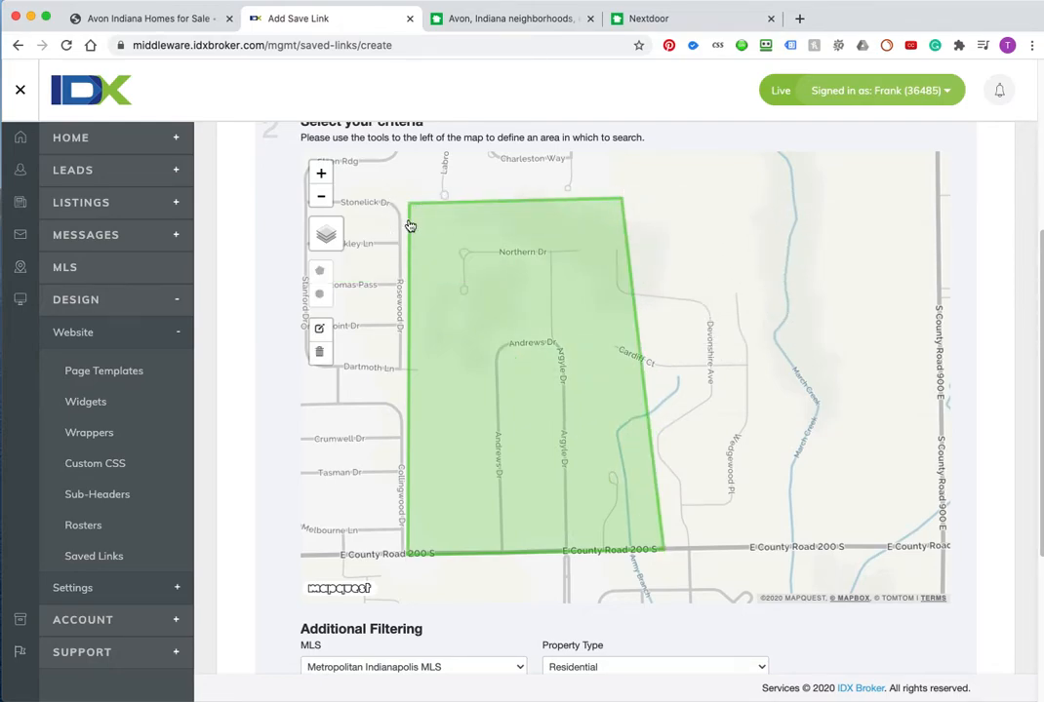
# Check Andrews Addition's boundary along Bradford Rd on Nextdoor, and return to the polygon in IDX Broker
pyautogui.click(659, 17)
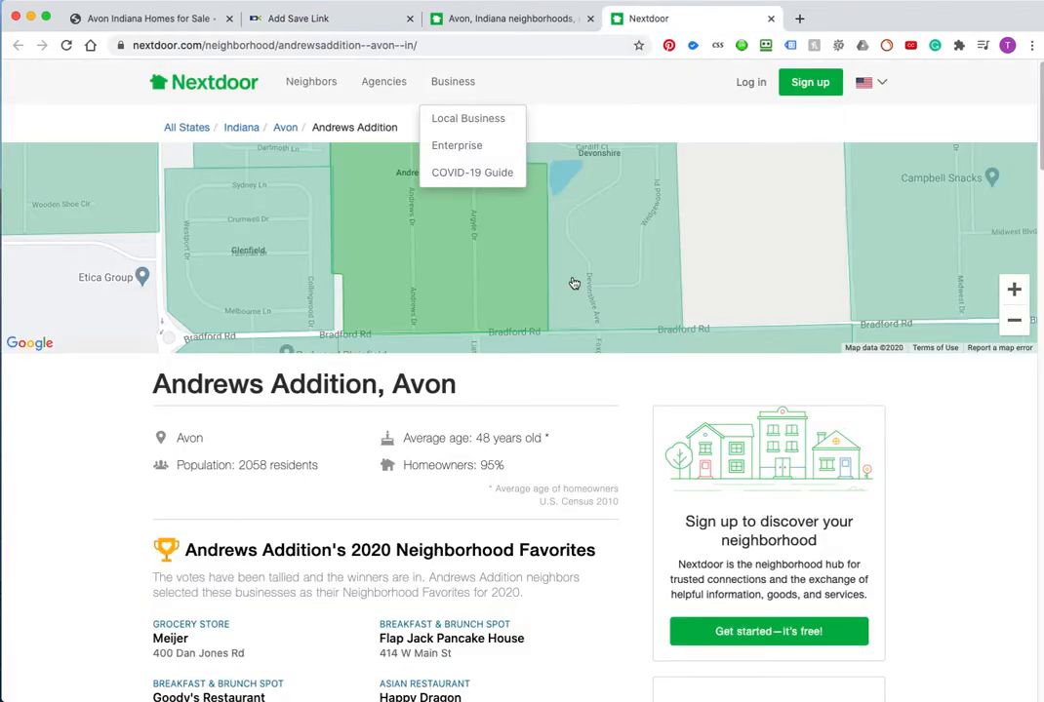
pyautogui.moveTo(580, 265); pyautogui.dragTo(589, 241)
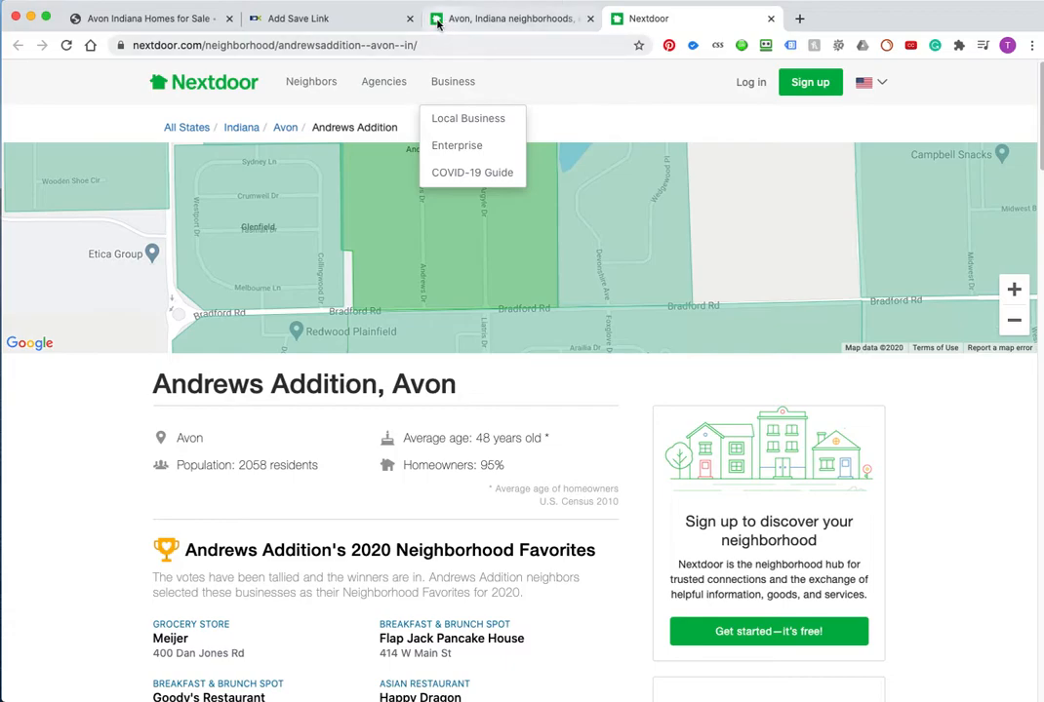
pyautogui.click(315, 19)
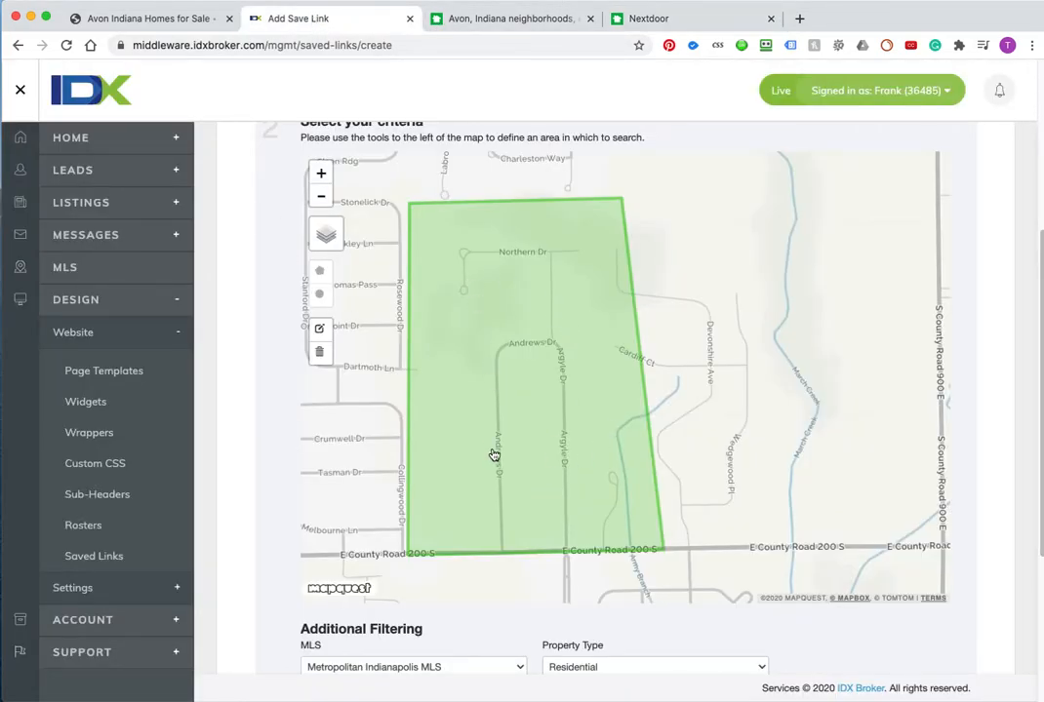
# Check the streets around the drawn polygon north and south of E County Road 200 S, and continue to the link's page details
pyautogui.moveTo(489, 488); pyautogui.dragTo(508, 205)
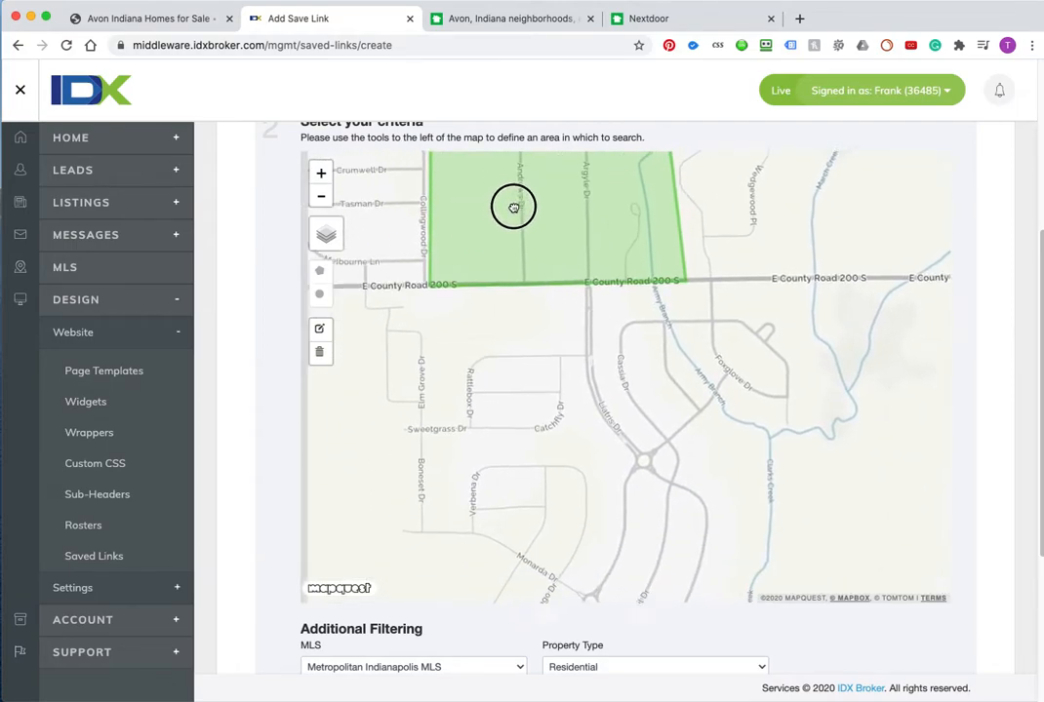
pyautogui.moveTo(523, 455); pyautogui.dragTo(521, 228)
pyautogui.moveTo(532, 542); pyautogui.dragTo(491, 497)
pyautogui.moveTo(497, 277); pyautogui.dragTo(510, 493)
pyautogui.moveTo(517, 338); pyautogui.dragTo(522, 413)
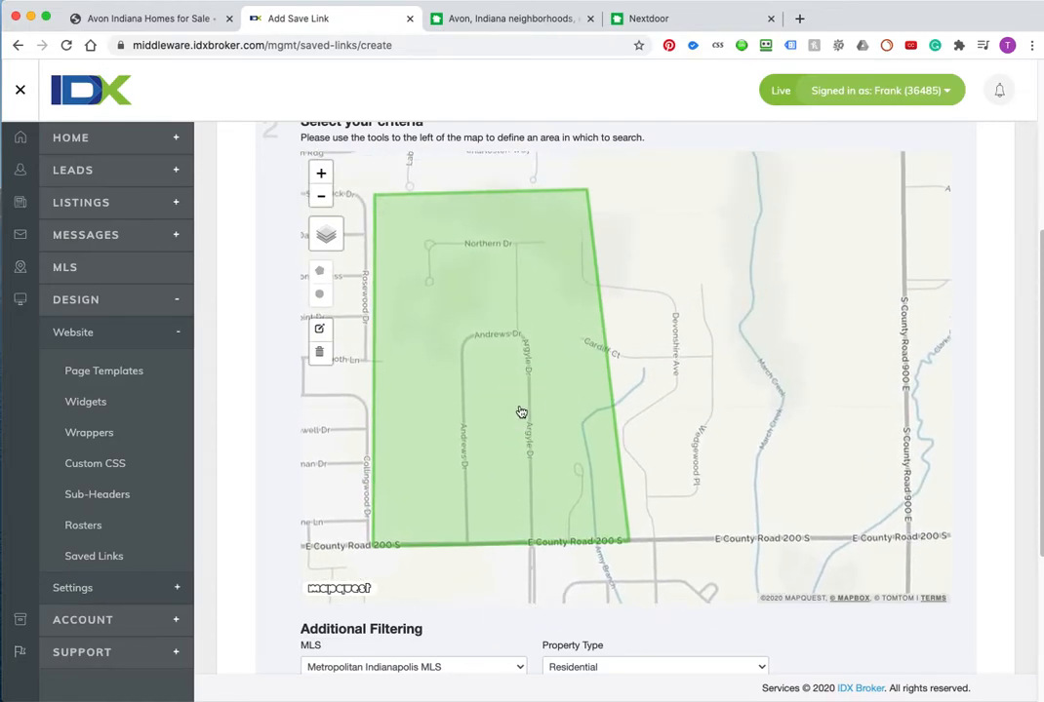
pyautogui.scroll(5, 247, 470)
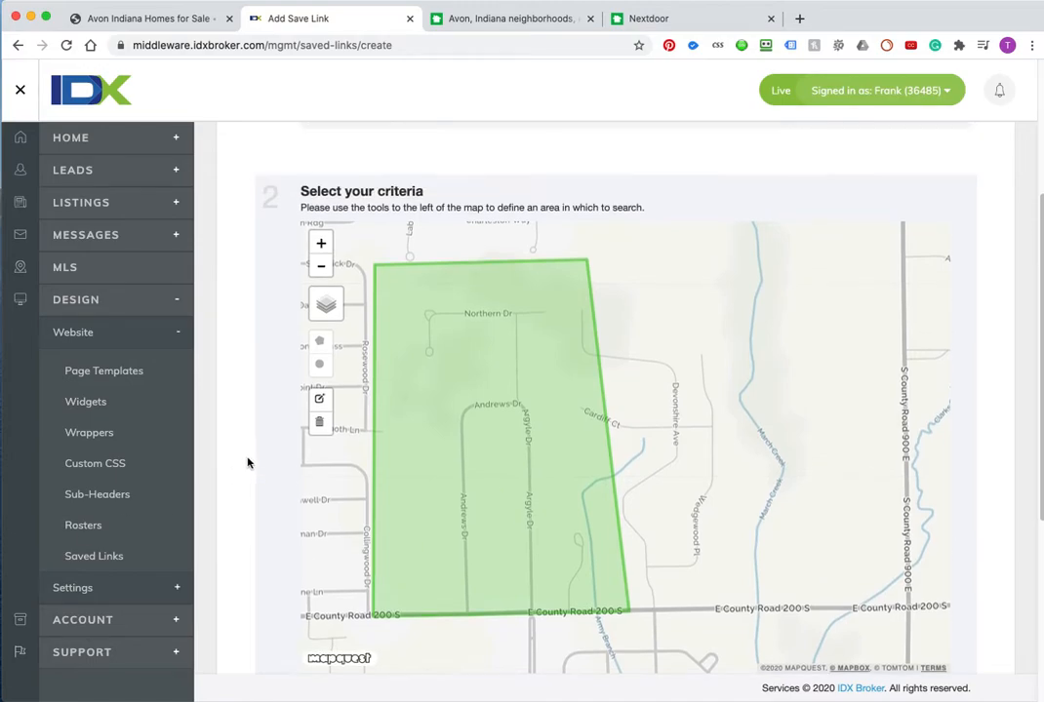
pyautogui.scroll(-8, 283, 365)
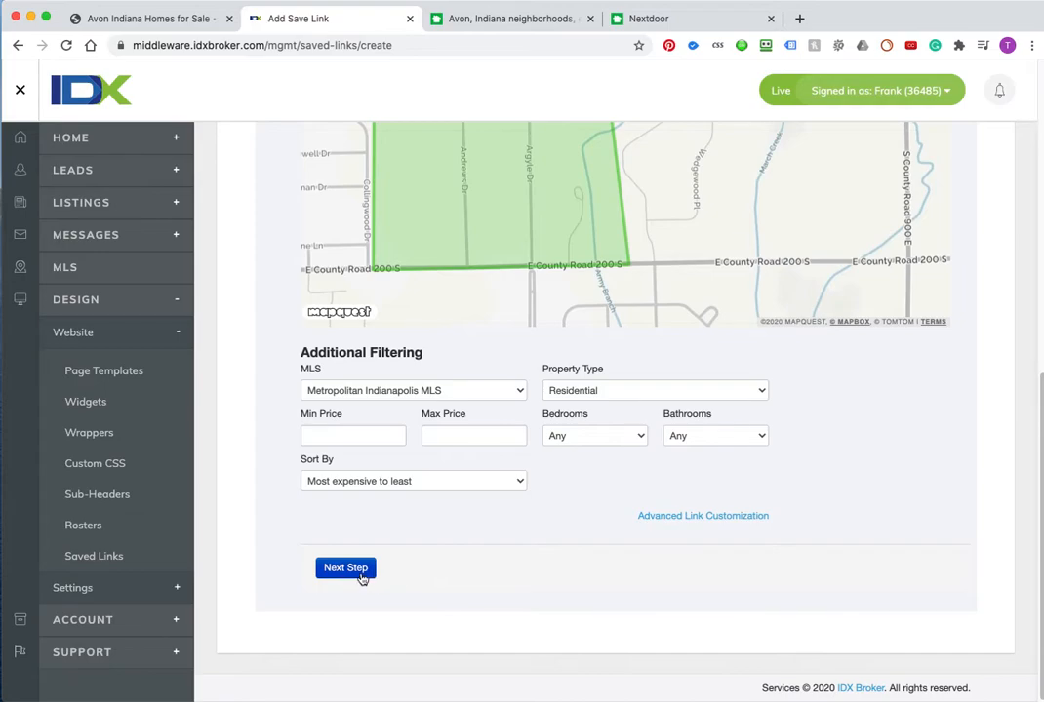
pyautogui.click(359, 571)
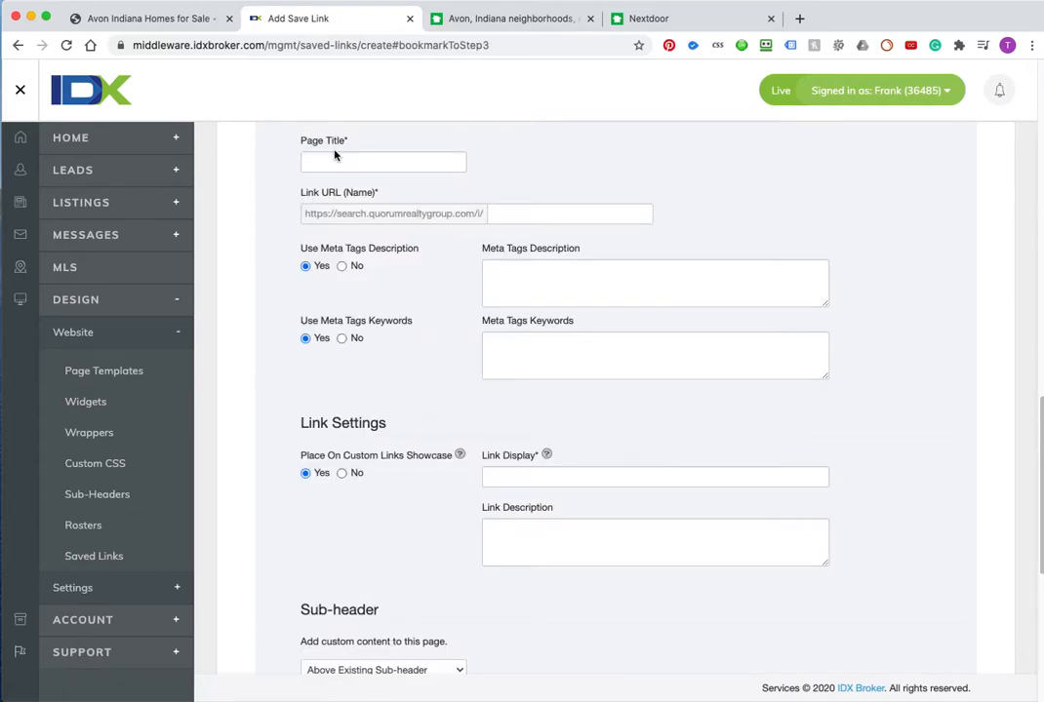
# Copy the neighborhood name from Nextdoor and set the saved link's page title in IDX Broker to "Andrews Addition Homes for Sale"
pyautogui.click(612, 18)
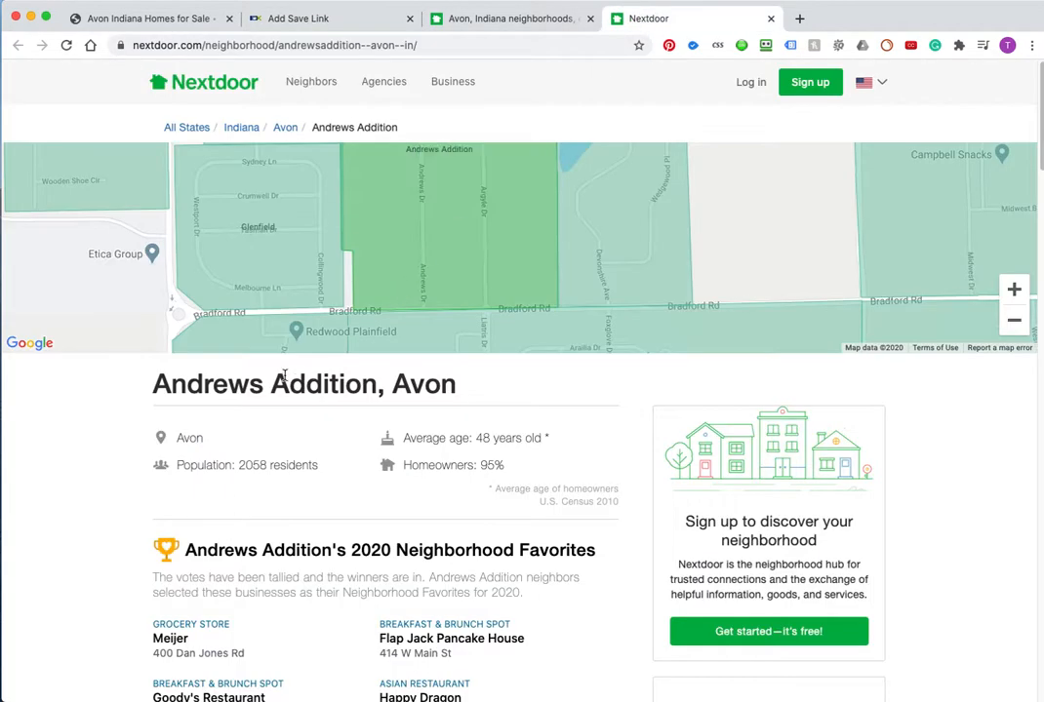
pyautogui.moveTo(152, 387); pyautogui.dragTo(379, 388)
pyautogui.press('super+c')
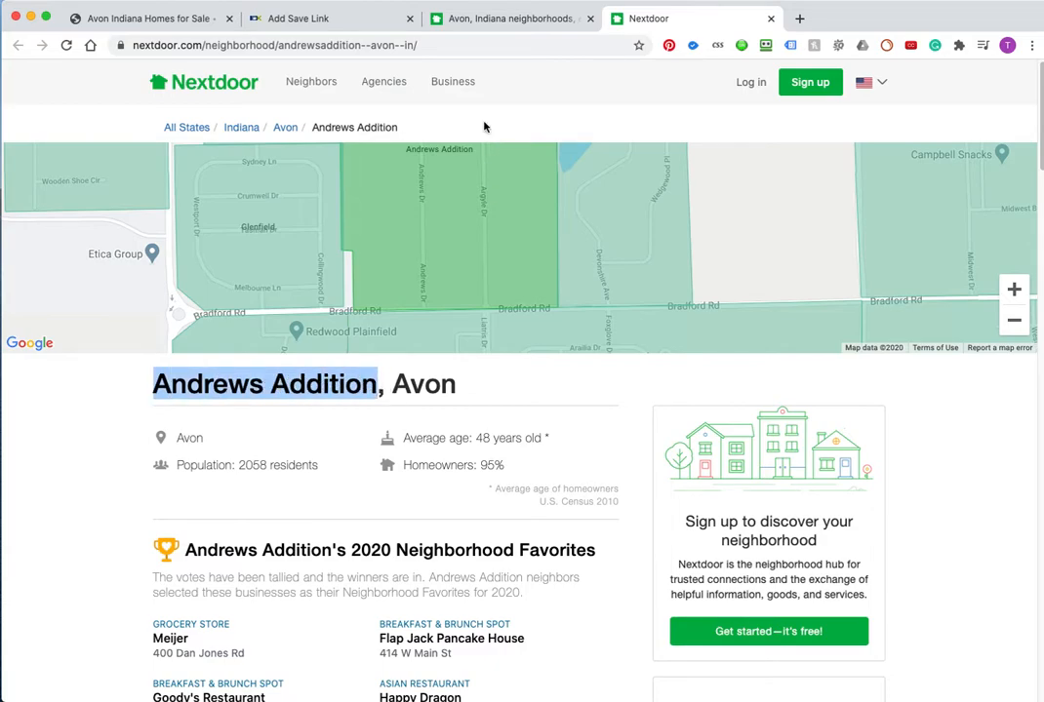
pyautogui.click(365, 18)
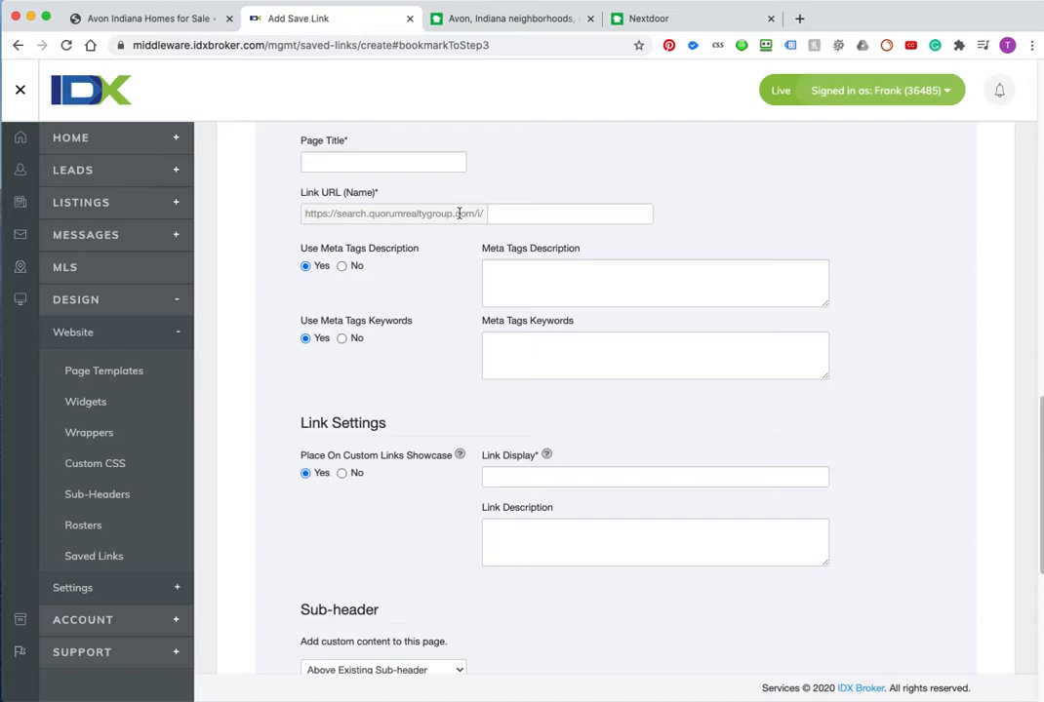
pyautogui.click(351, 159)
pyautogui.press('super+v')
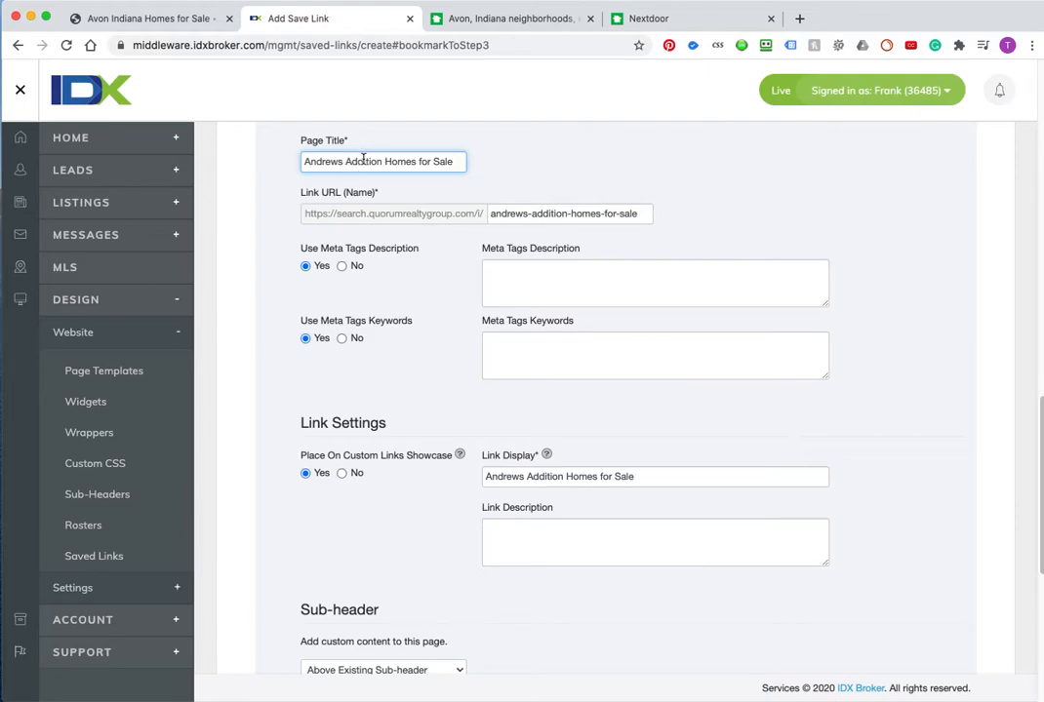
# Reuse the page title "Andrews Addition Homes for Sale" as the meta tags description, meta tags keywords and link description
pyautogui.tripleClick(363, 159)
pyautogui.press('super+c')
pyautogui.click(539, 282)
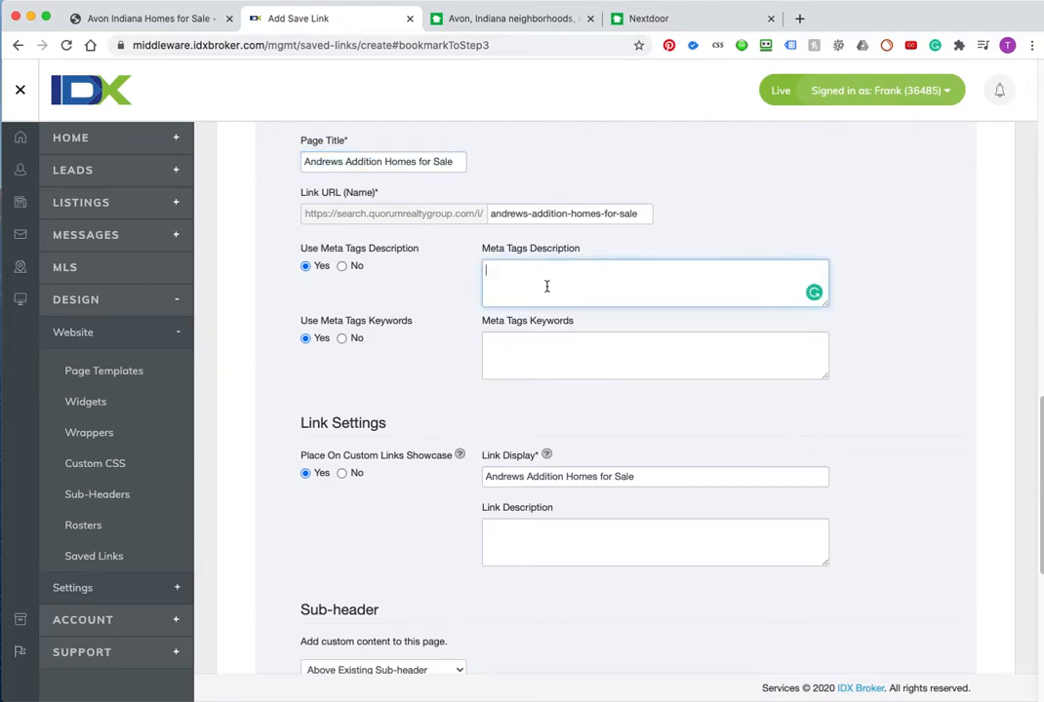
pyautogui.press('super+v')
pyautogui.click(542, 349)
pyautogui.press('super+v')
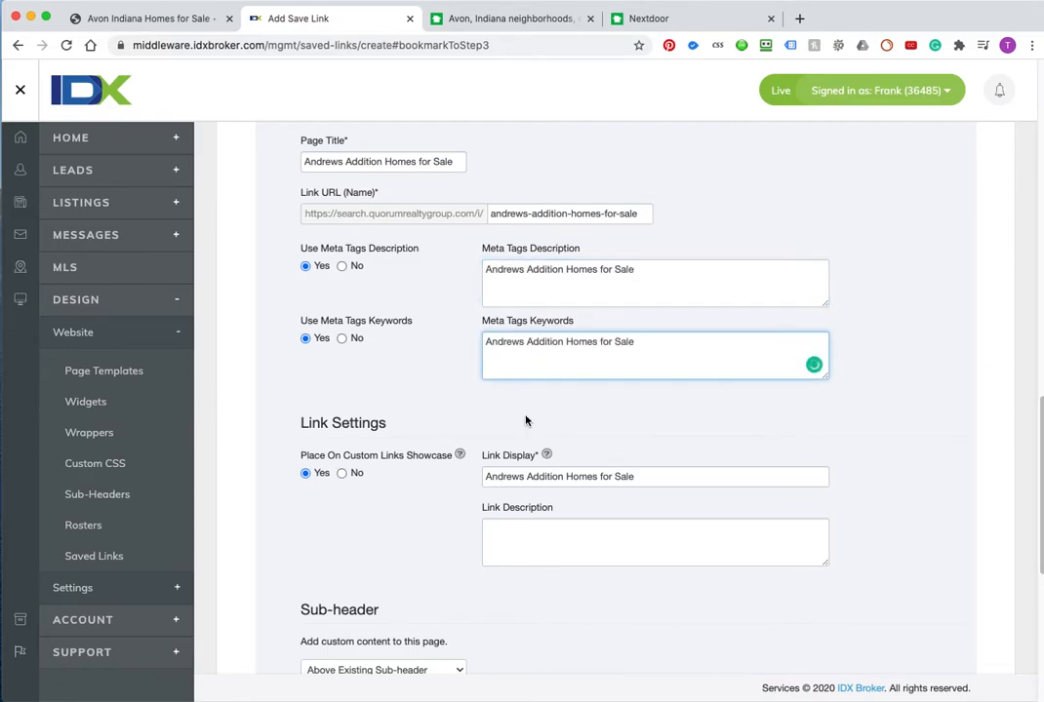
pyautogui.click(527, 549)
pyautogui.press('super+v')
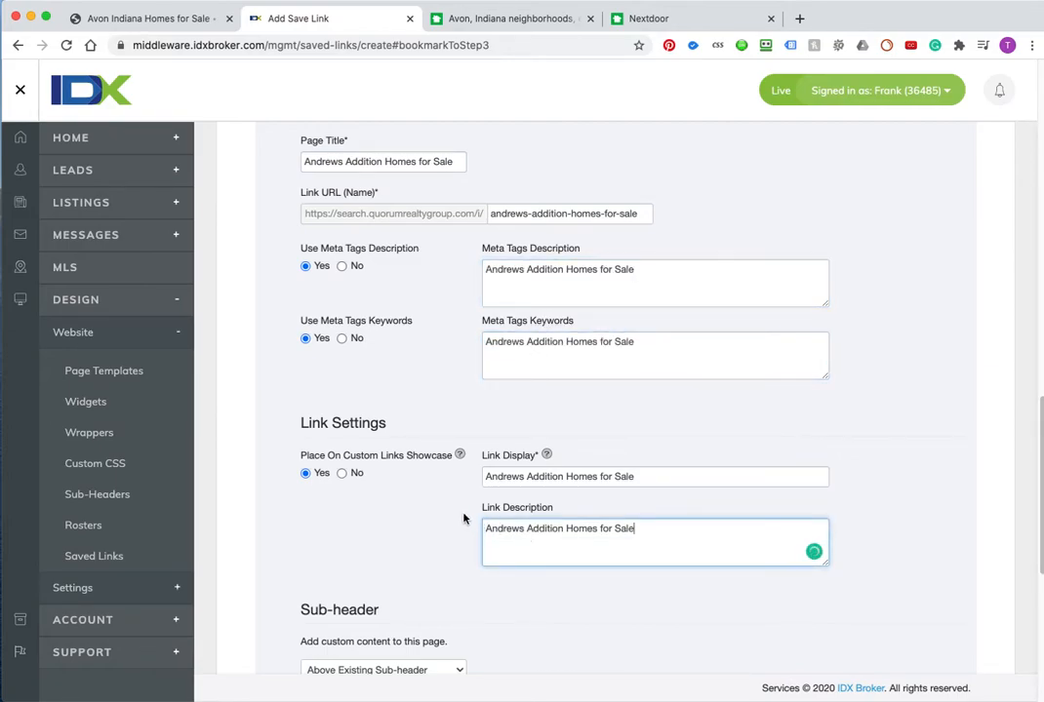
# Add the sub-header "Just Listed - Andrews Addition Homes for Sale" as Heading 2, and save the link, returning to link management
pyautogui.scroll(-4, 464, 514)
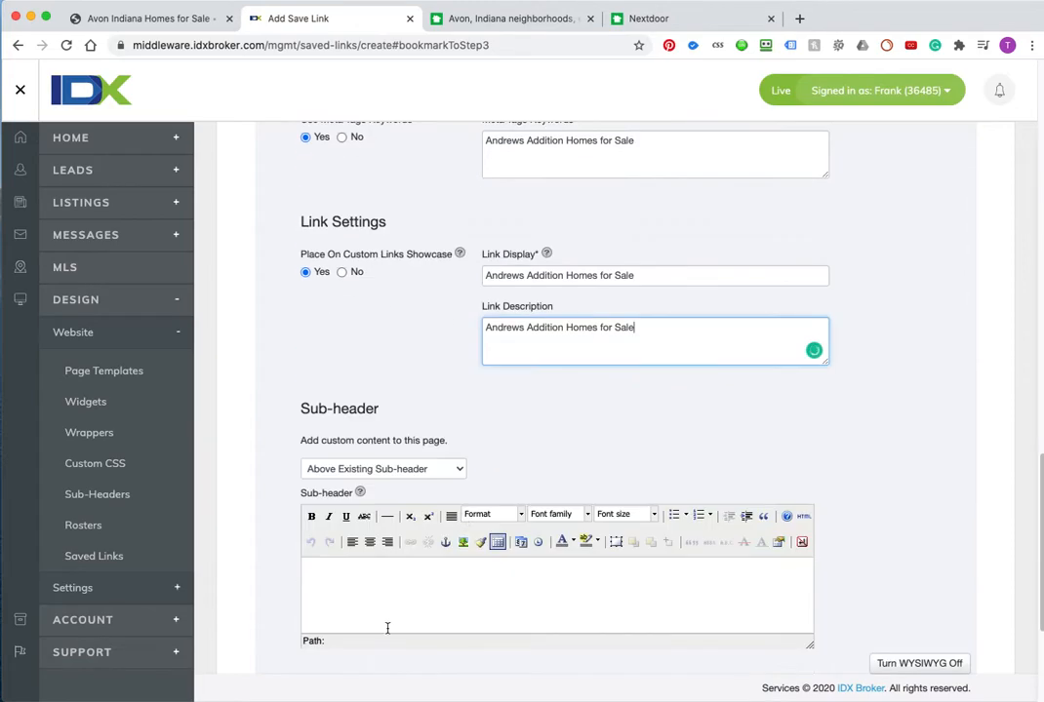
pyautogui.click(409, 584)
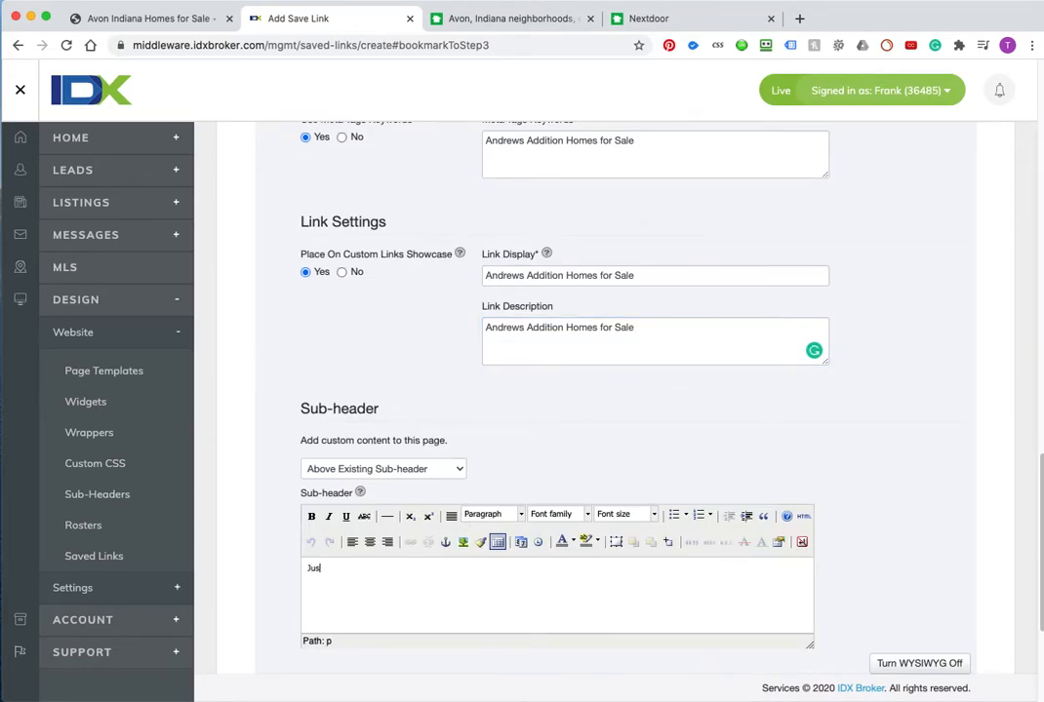
pyautogui.press('super+v')
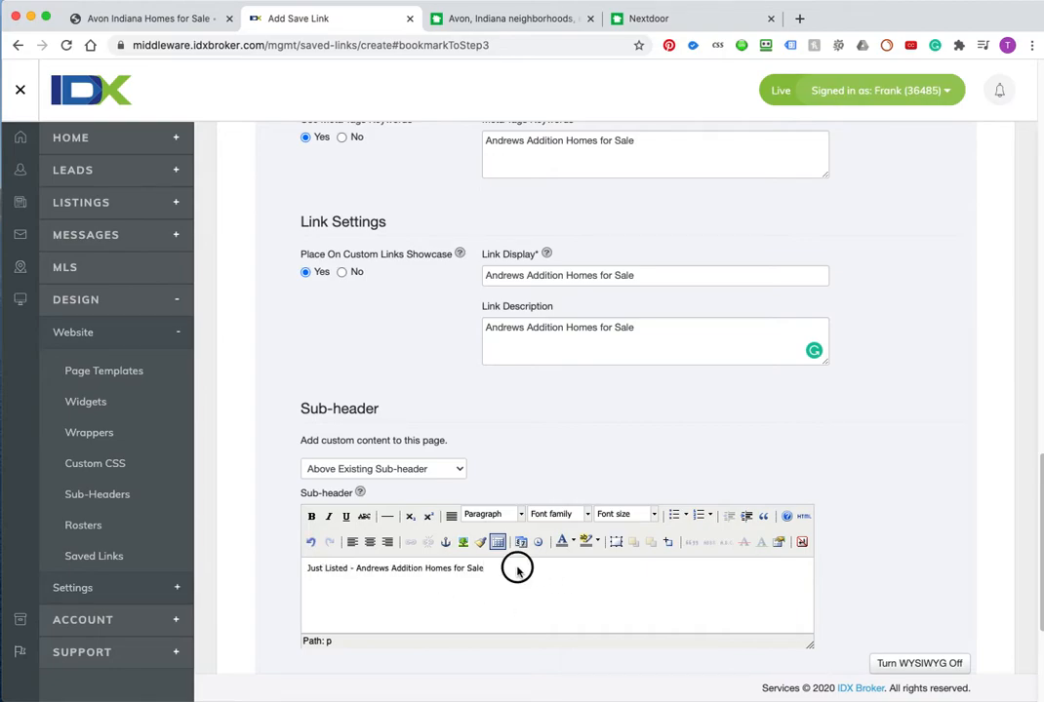
pyautogui.moveTo(517, 570); pyautogui.dragTo(257, 555)
pyautogui.click(481, 514)
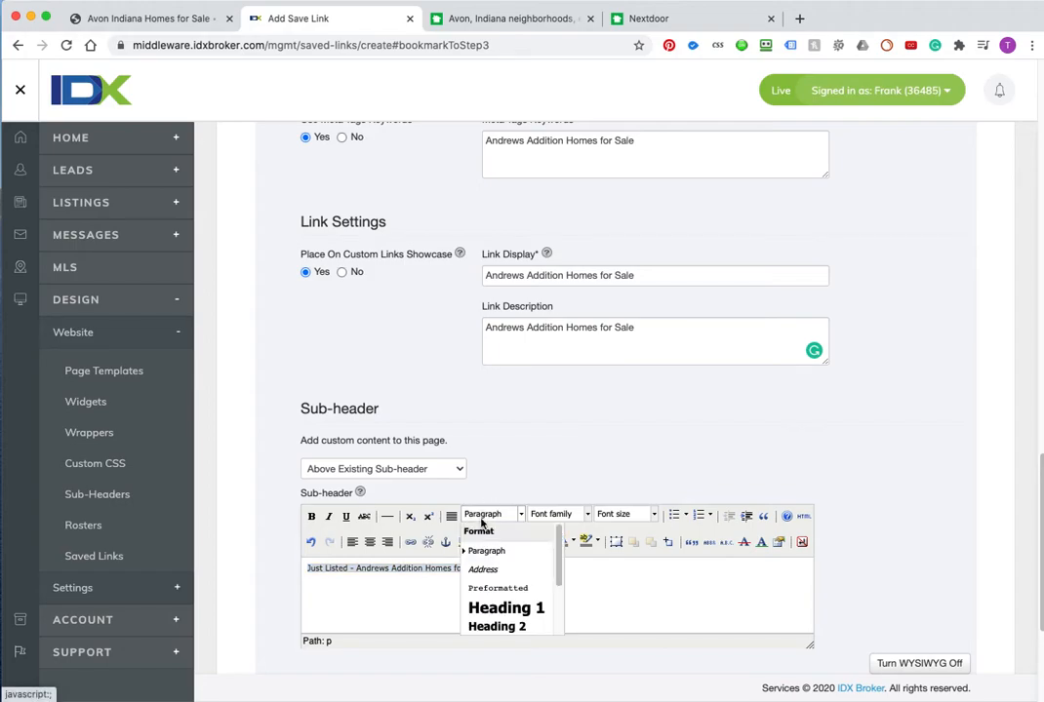
pyautogui.click(491, 625)
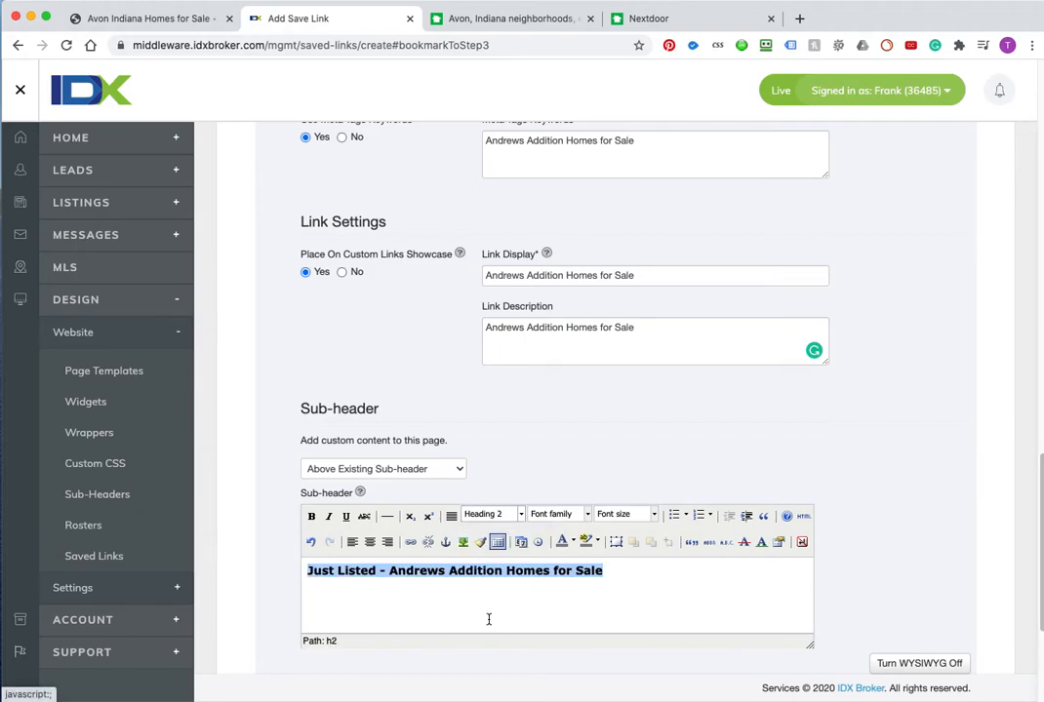
pyautogui.scroll(-5, 923, 566)
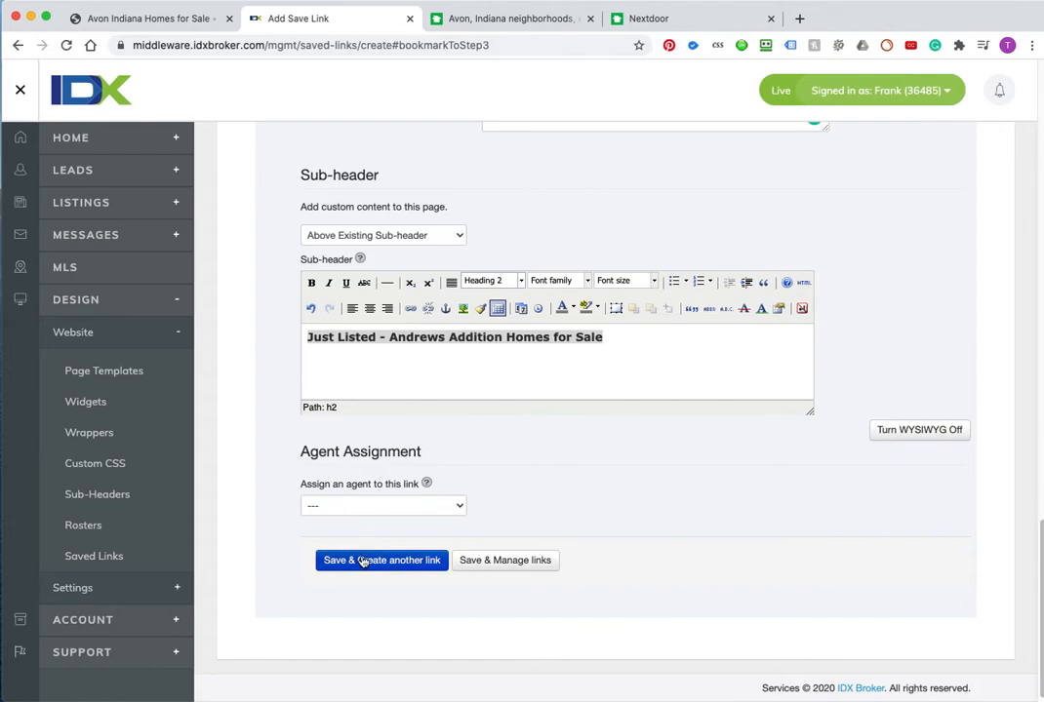
pyautogui.click(524, 564)
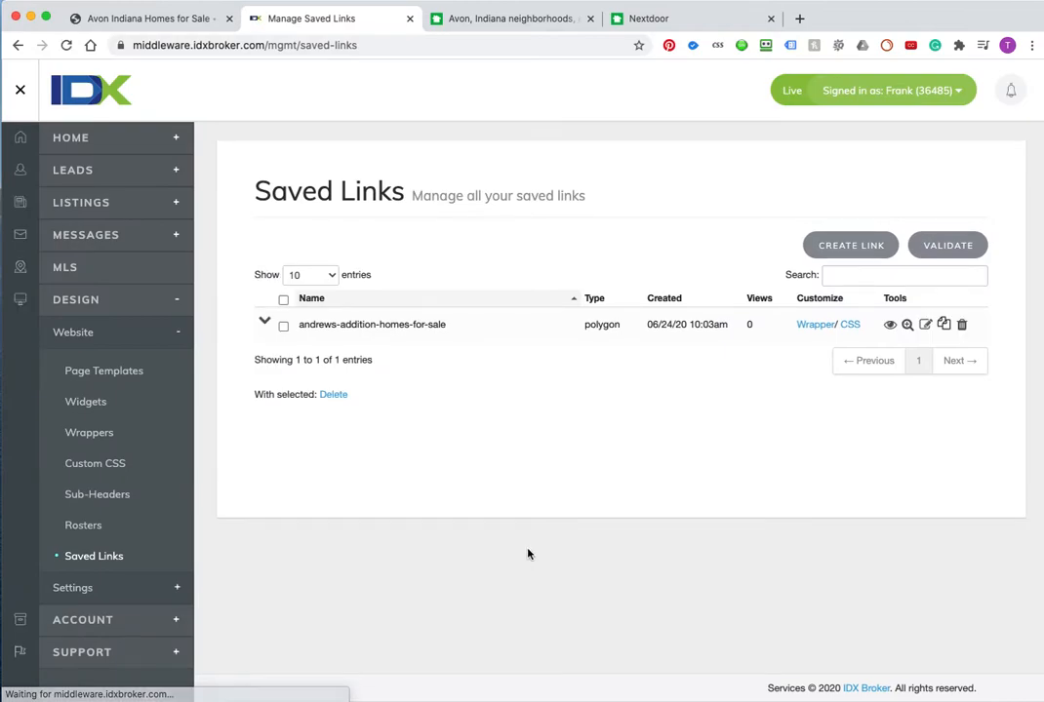
# Preview the andrews-addition-homes-for-sale link in a new browser tab and look over the whole results page
pyautogui.rightClick(890, 328)
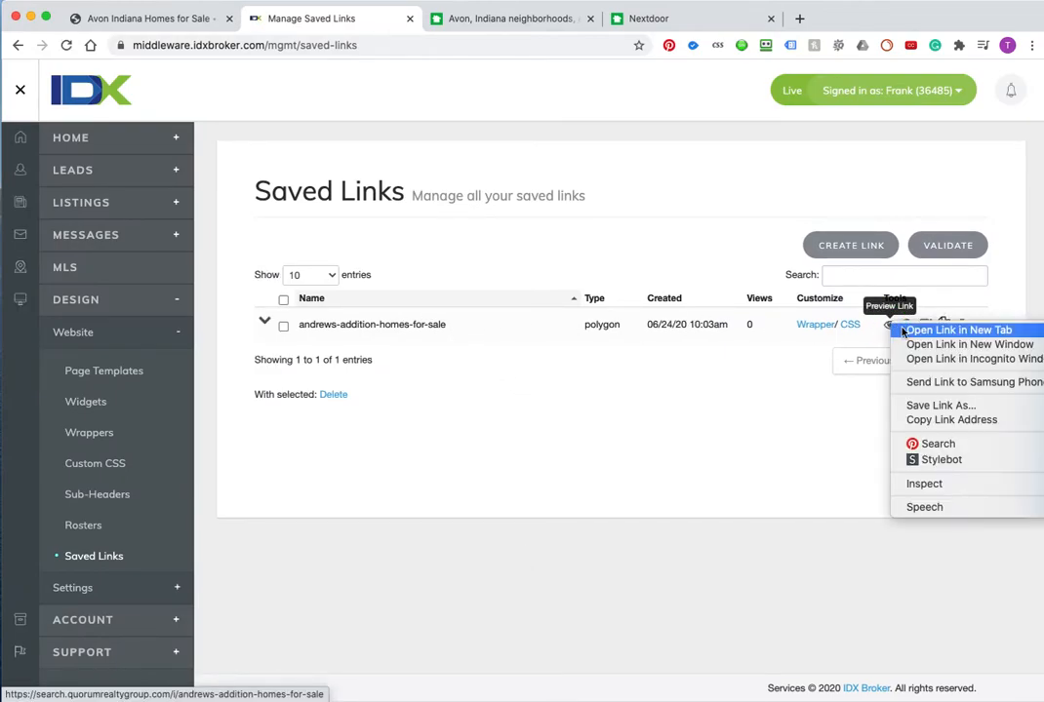
pyautogui.click(903, 331)
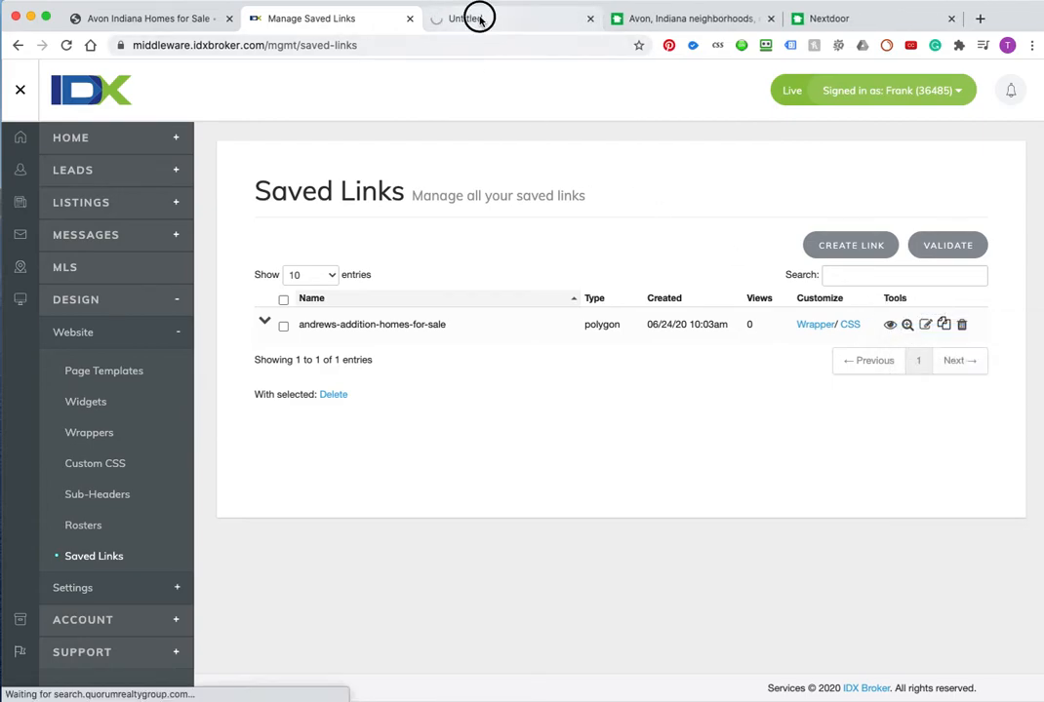
pyautogui.click(477, 18)
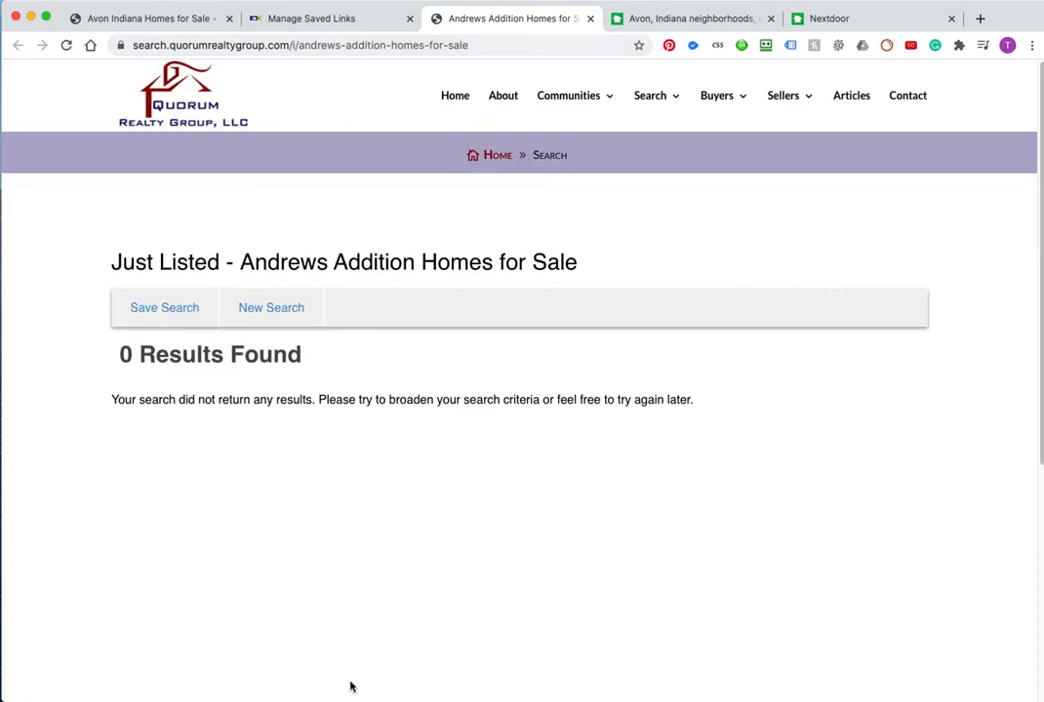
pyautogui.scroll(-5, 527, 496)
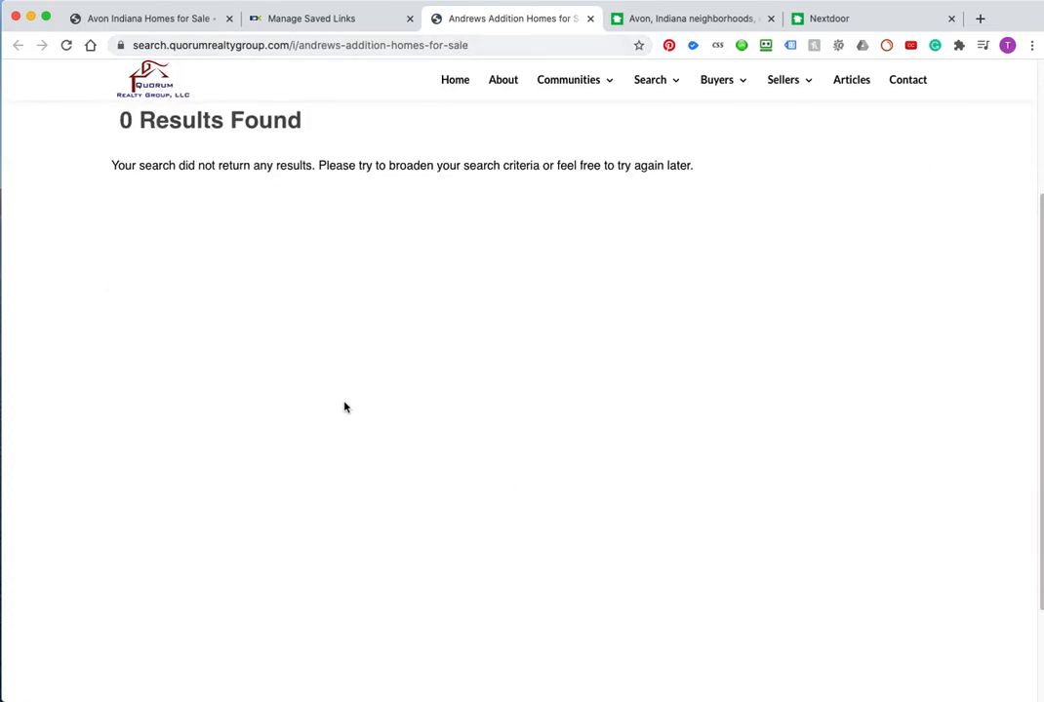
pyautogui.scroll(5, 347, 409)
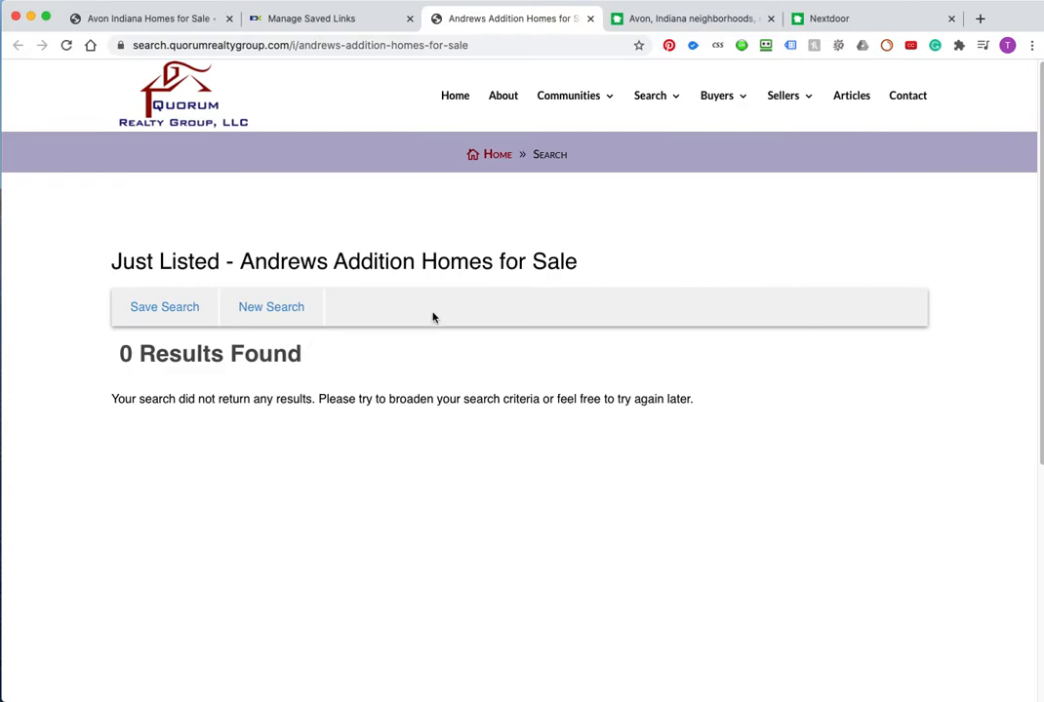
# Copy "Andrews Addition Homes for Sale" from the preview page's heading and search Google for it in place of the Nextdoor neighborhood page
pyautogui.moveTo(242, 257); pyautogui.dragTo(581, 249)
pyautogui.press('super+c')
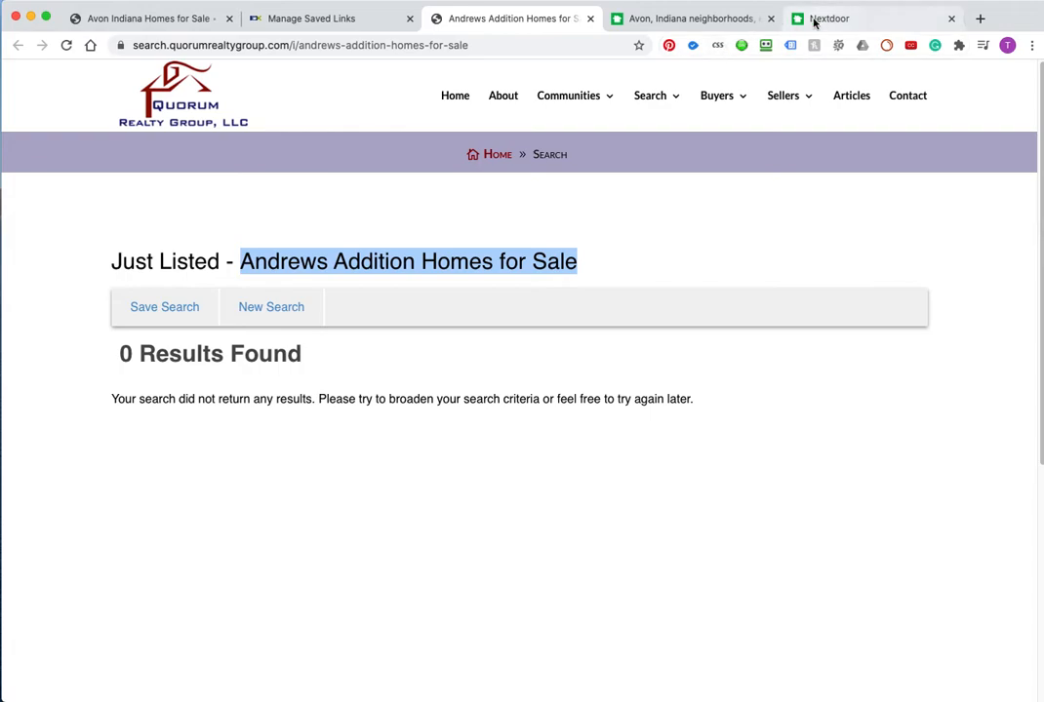
pyautogui.click(727, 19)
pyautogui.click(825, 19)
pyautogui.click(459, 44)
pyautogui.press('super+v')
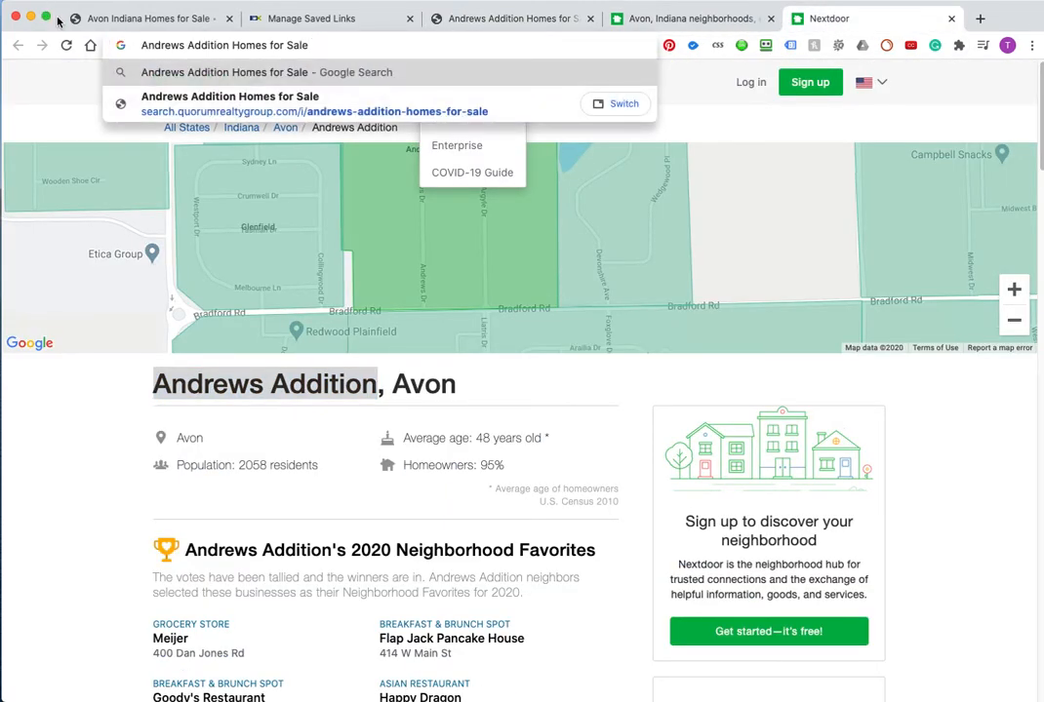
pyautogui.press('Return')
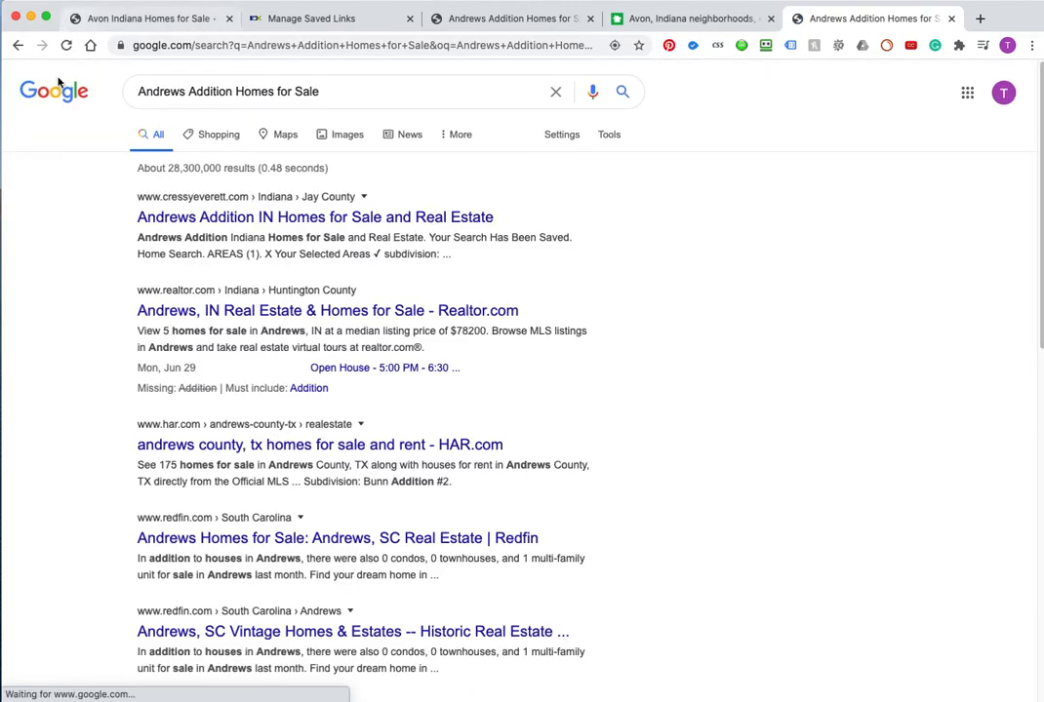
# Open the cressyeverett.com search result, check its Andrews Addition listings, and close that page
pyautogui.click(278, 223)
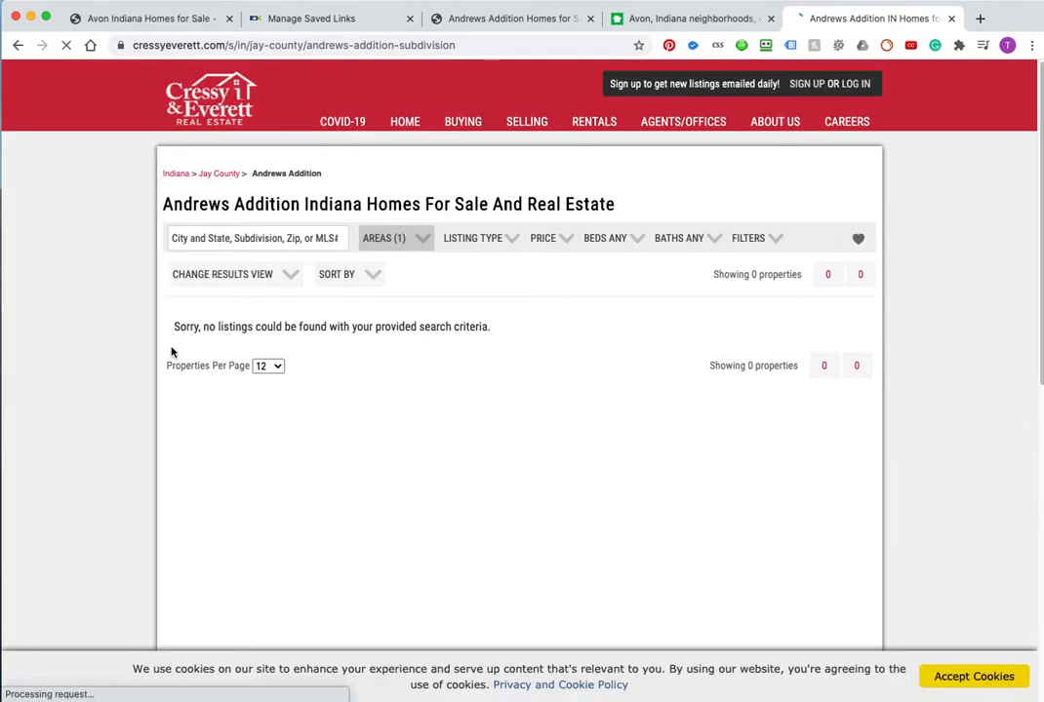
pyautogui.moveTo(180, 328); pyautogui.dragTo(201, 329)
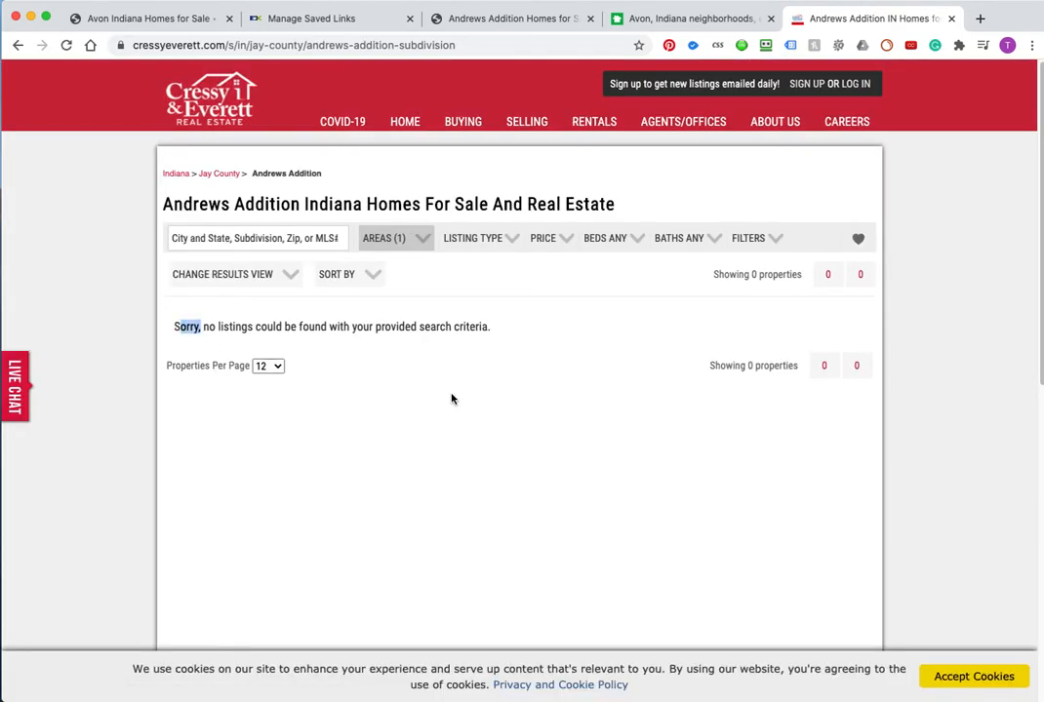
pyautogui.click(950, 19)
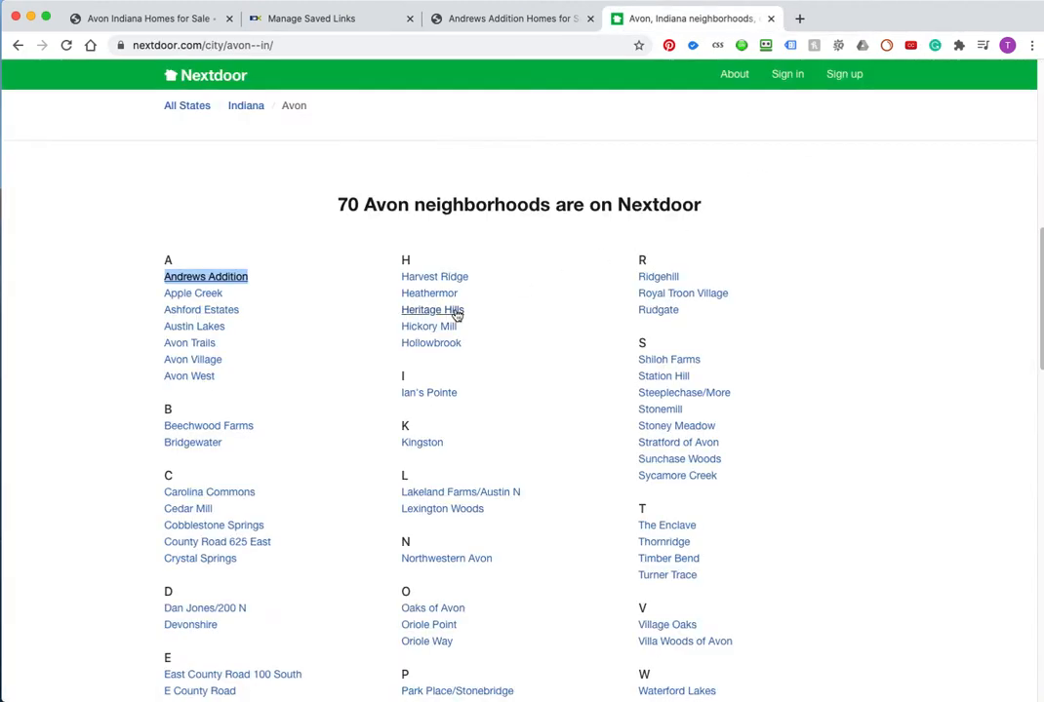
# Review the preview page and the saved links list, and examine the search.quorumrealtygroup.com part of the preview's web address
pyautogui.click(510, 22)
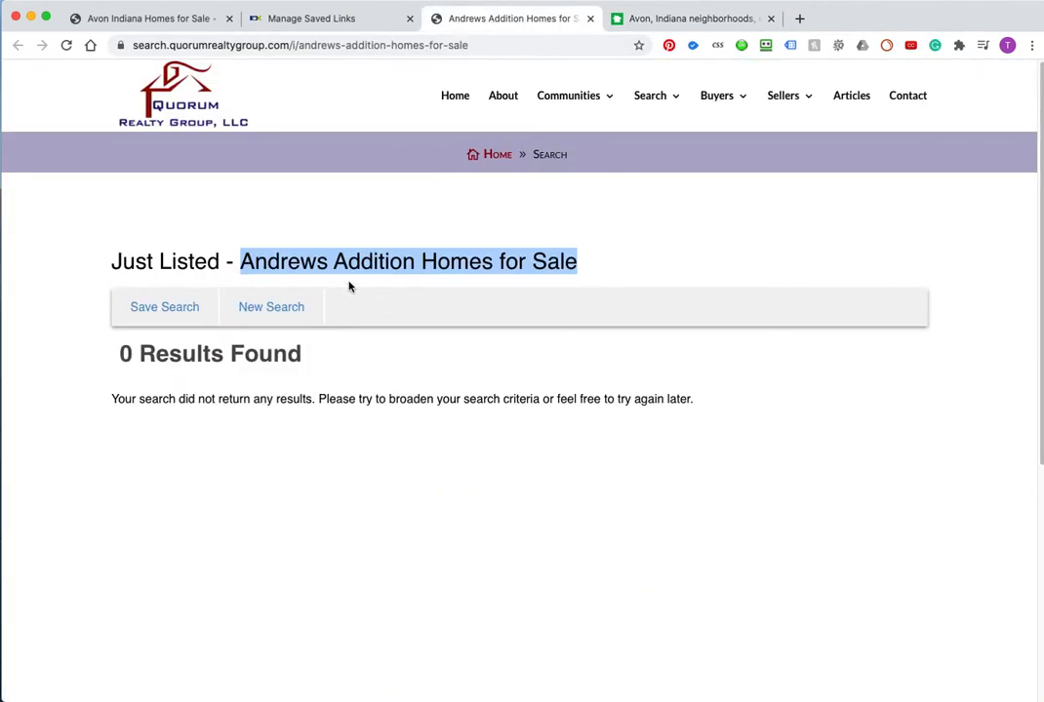
pyautogui.click(293, 29)
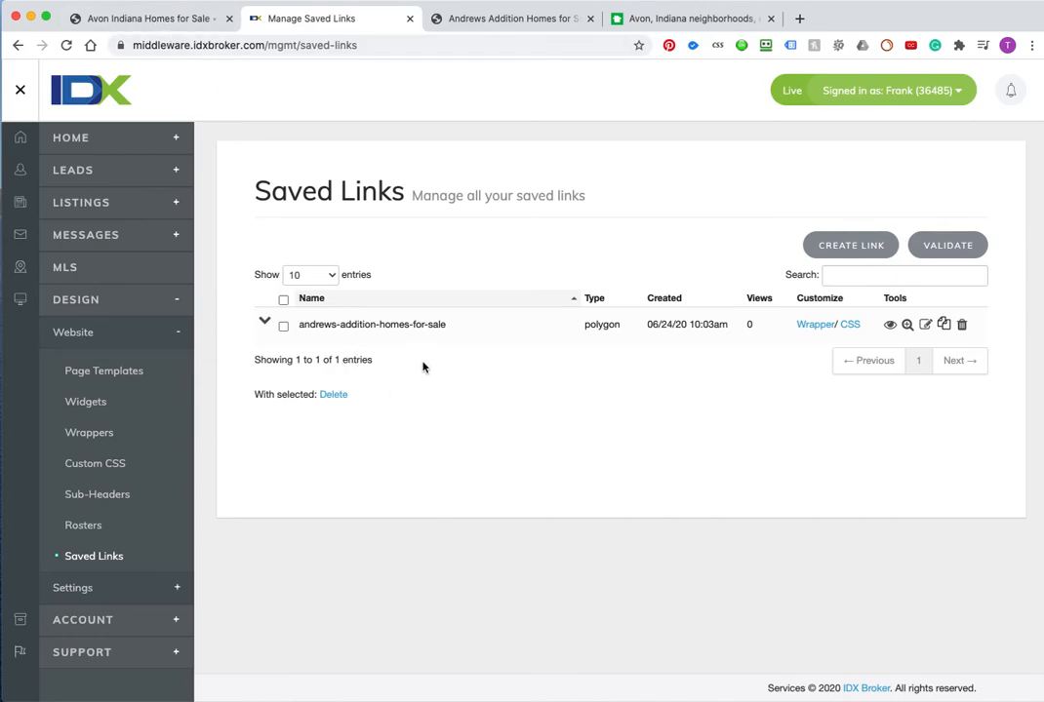
pyautogui.click(509, 18)
pyautogui.click(270, 44)
pyautogui.moveTo(271, 44); pyautogui.dragTo(74, 31)
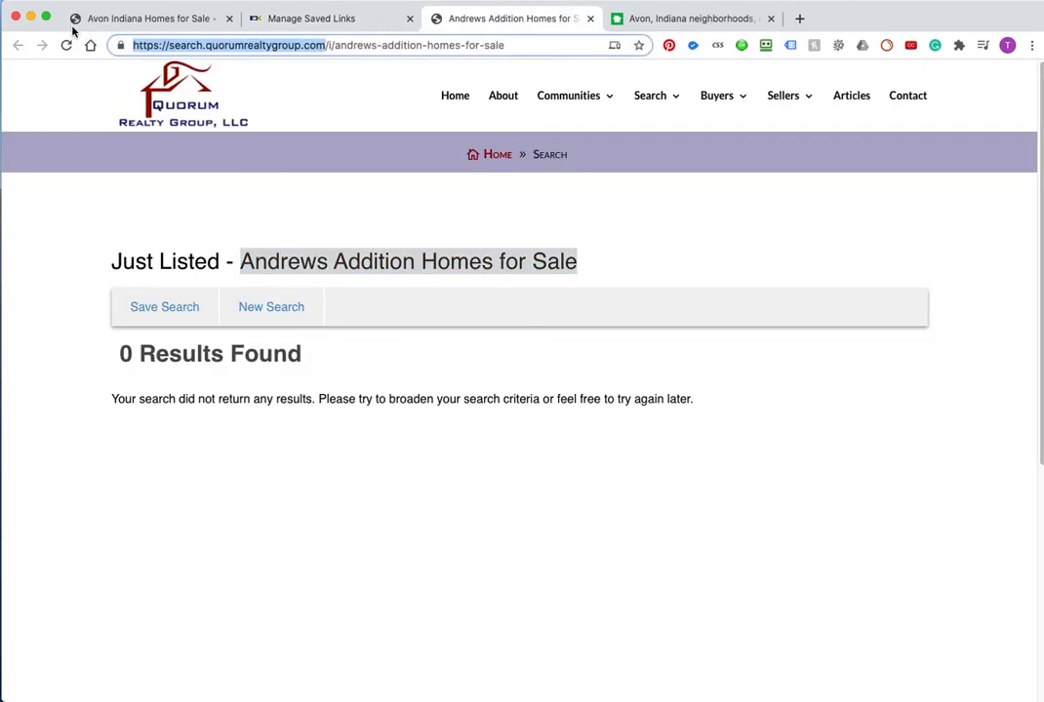
pyautogui.click(213, 503)
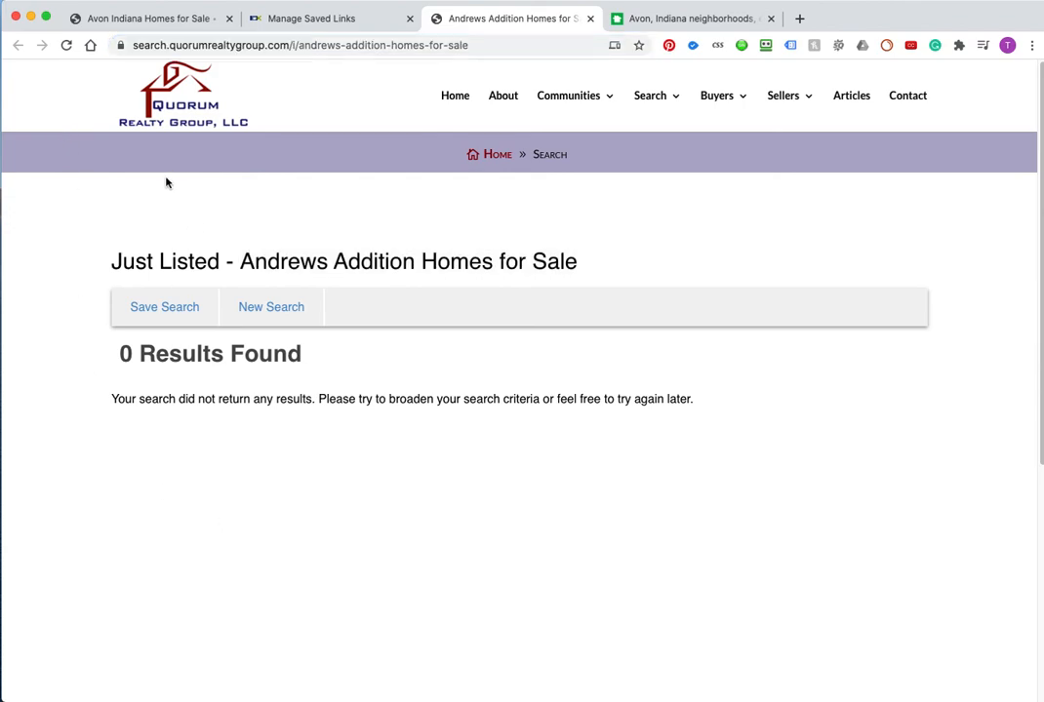
# Switch to Nextdoor and look through its list of Avon neighborhoods
pyautogui.click(694, 19)
pyautogui.scroll(-3, 333, 410)
pyautogui.scroll(2, 332, 411)
pyautogui.scroll(1, 333, 411)
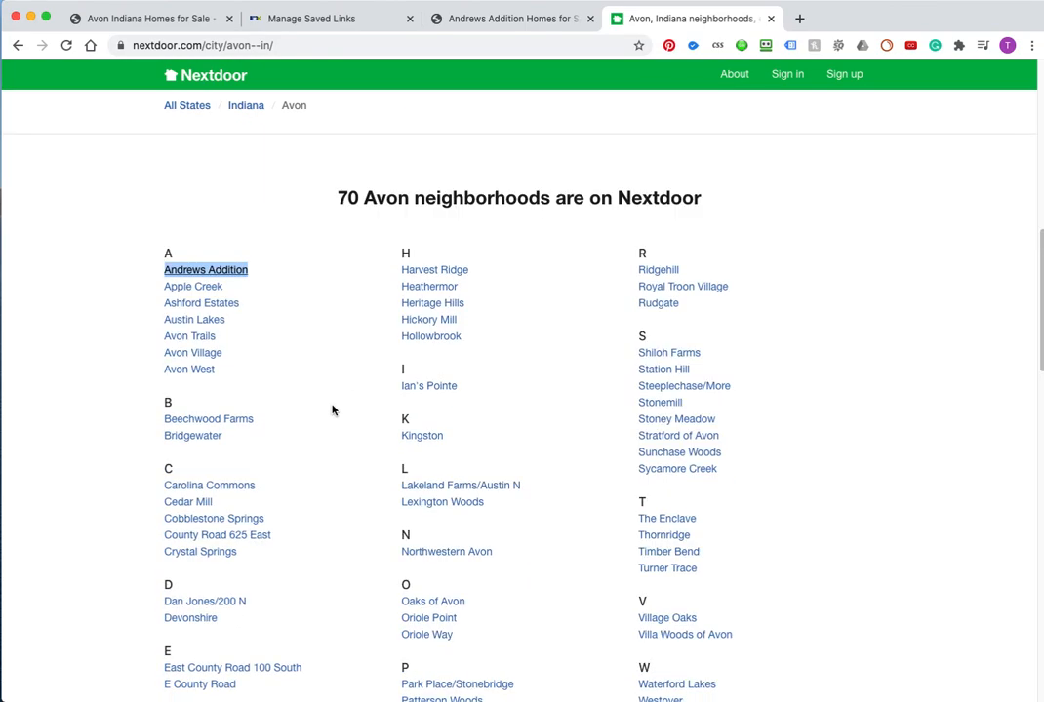